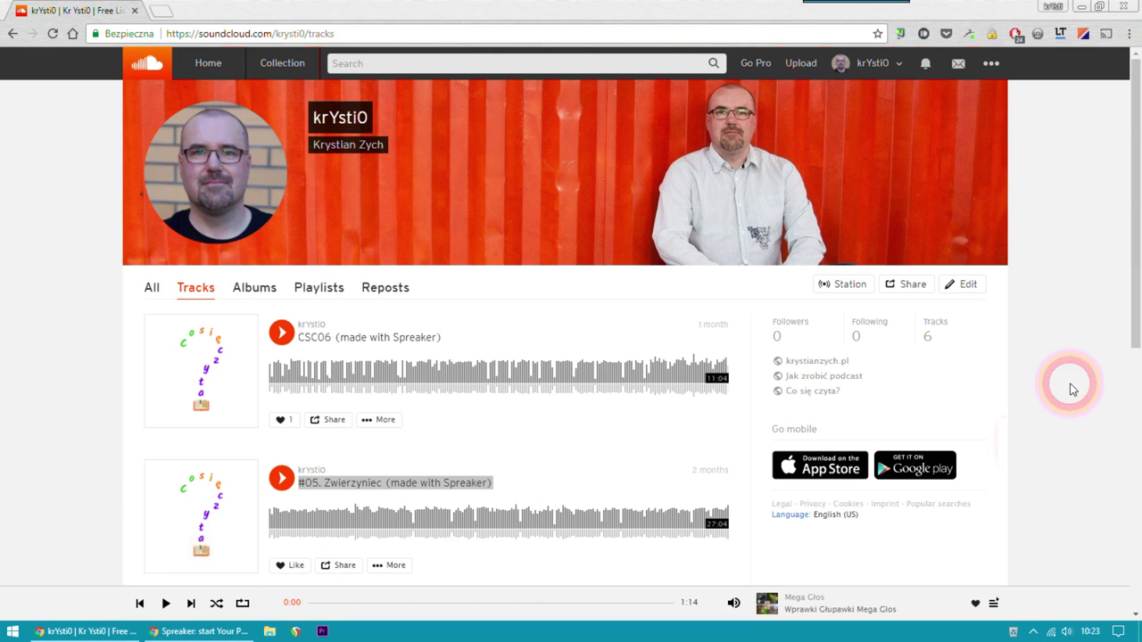
scroll(1073, 390, "down", 3)
scroll(1072, 390, "down", 3)
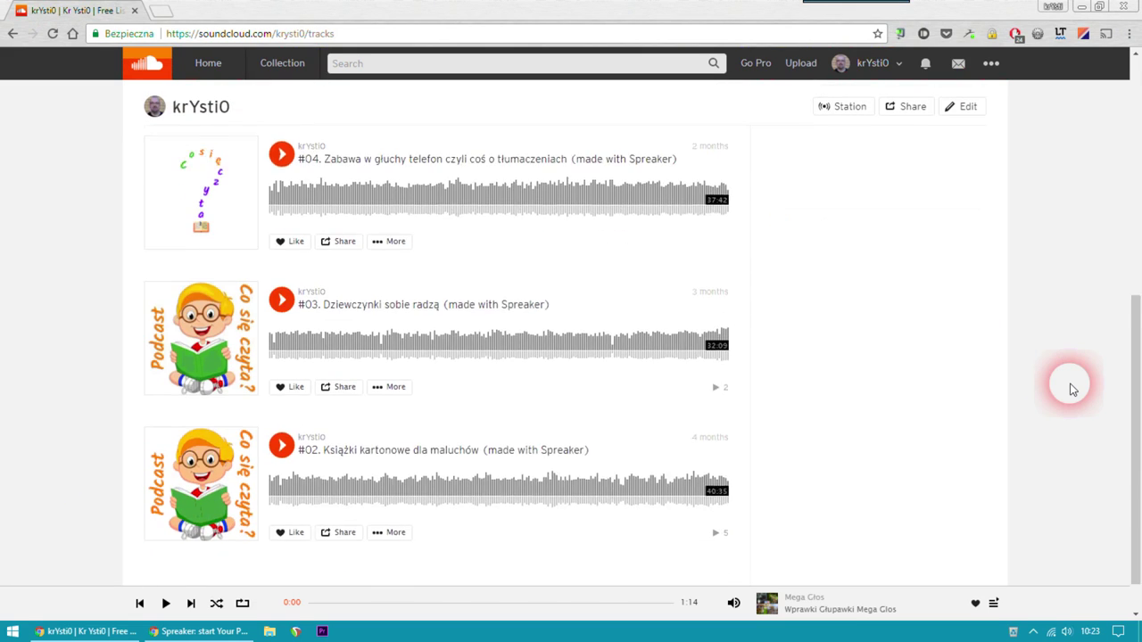
scroll(1072, 390, "up", 6)
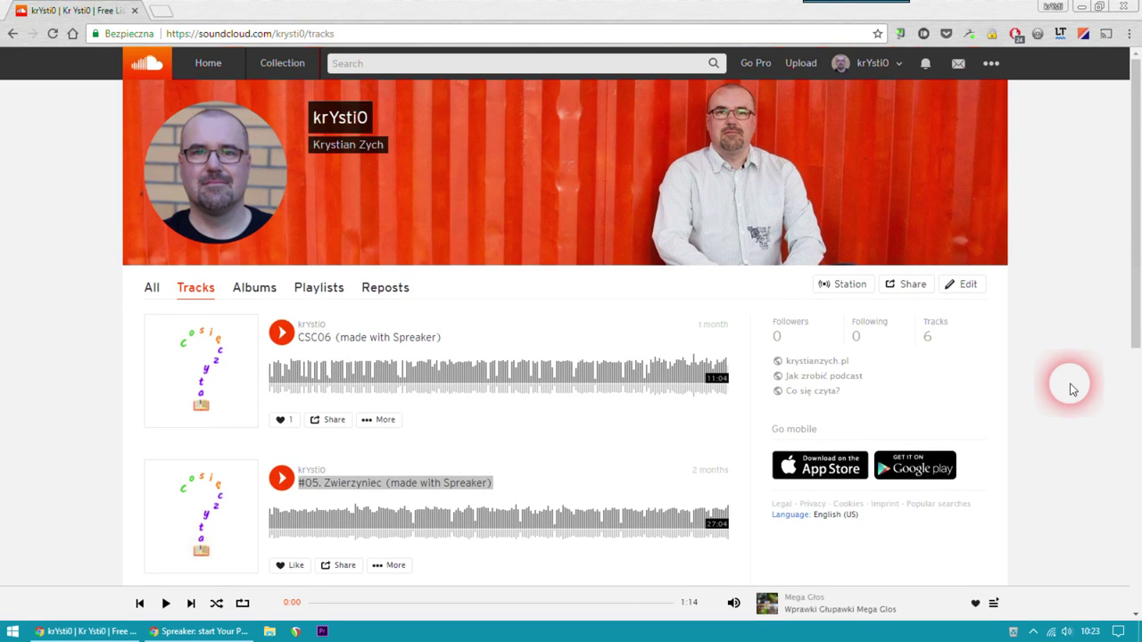
scroll(1058, 346, "down", 2)
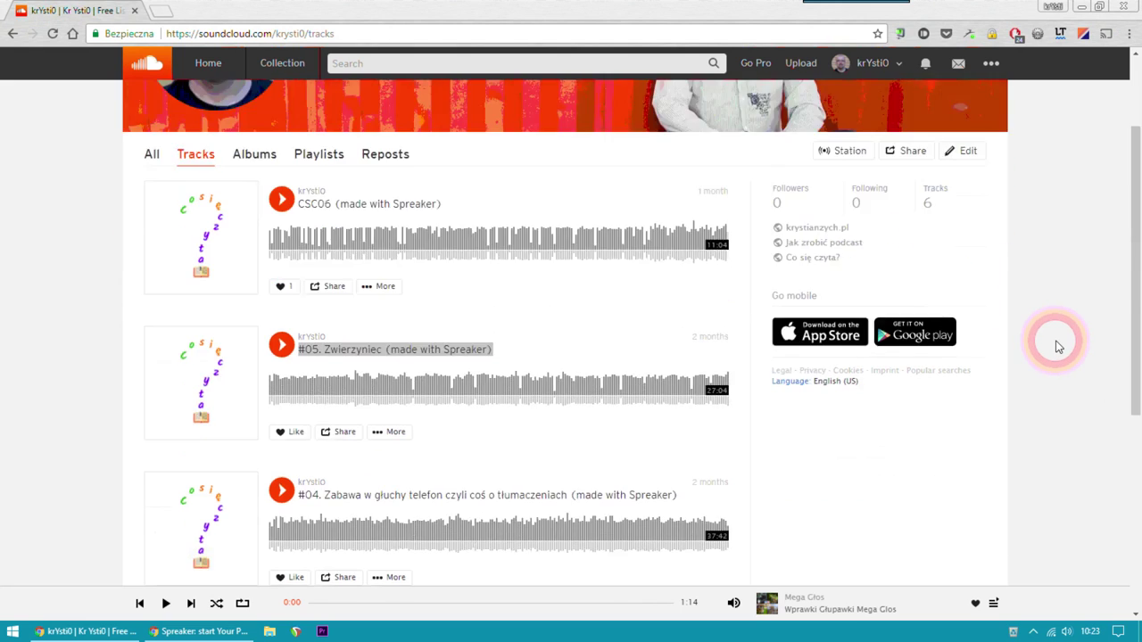
scroll(1058, 346, "down", 5)
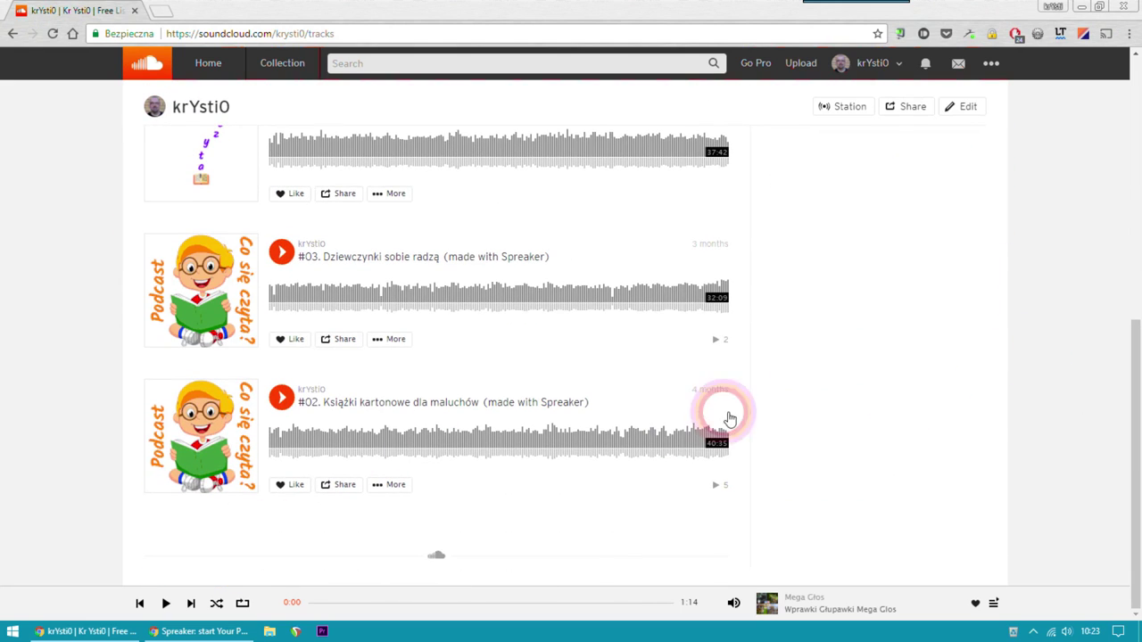
scroll(1070, 403, "up", 3)
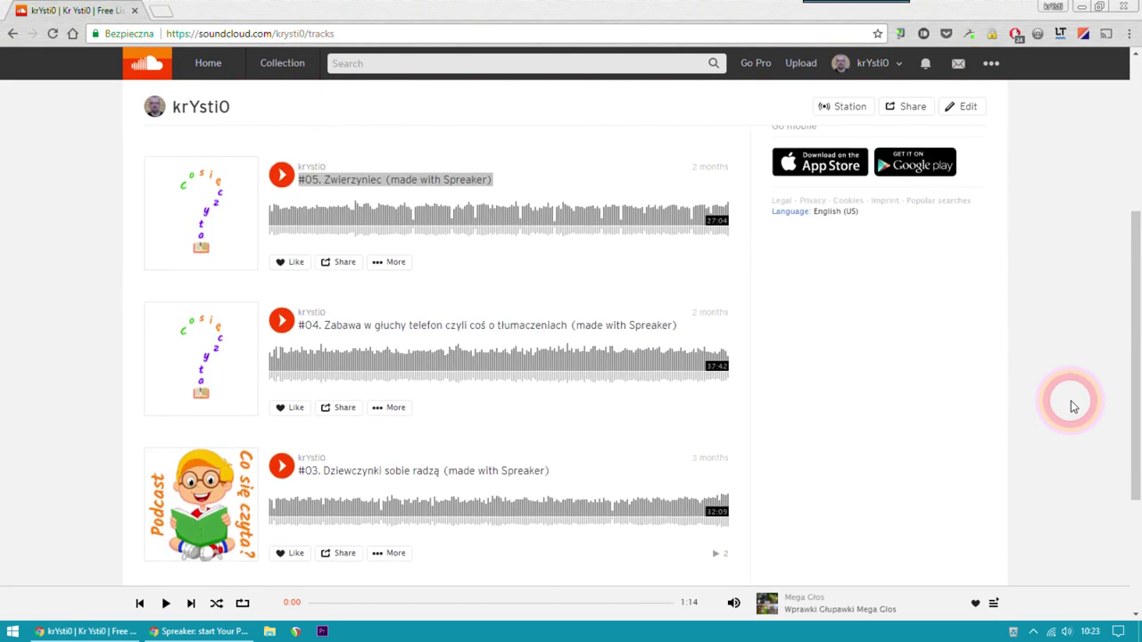
scroll(1074, 406, "up", 3)
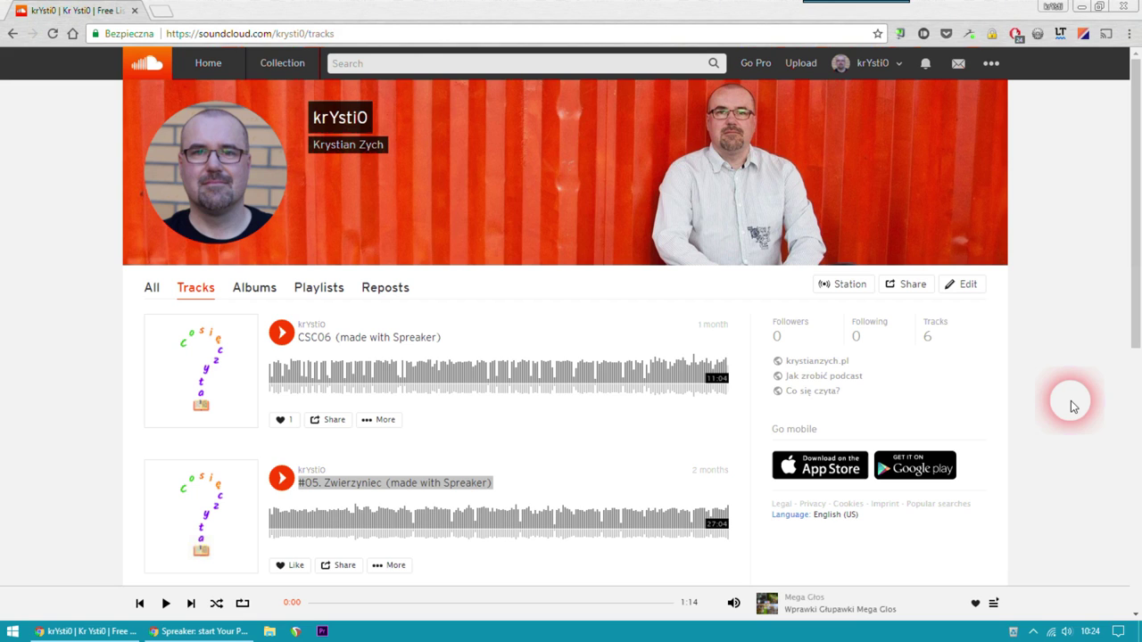
scroll(1073, 406, "down", 6)
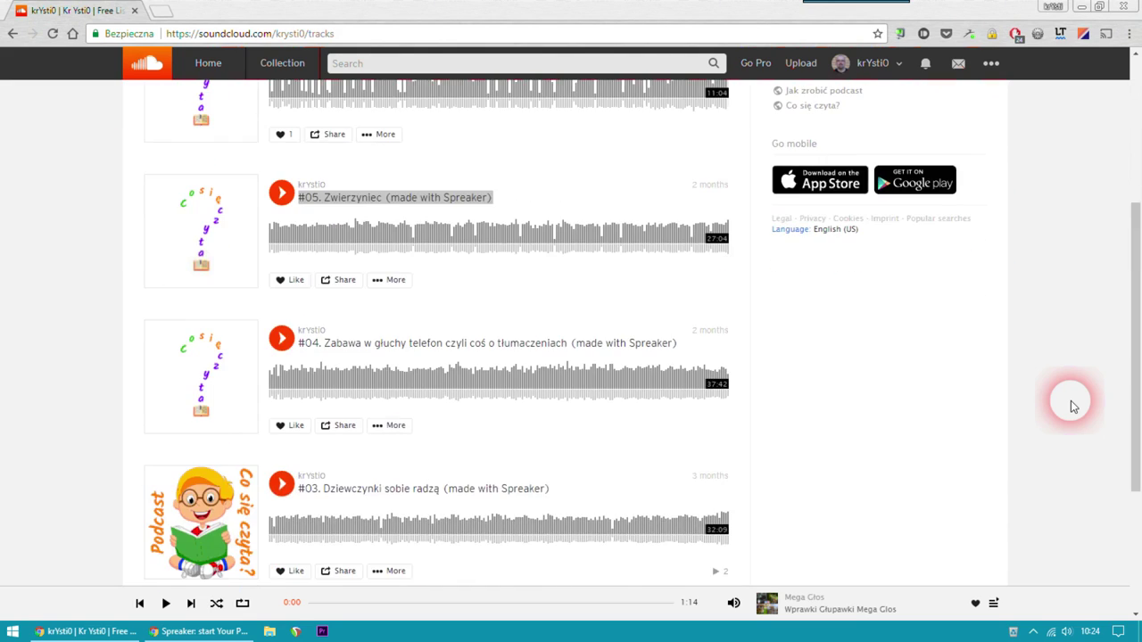
scroll(1073, 405, "up", 8)
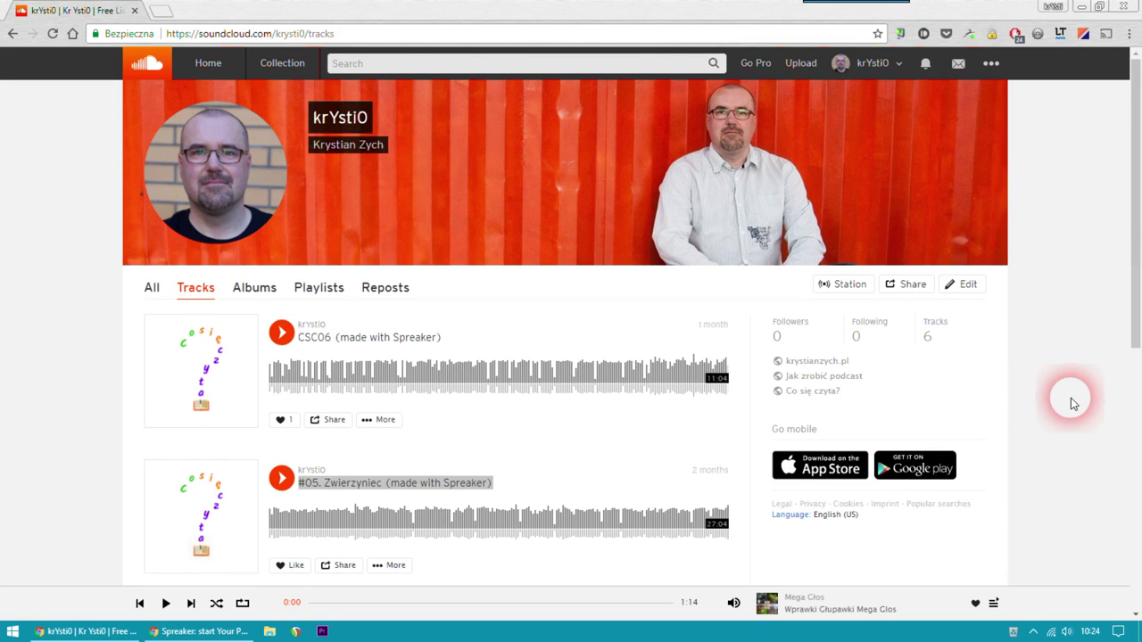
Go to SoundCloud Settings > Content and select the full RSS feed URL
left_click(991, 62)
left_click(944, 346)
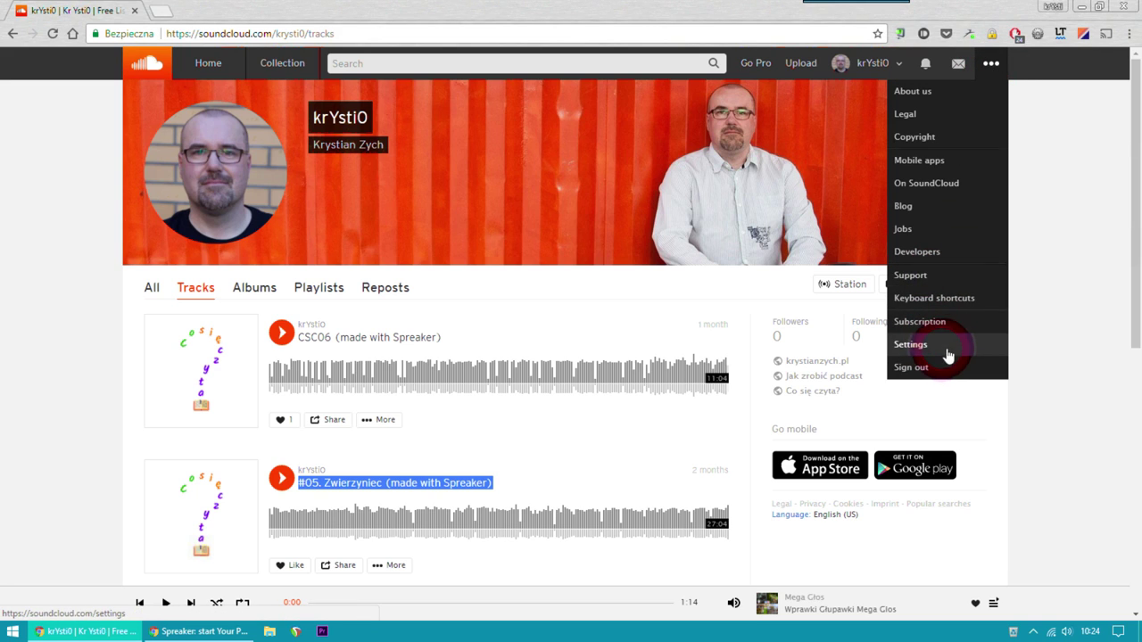
left_click(946, 354)
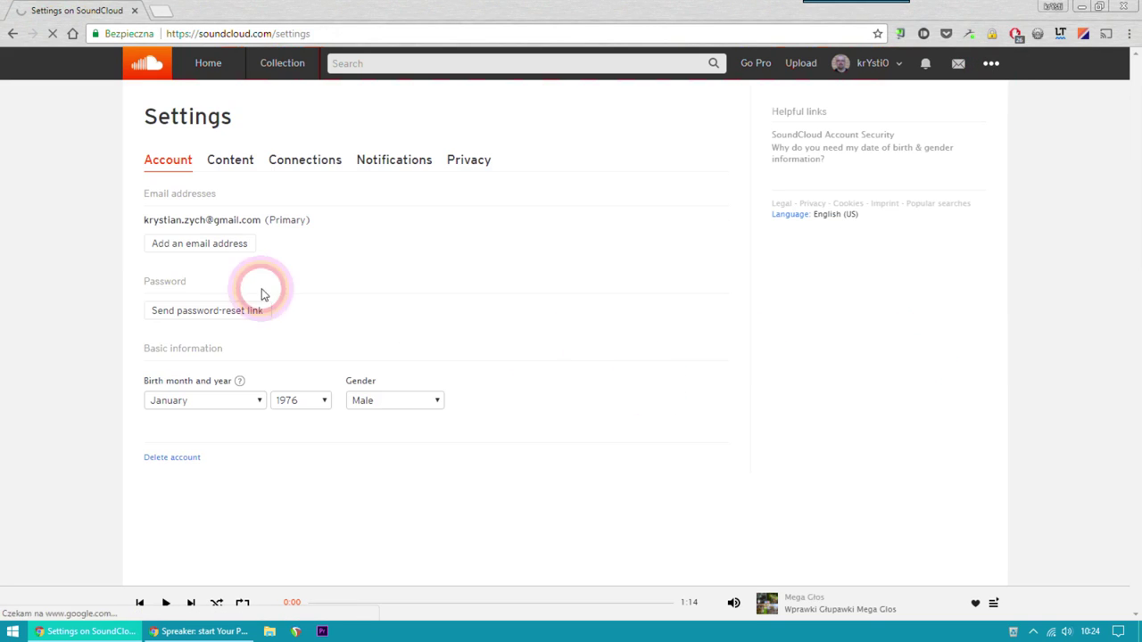
left_click(234, 170)
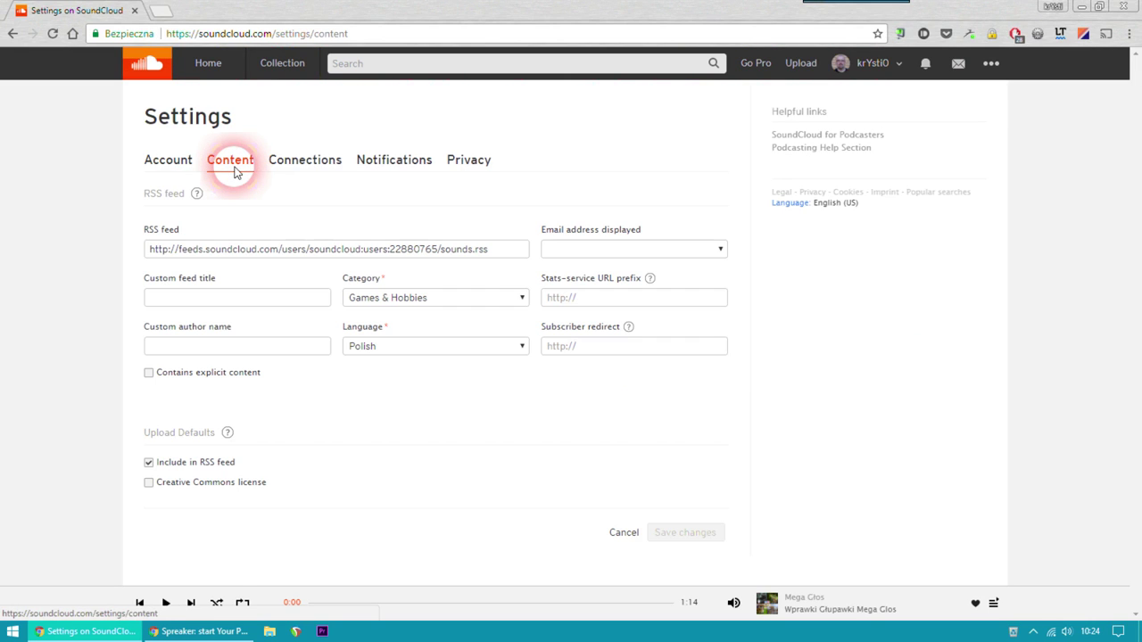
left_click(275, 253)
key("ctrl+c")
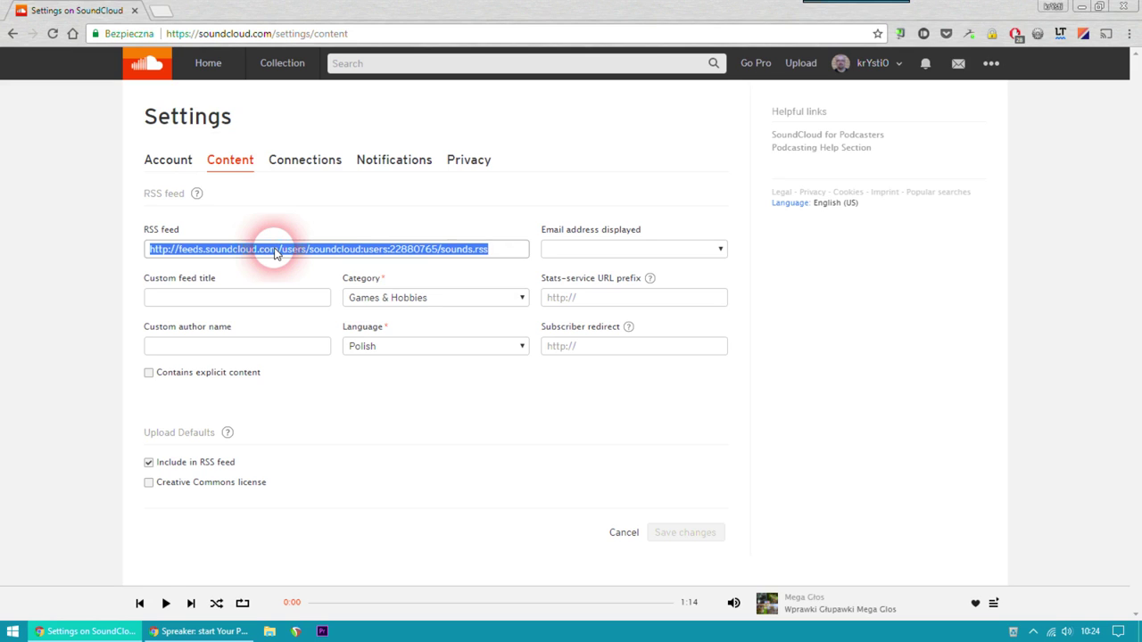
Load the copied RSS URL in a new tab to view its XML, then return to Settings
left_click(159, 11)
key("ctrl+v")
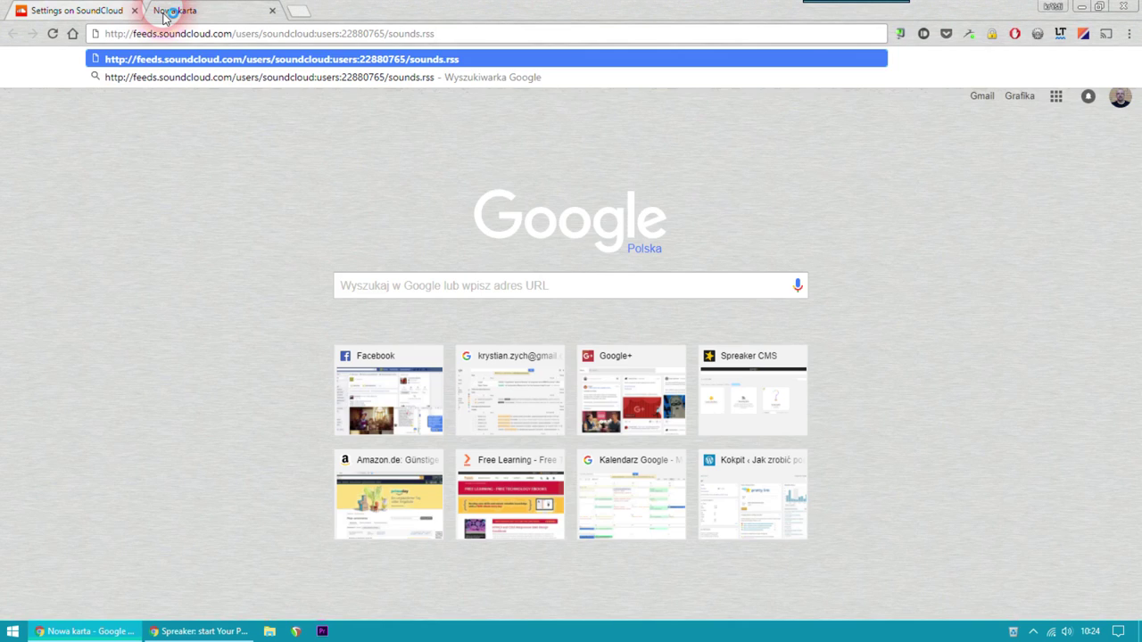
key("Return")
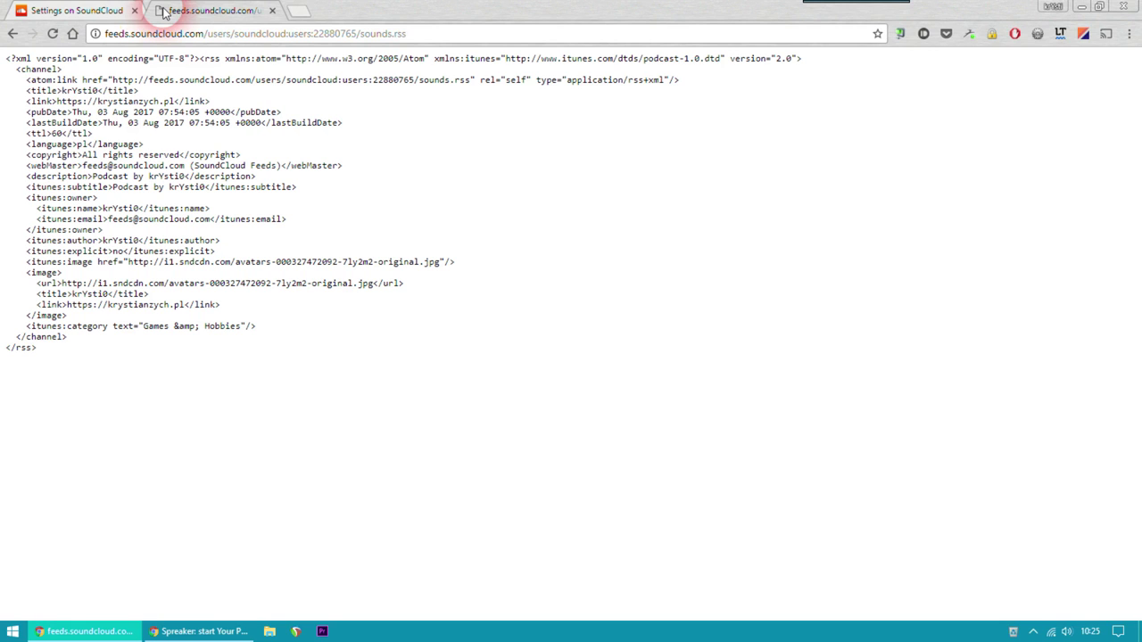
left_click(77, 11)
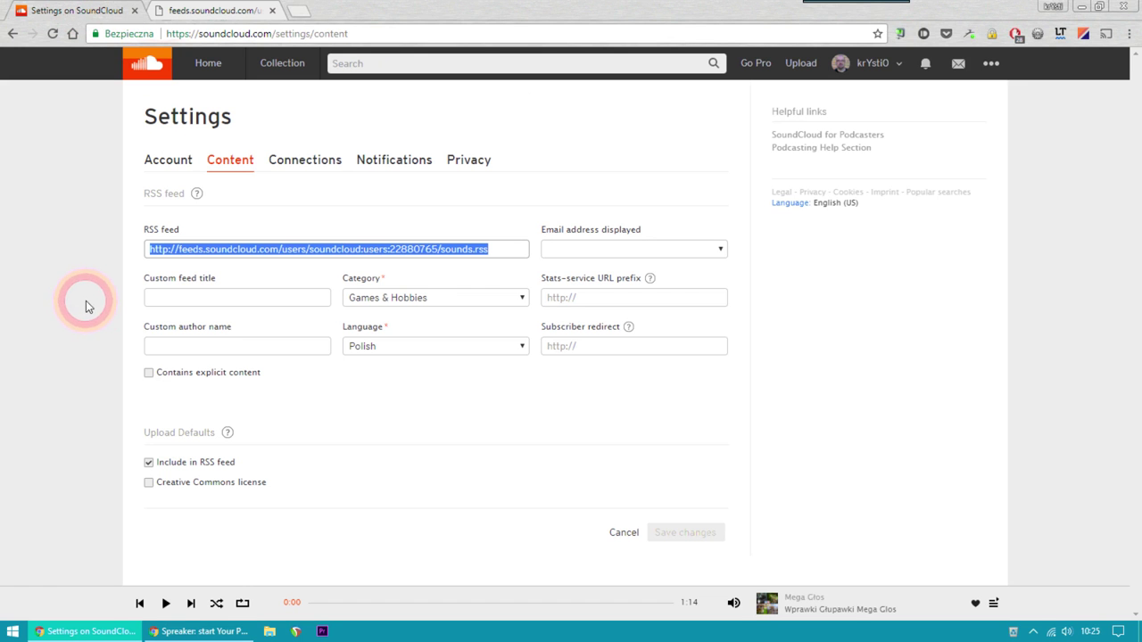
Check the tracks on the SoundCloud stream, then search the RSS feed for 'csc'
left_click(145, 60)
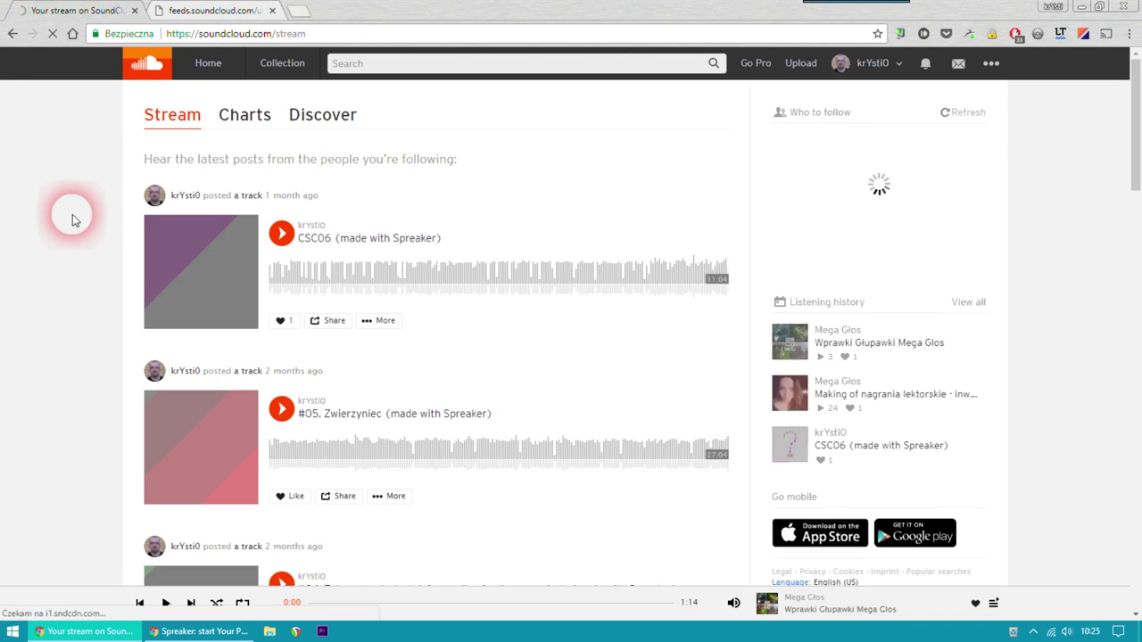
scroll(71, 217, "down", 2)
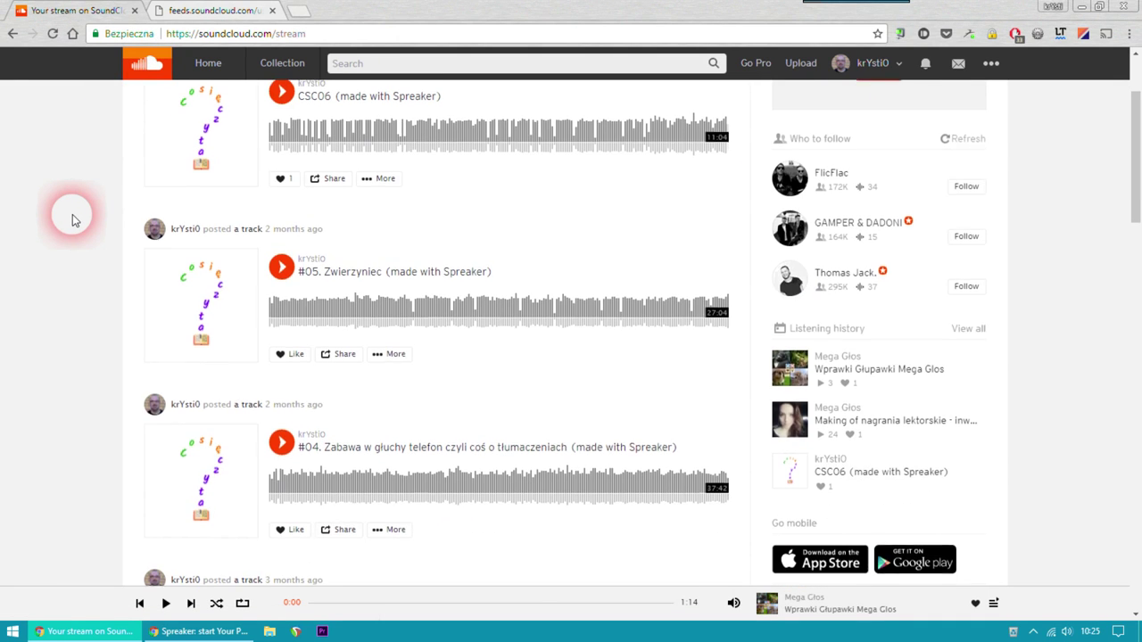
scroll(71, 216, "up", 1)
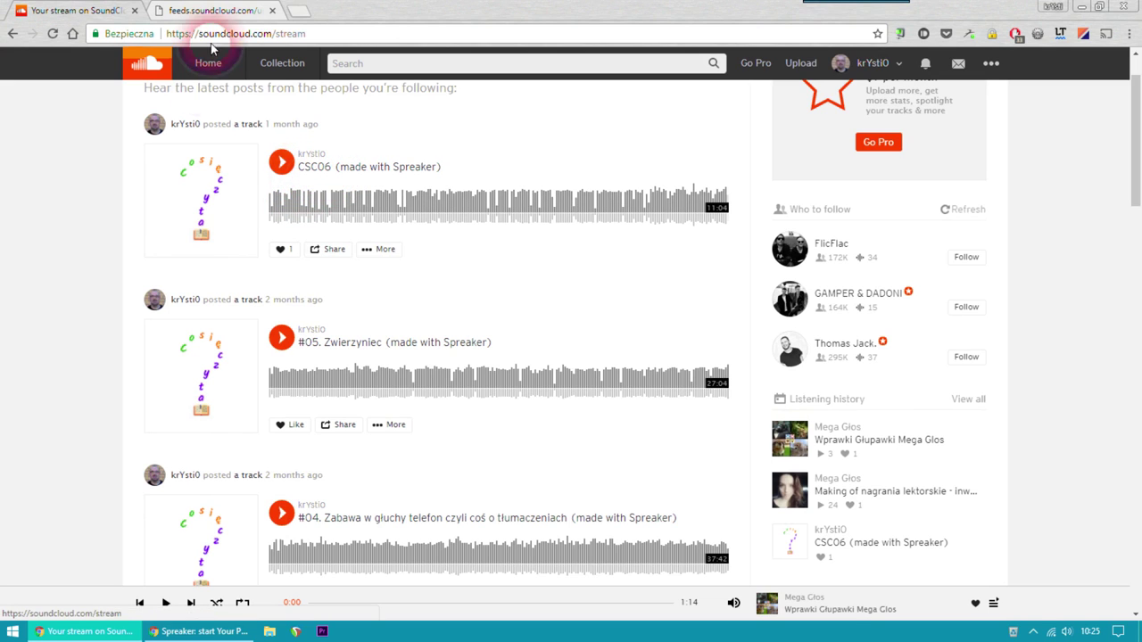
left_click(230, 11)
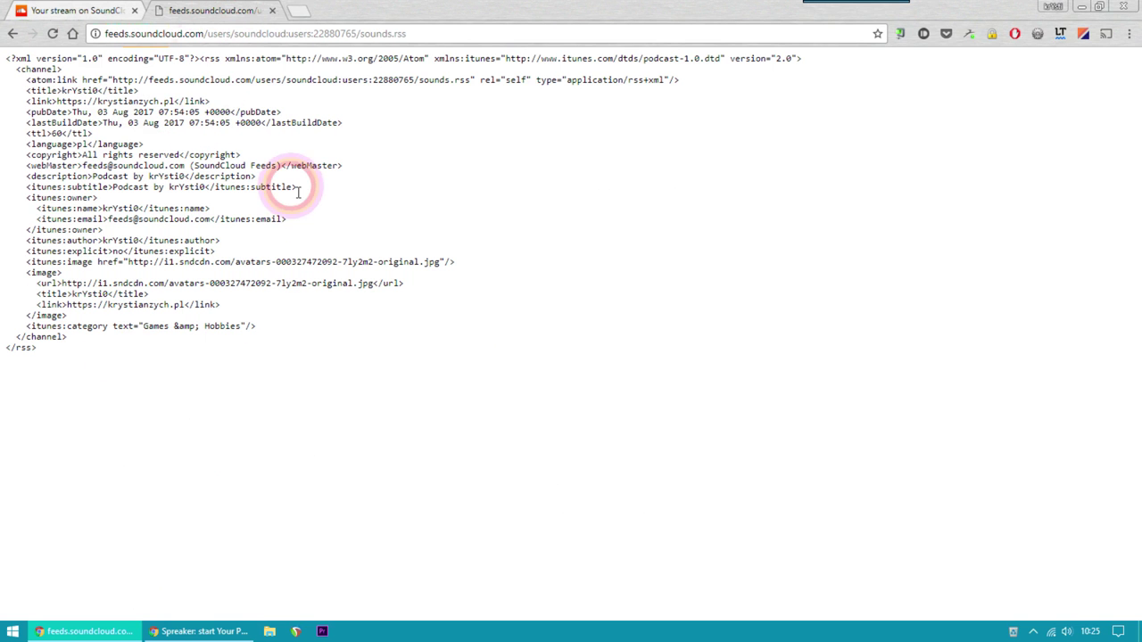
key("ctrl+f")
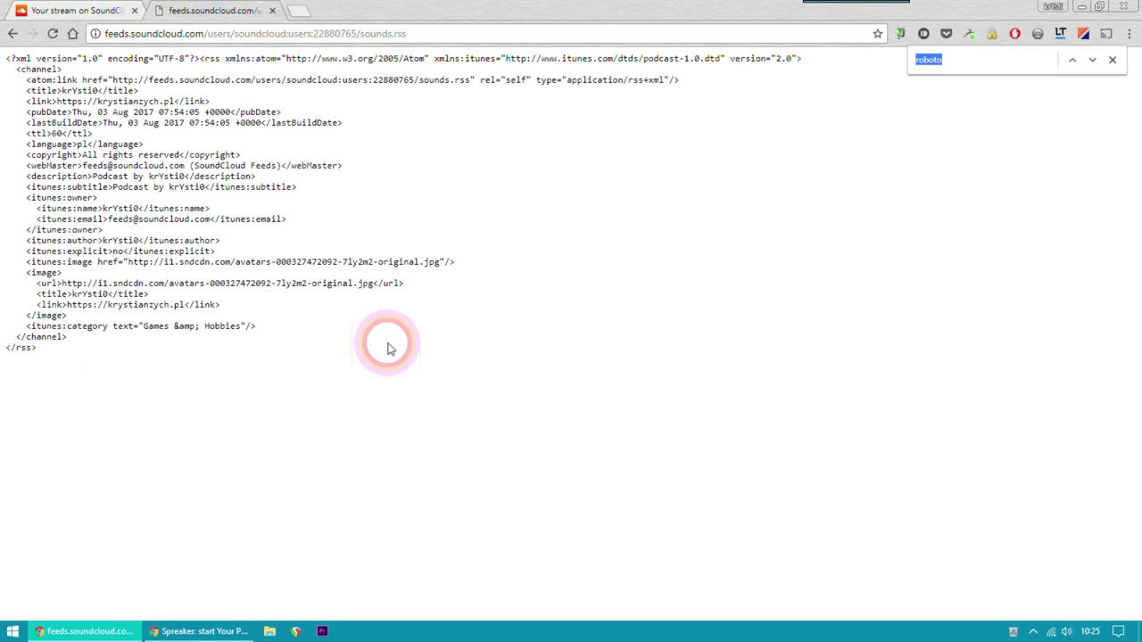
type("csc")
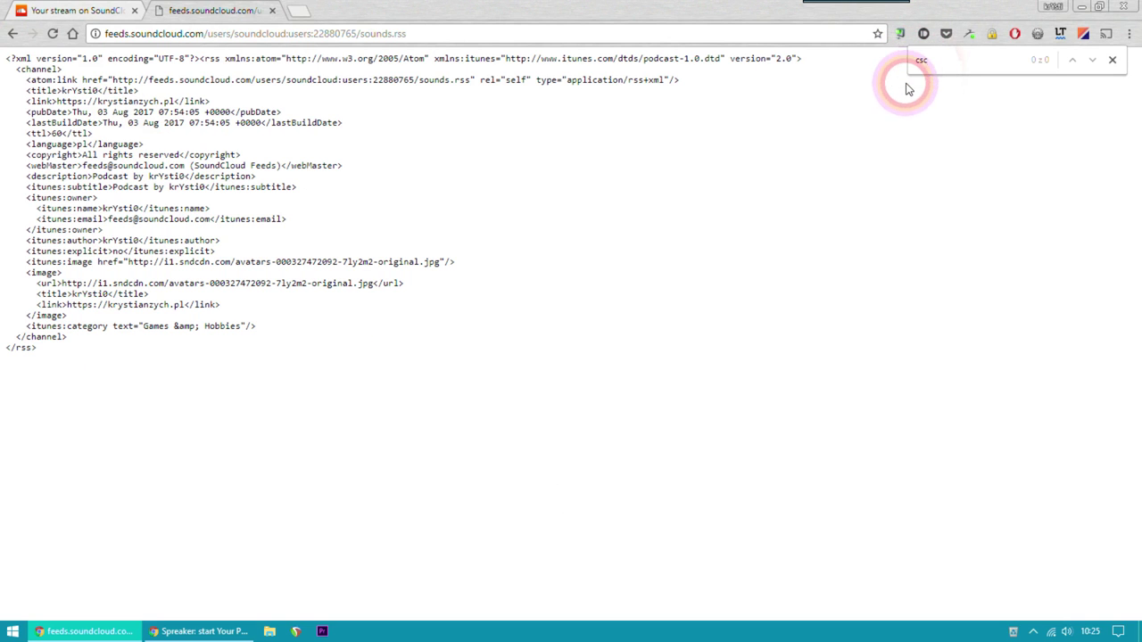
Search the feed for 'Zwie', find no episode matches, and close the find bar
left_click(79, 13)
scroll(330, 352, "down", 1)
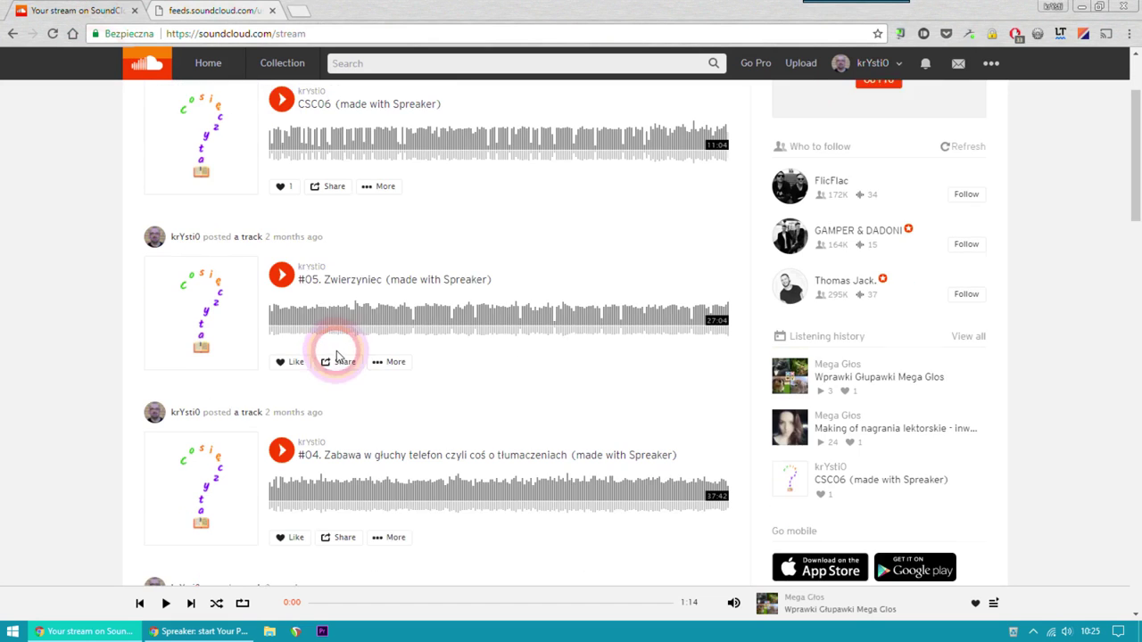
left_click(200, 12)
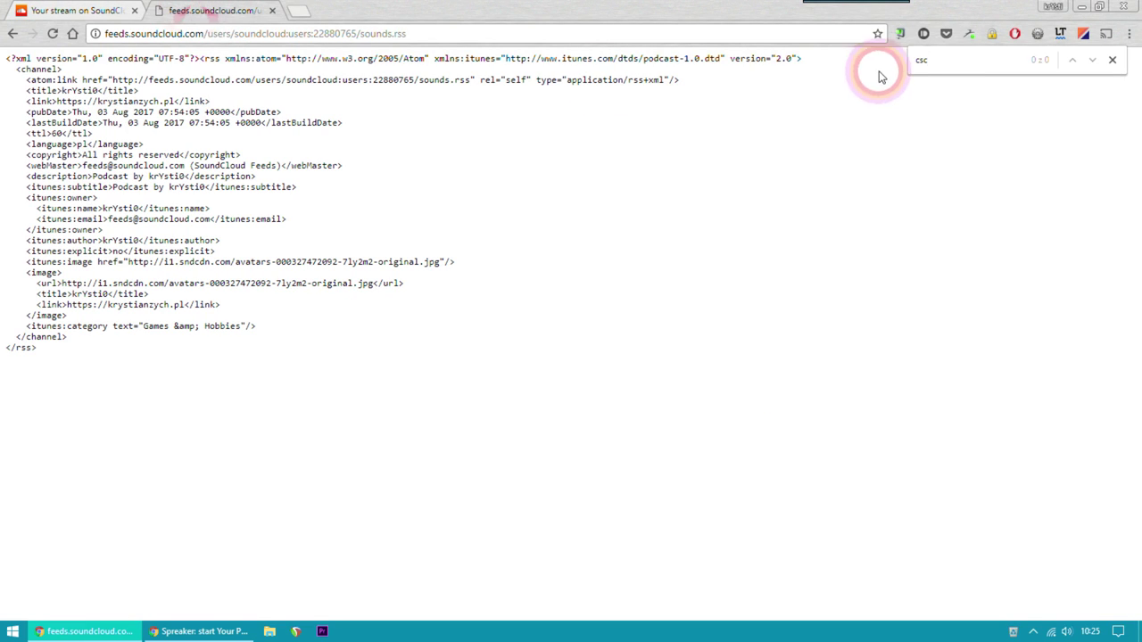
double_click(938, 60)
type("Zw")
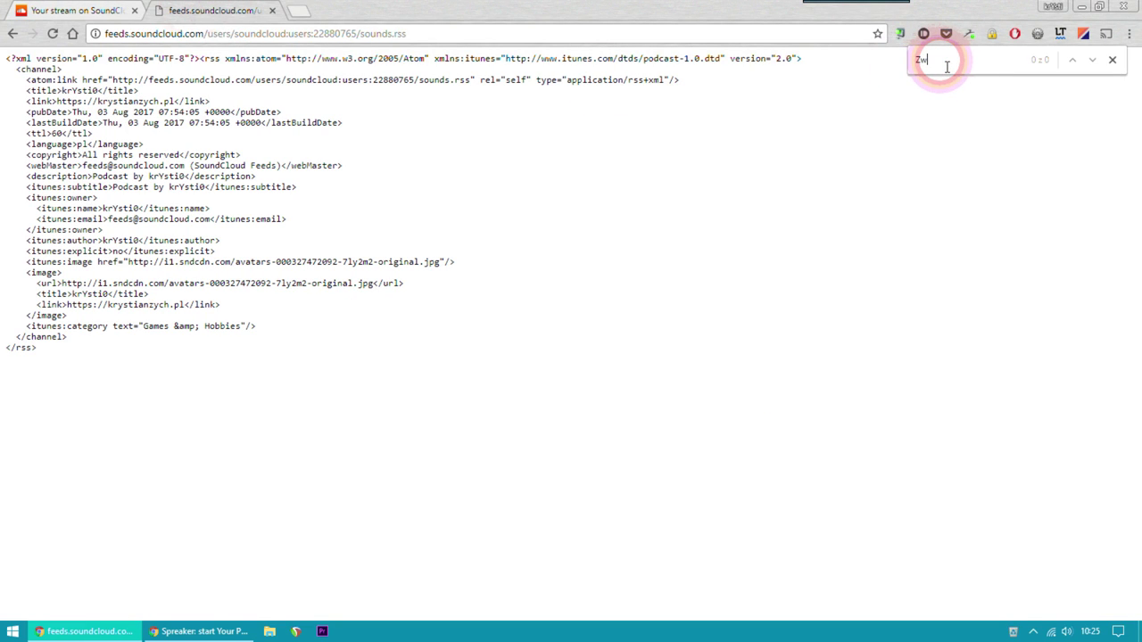
type("ie")
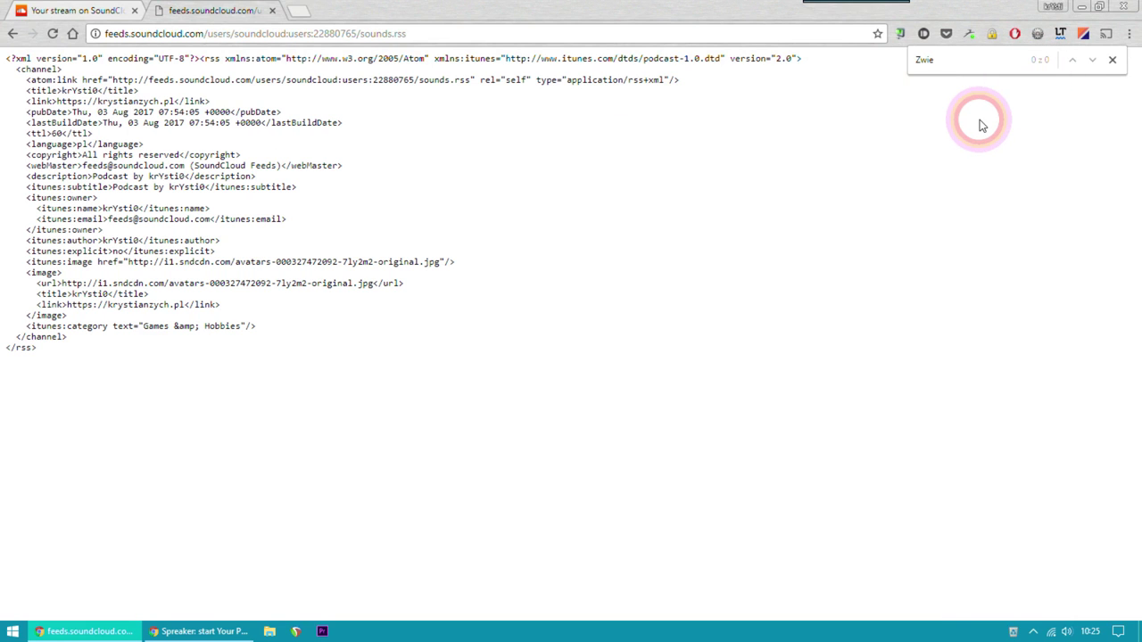
left_click(75, 11)
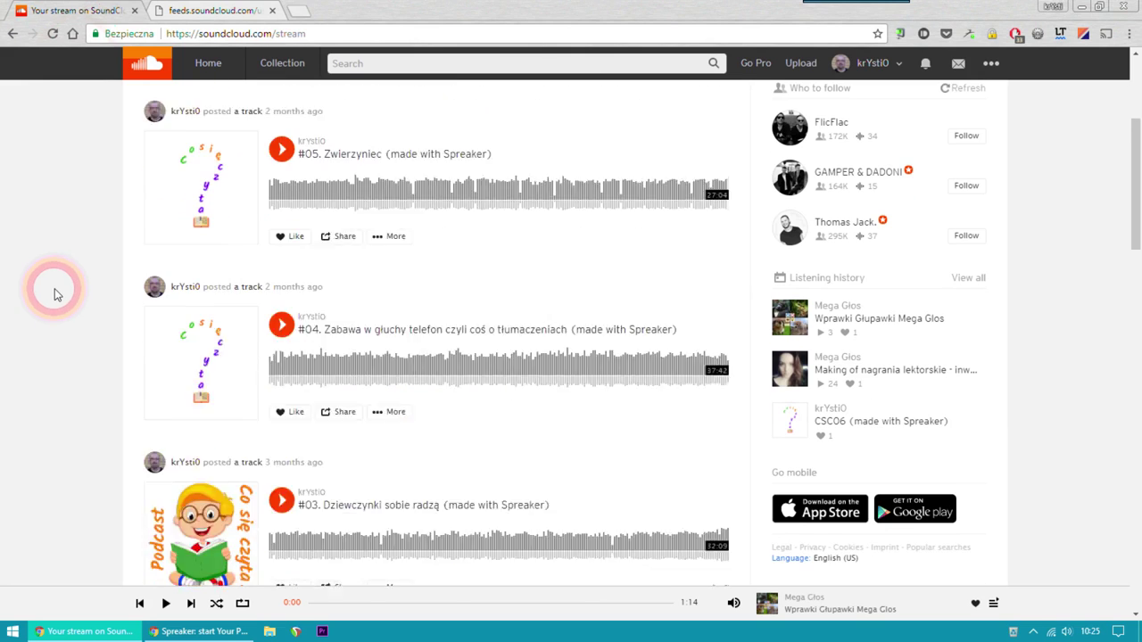
scroll(55, 294, "down", 3)
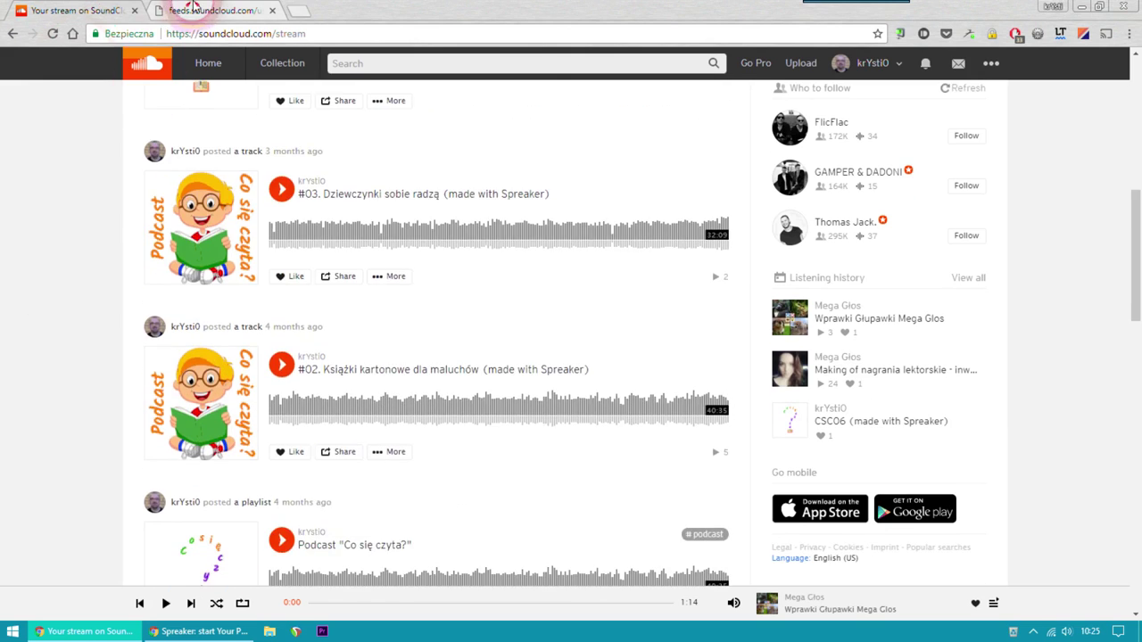
left_click(191, 9)
left_click(482, 446)
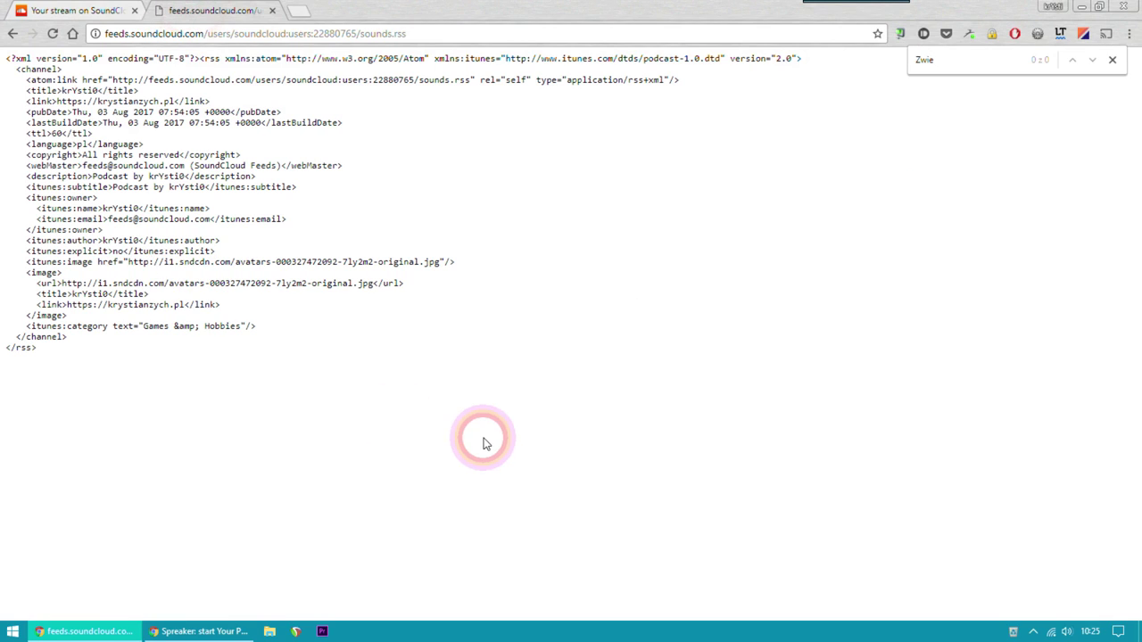
left_click(1112, 60)
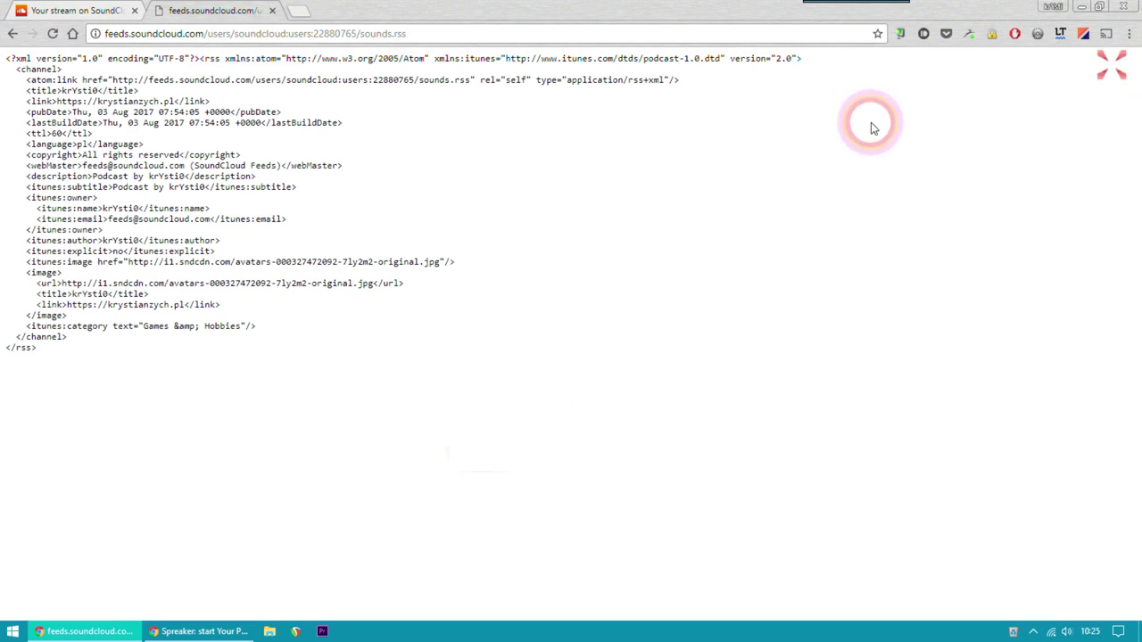
left_click(79, 18)
scroll(126, 207, "up", 2)
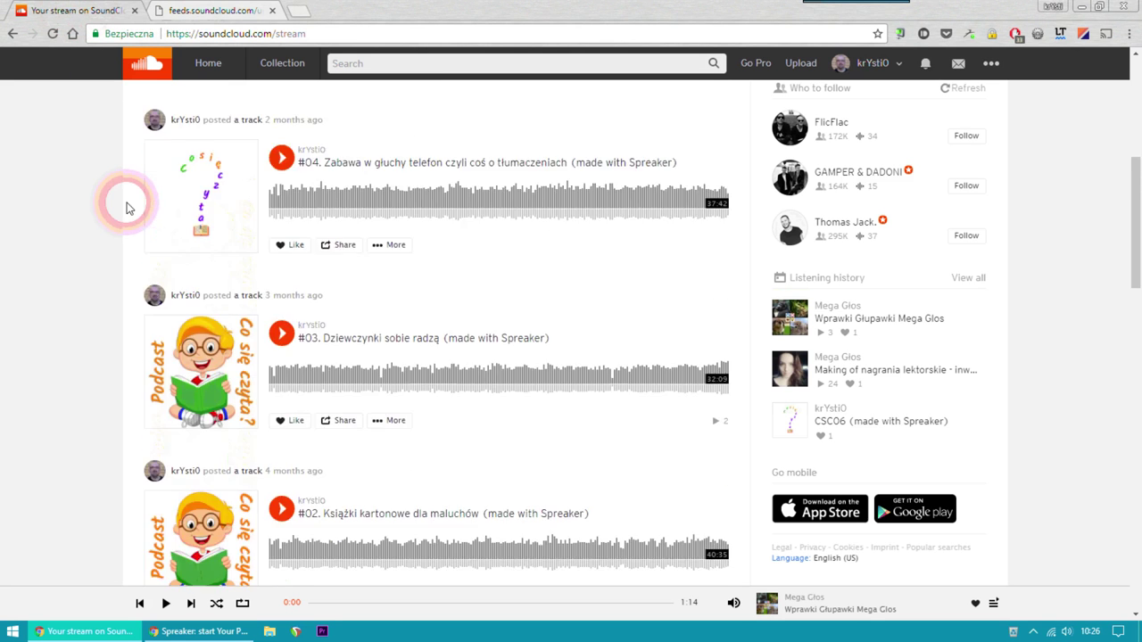
scroll(126, 207, "up", 1)
left_click(990, 63)
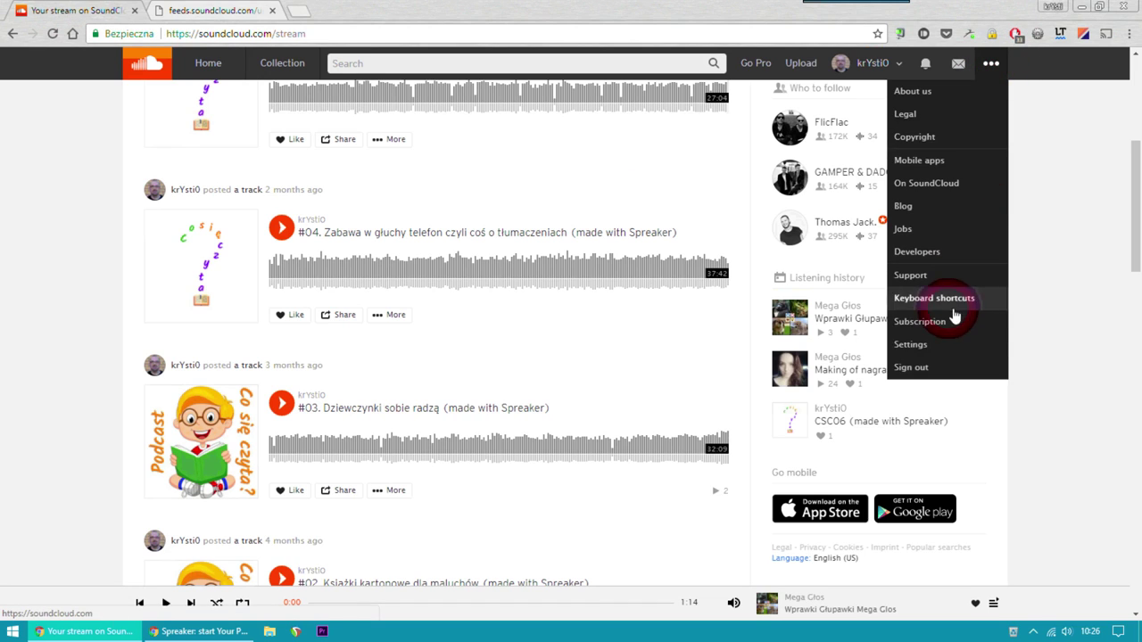
left_click(928, 348)
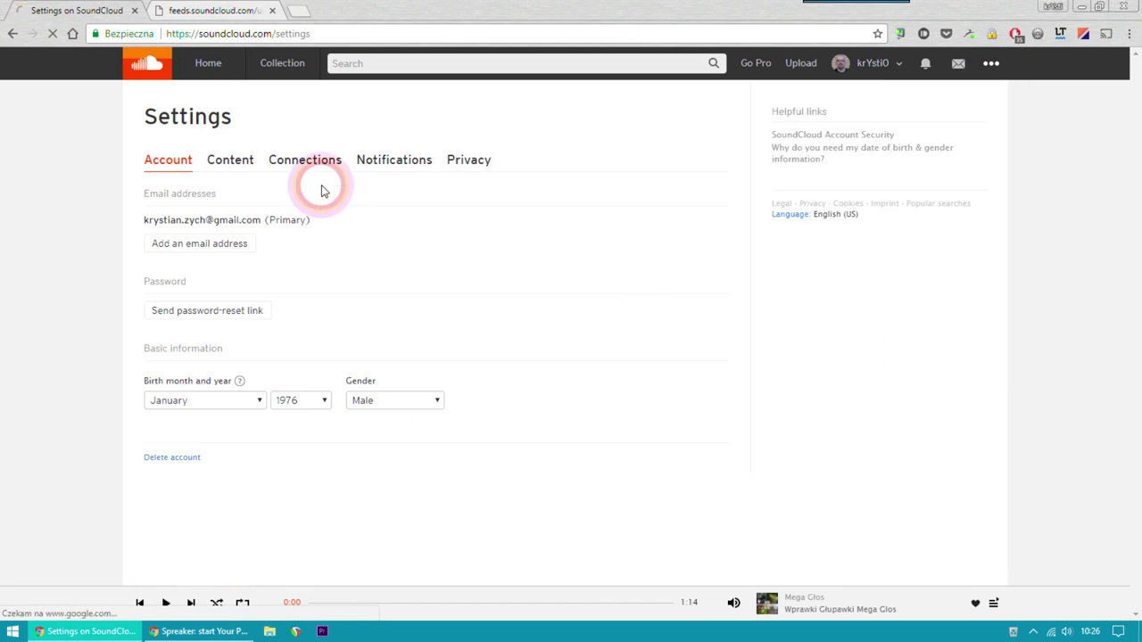
left_click(230, 159)
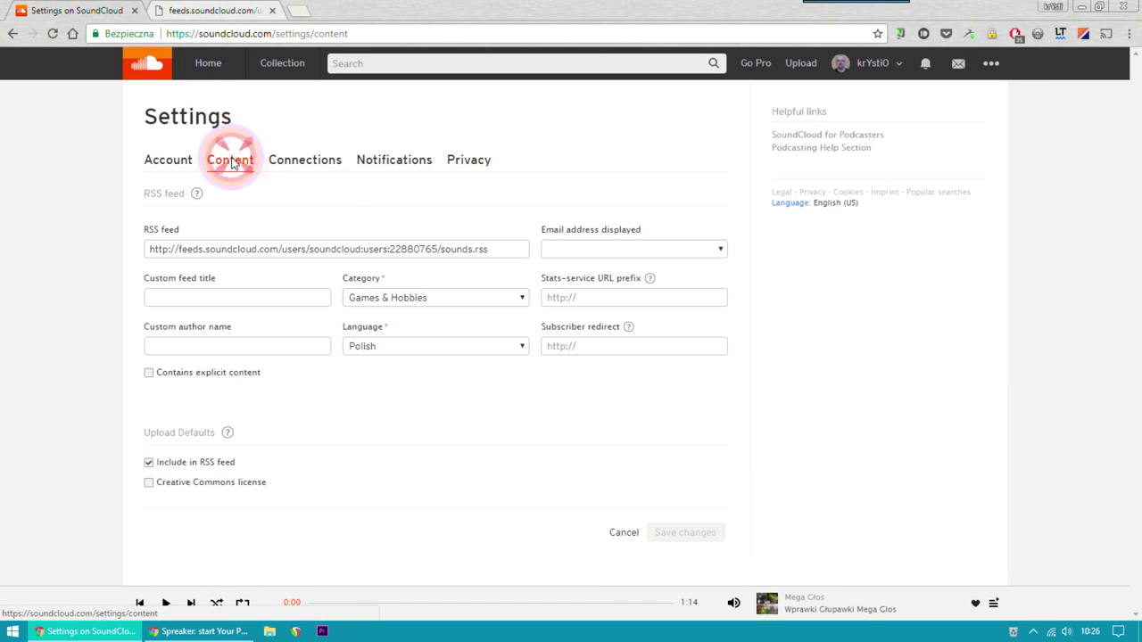
left_click(273, 254)
left_click(219, 11)
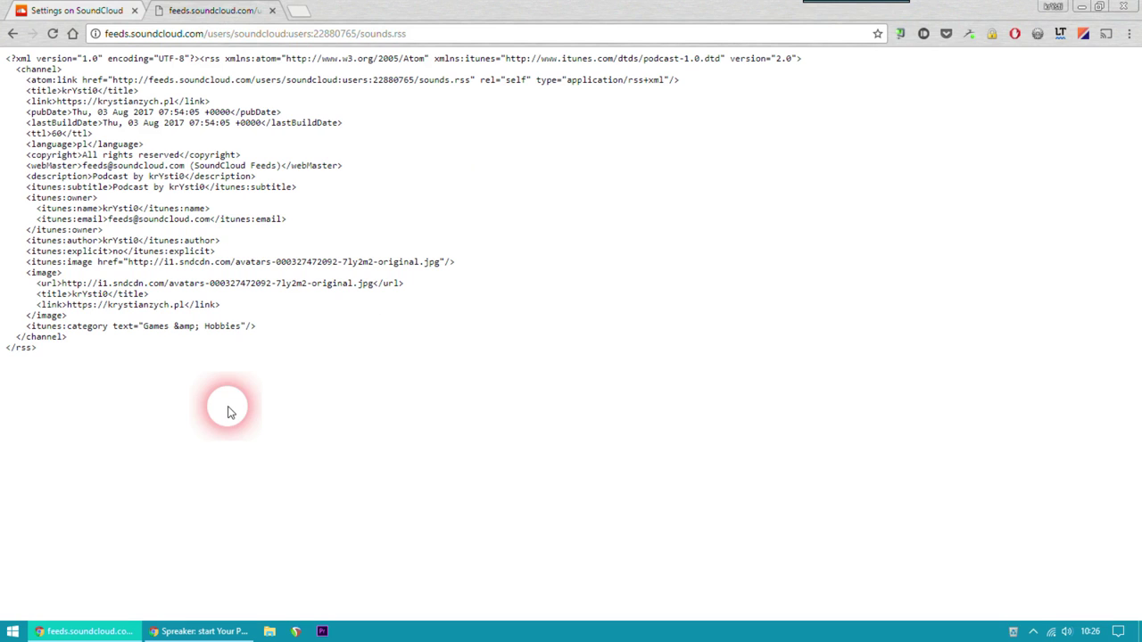
left_click(58, 9)
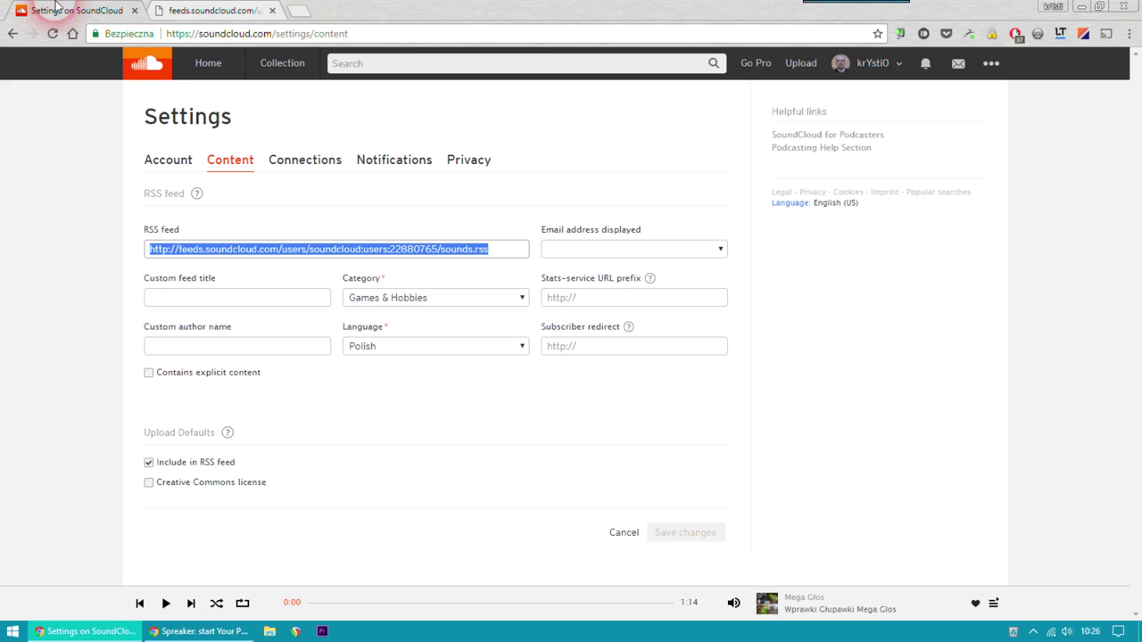
left_click(143, 67)
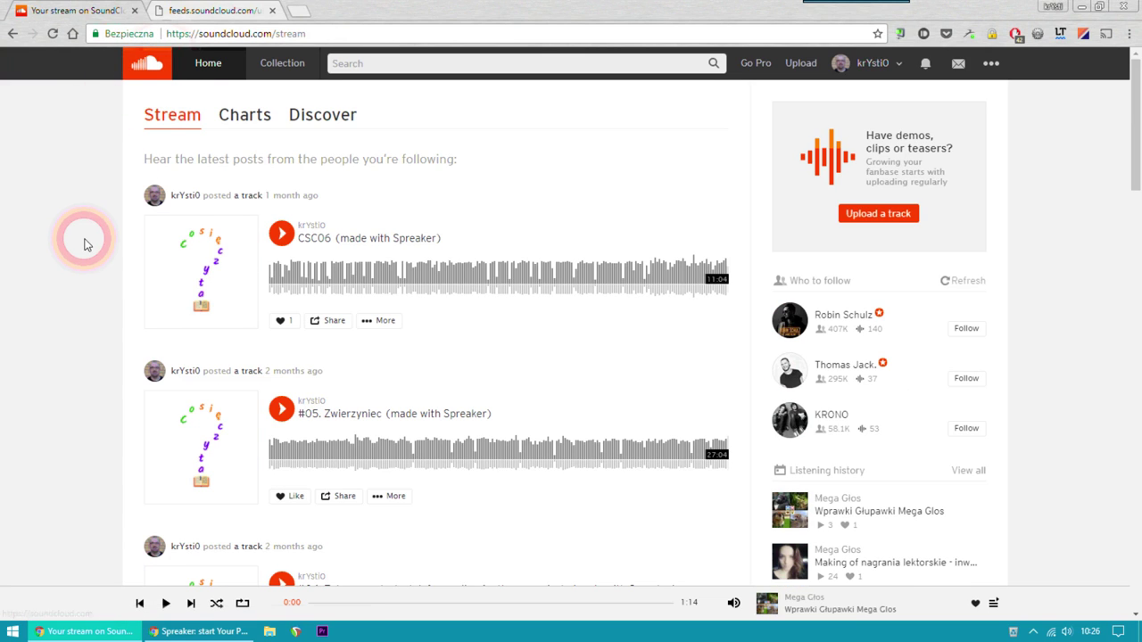
Tick 'Include in RSS feed' in the CSC06 track's permissions and save the changes
scroll(84, 247, "down", 1)
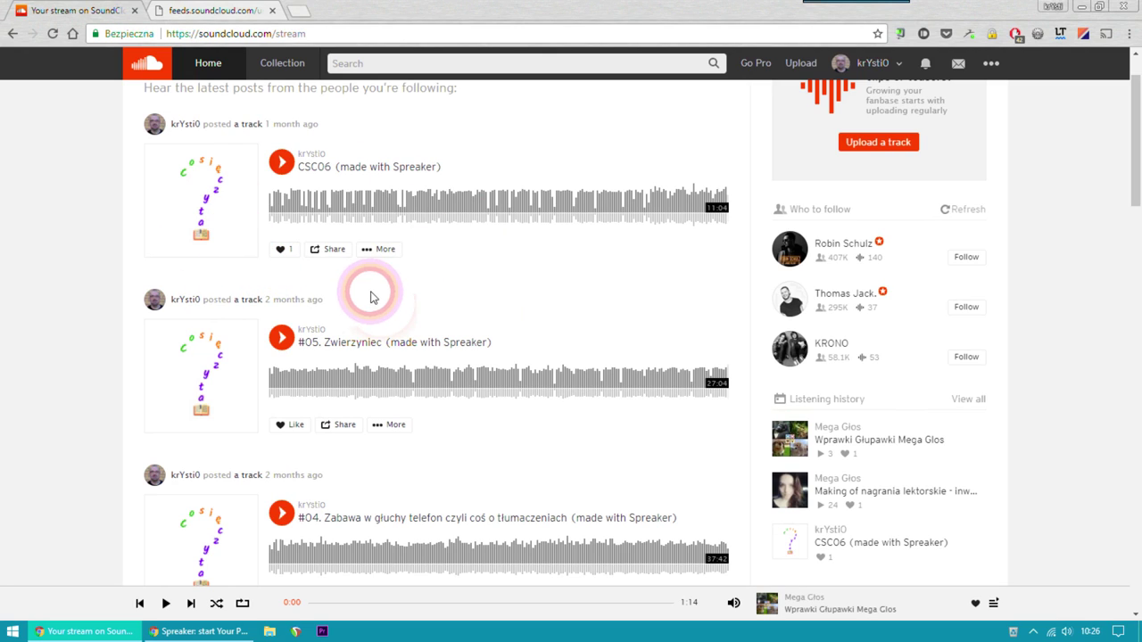
left_click(384, 251)
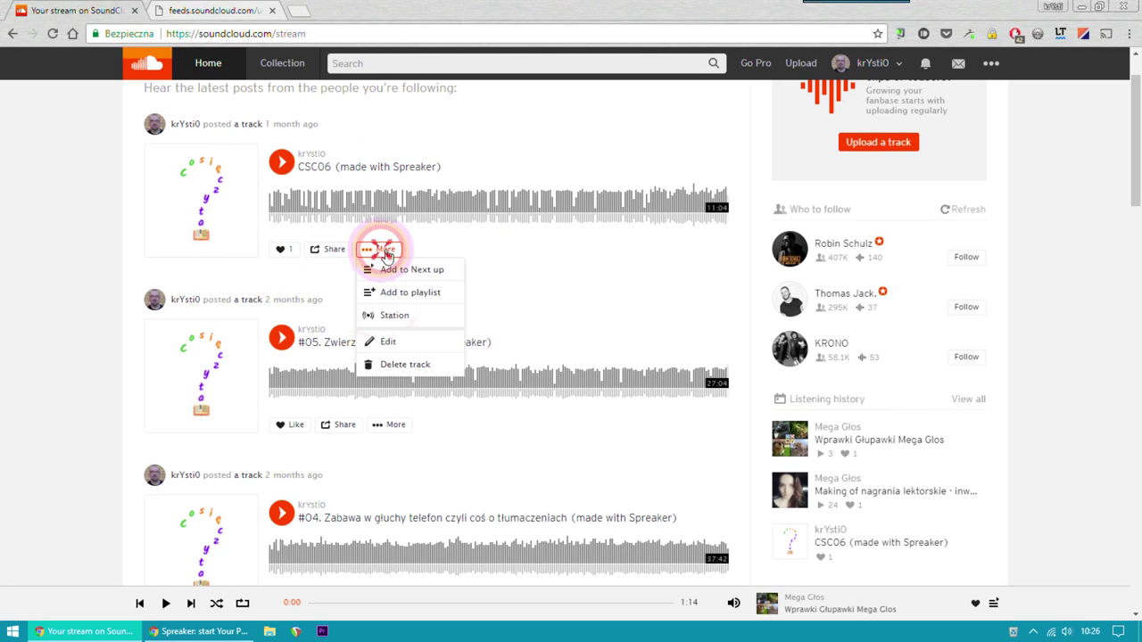
left_click(393, 343)
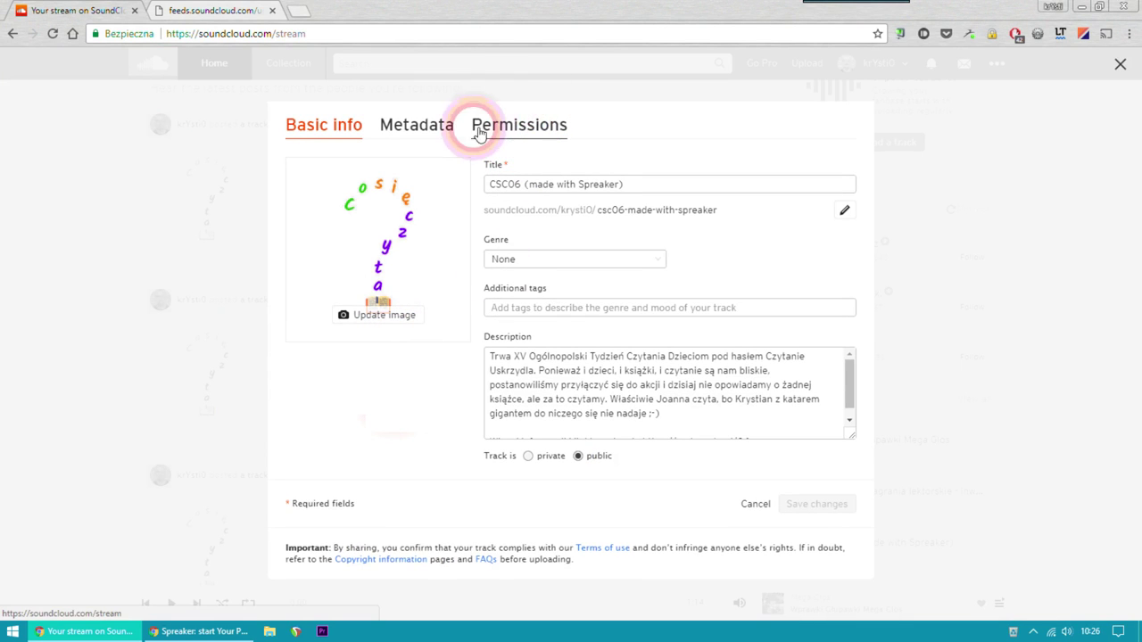
left_click(521, 133)
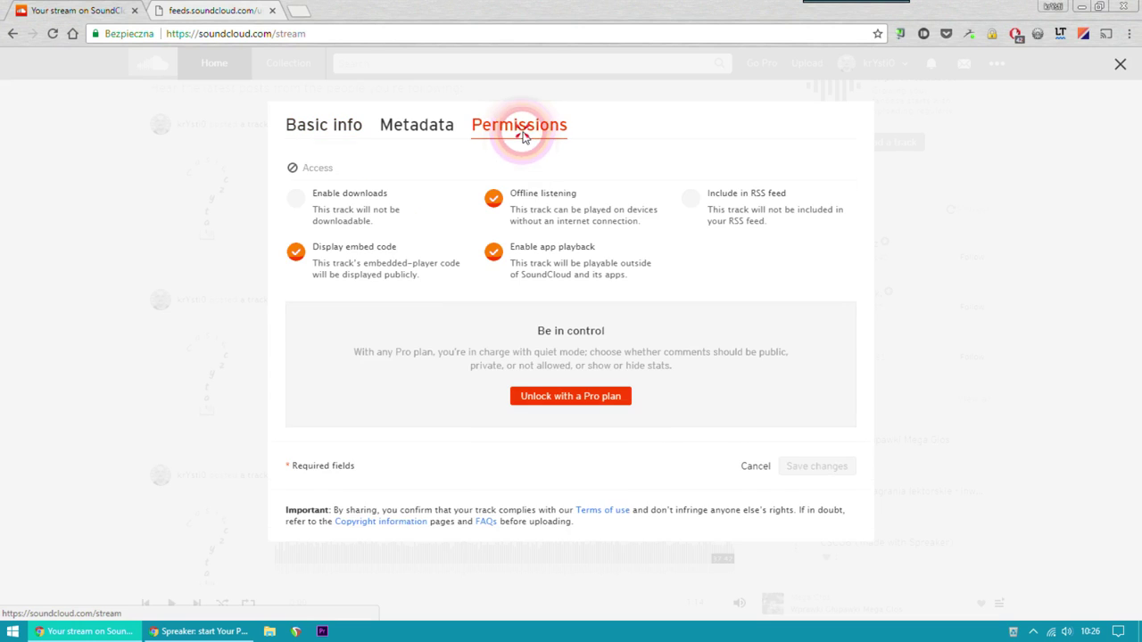
left_click(700, 214)
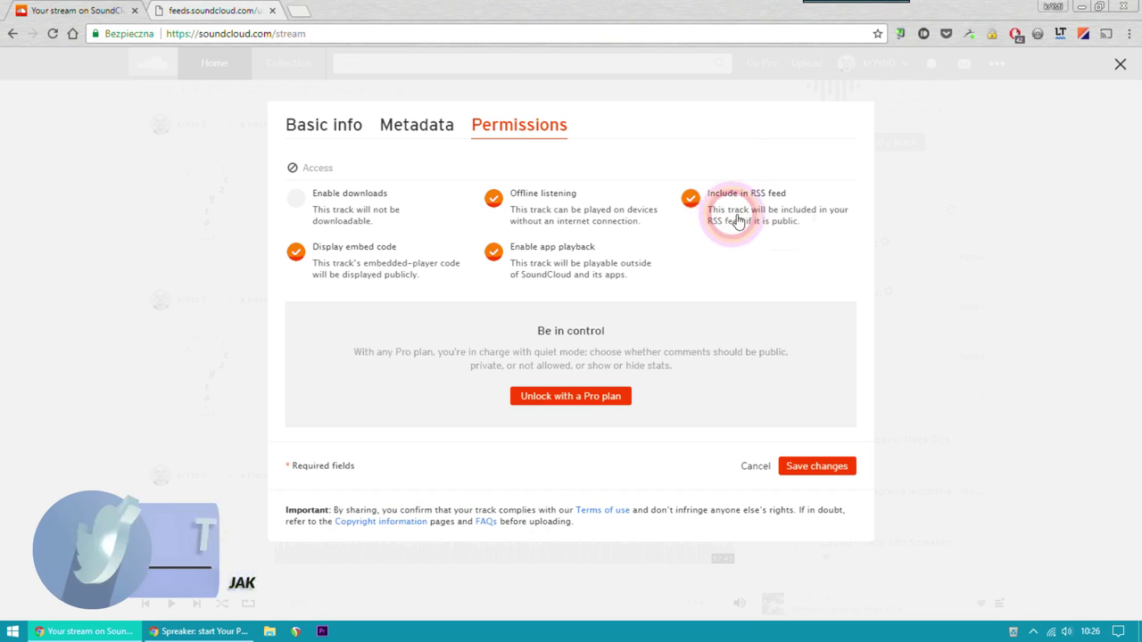
left_click(829, 469)
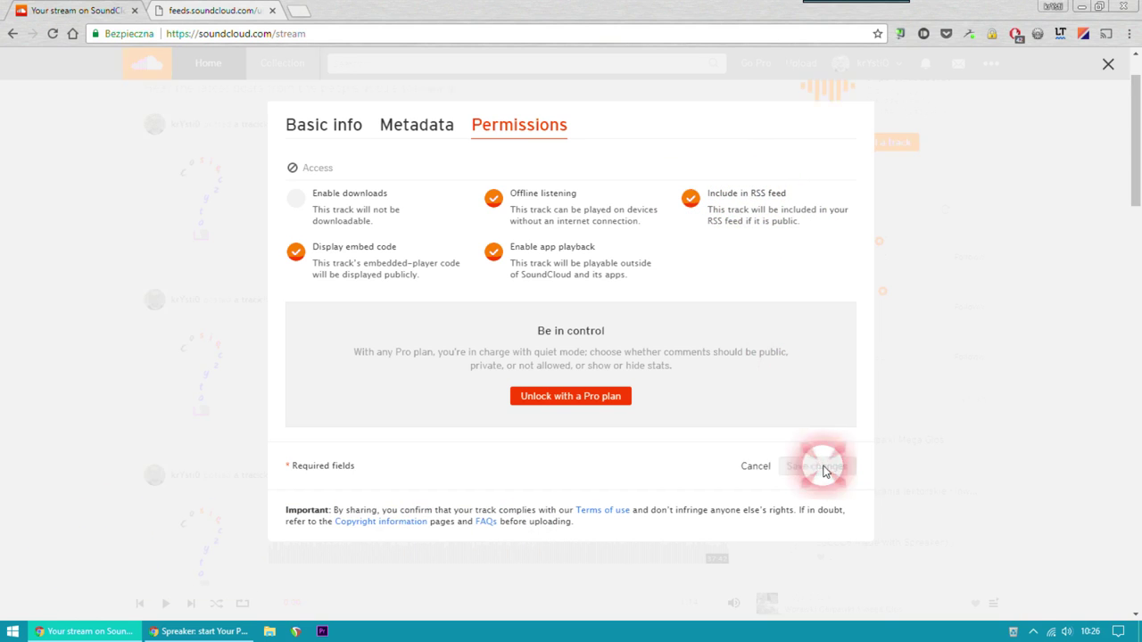
scroll(523, 456, "down", 1)
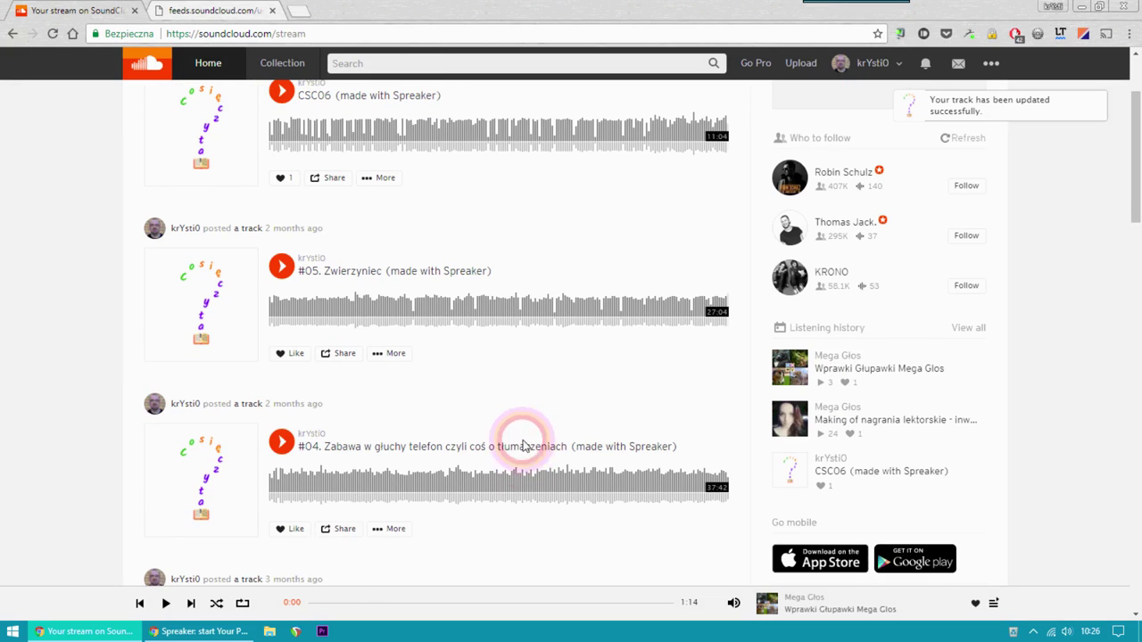
Enable 'Include in RSS feed' for track #05 and save
left_click(394, 353)
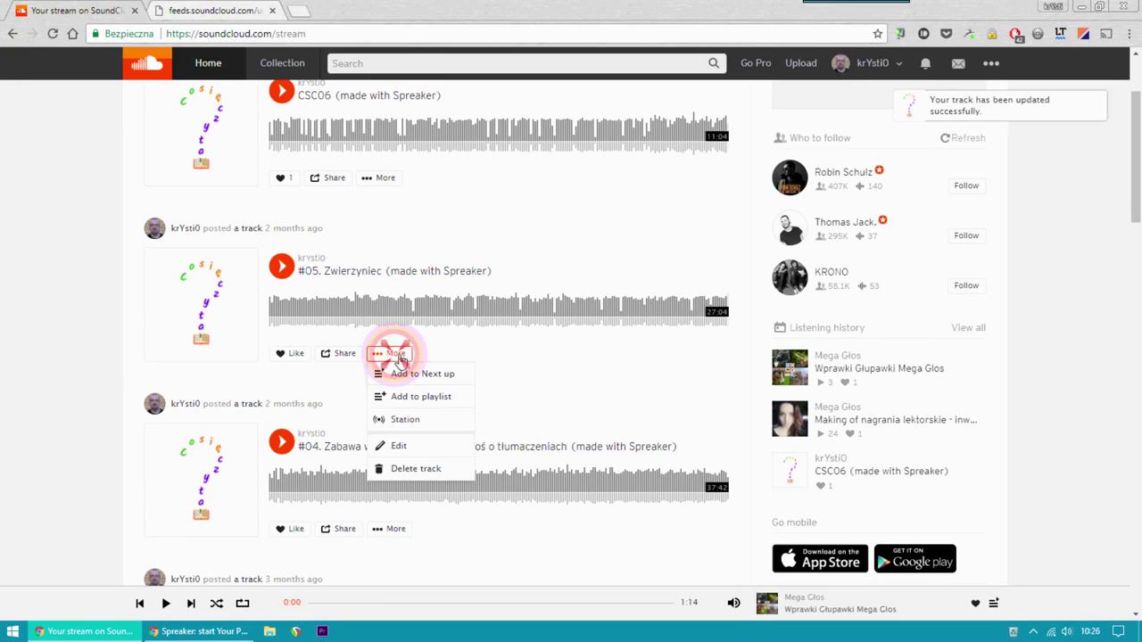
left_click(411, 451)
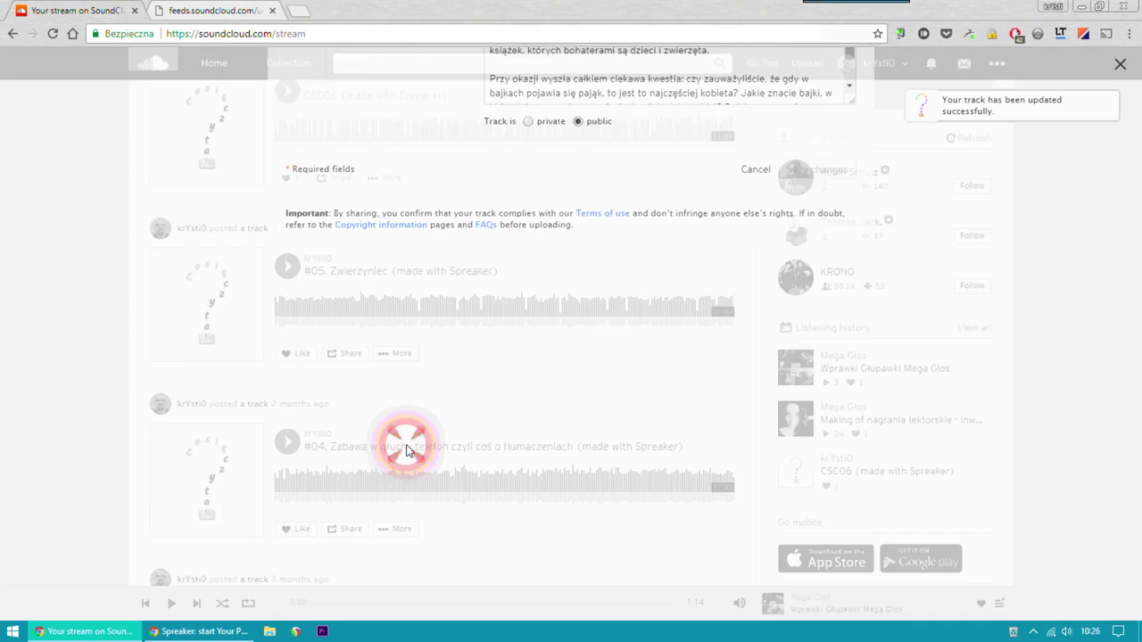
left_click(518, 125)
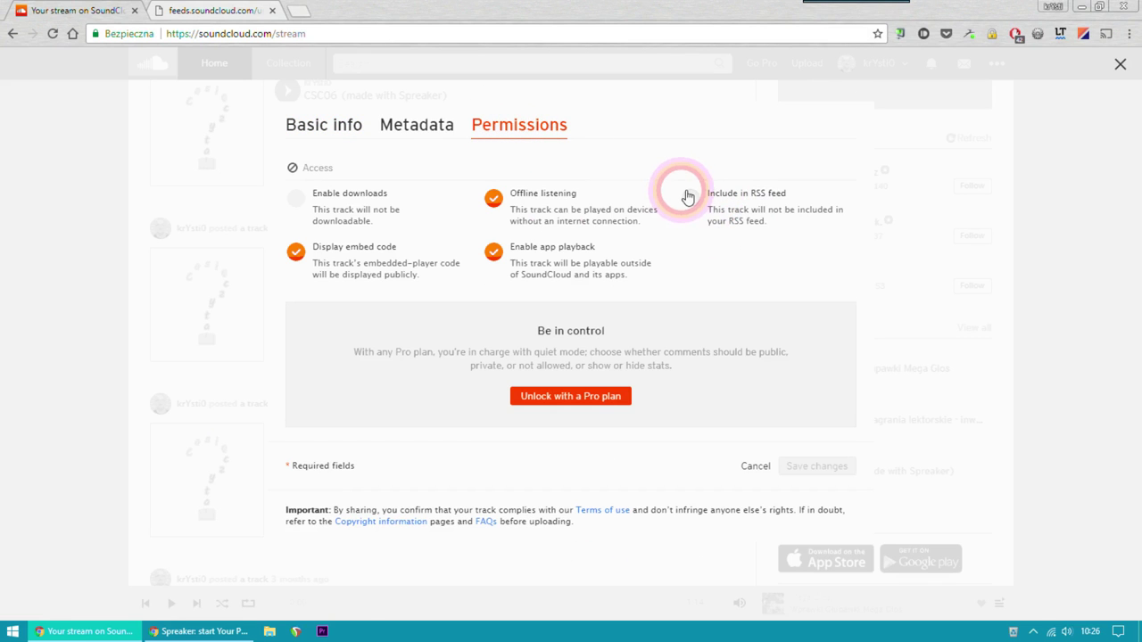
left_click(688, 198)
left_click(825, 473)
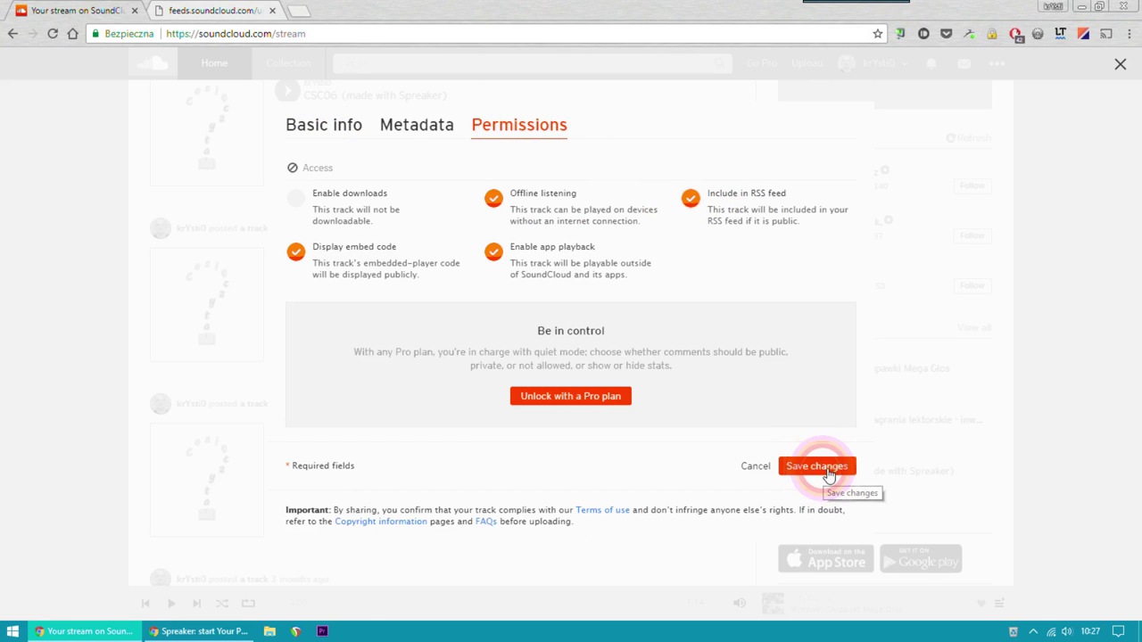
scroll(719, 395, "down", 3)
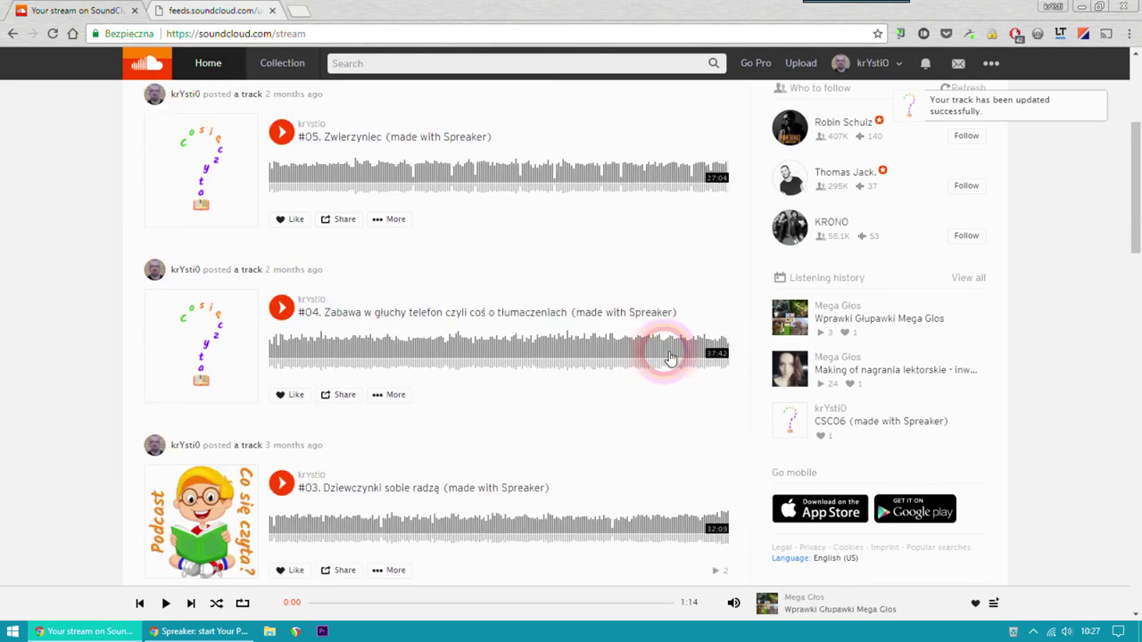
Enable 'Include in RSS feed' for track #04 and save
left_click(390, 315)
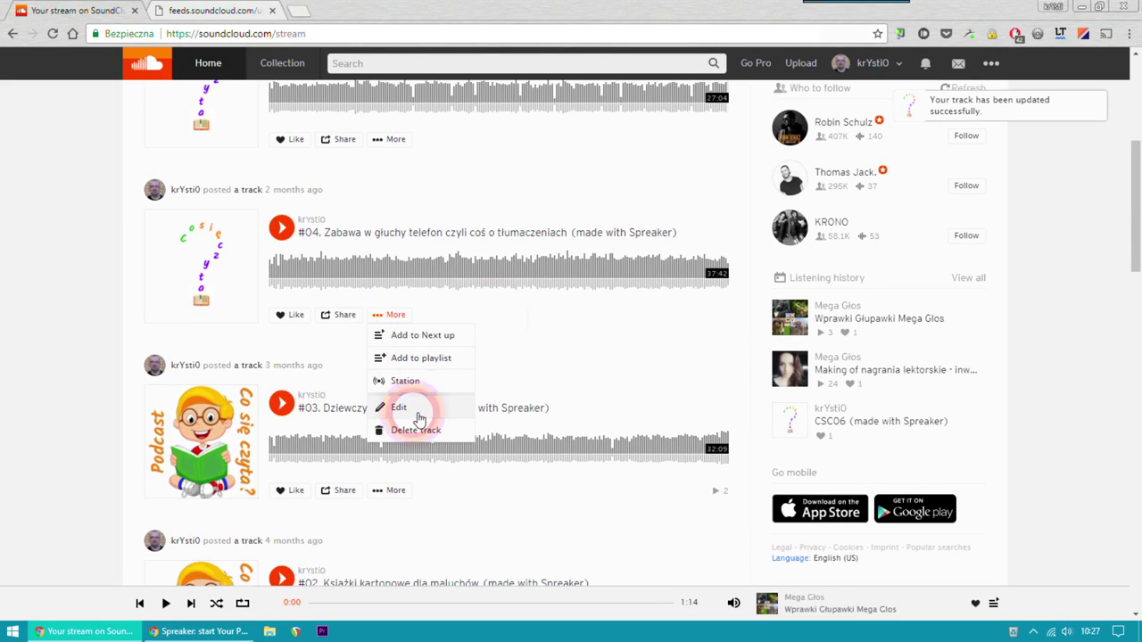
left_click(421, 413)
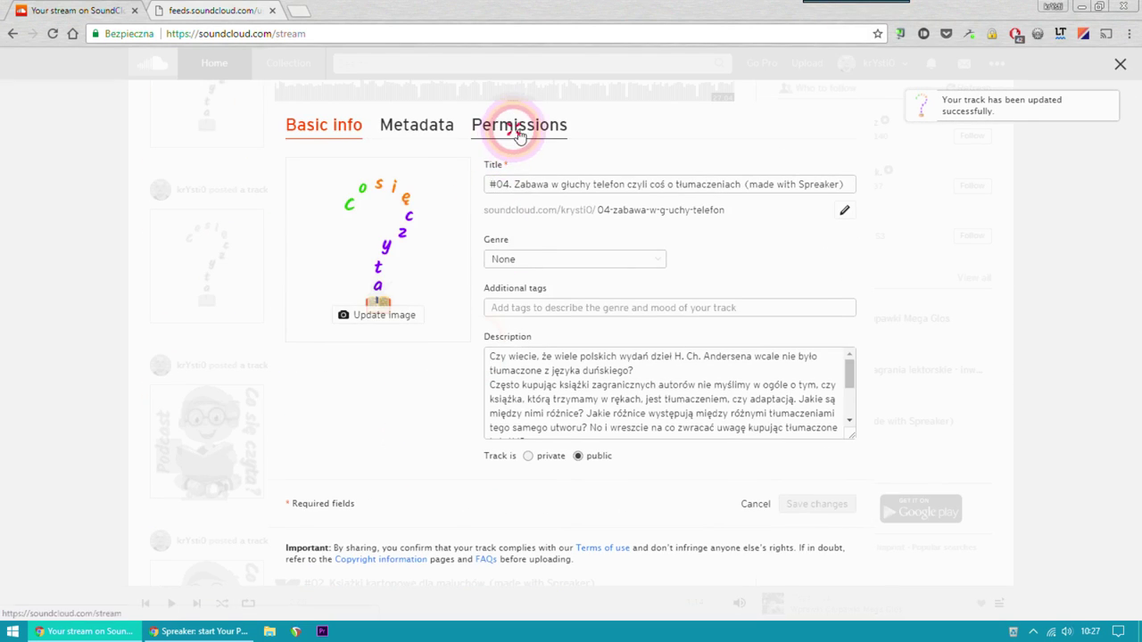
left_click(515, 126)
left_click(731, 244)
left_click(690, 197)
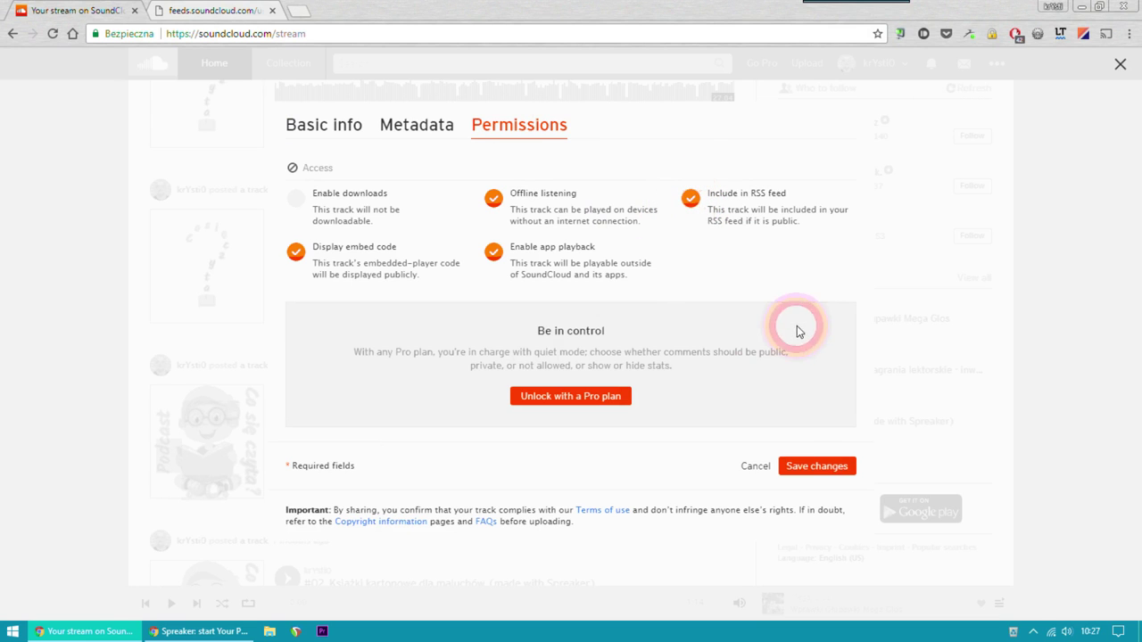
left_click(816, 468)
scroll(602, 400, "down", 2)
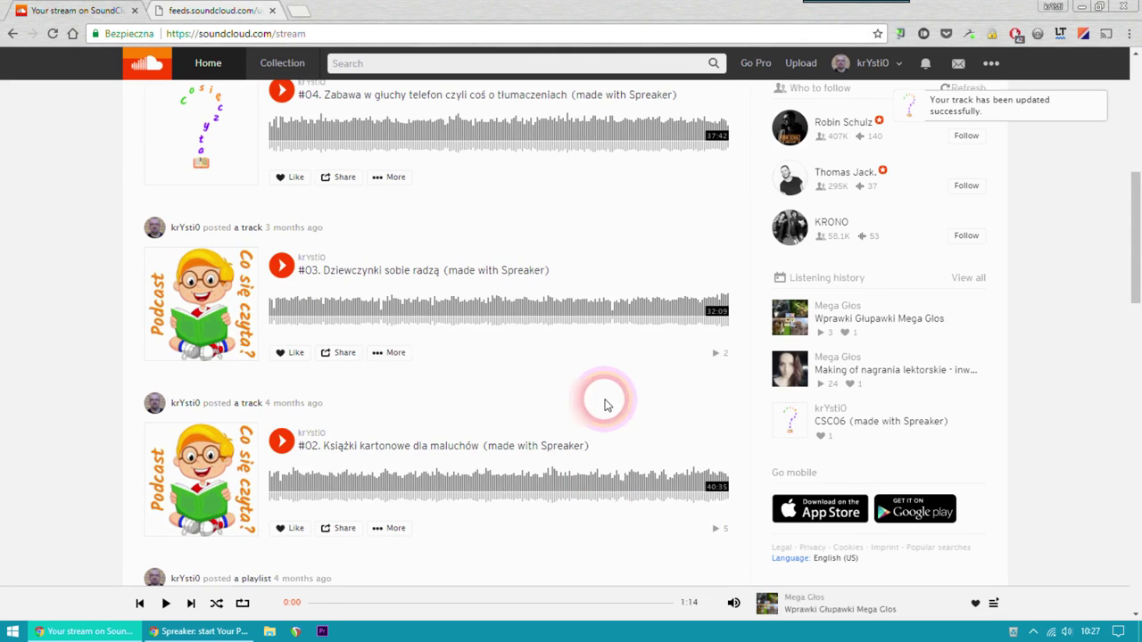
Enable 'Include in RSS feed' for track #03 and save
left_click(398, 371)
left_click(394, 350)
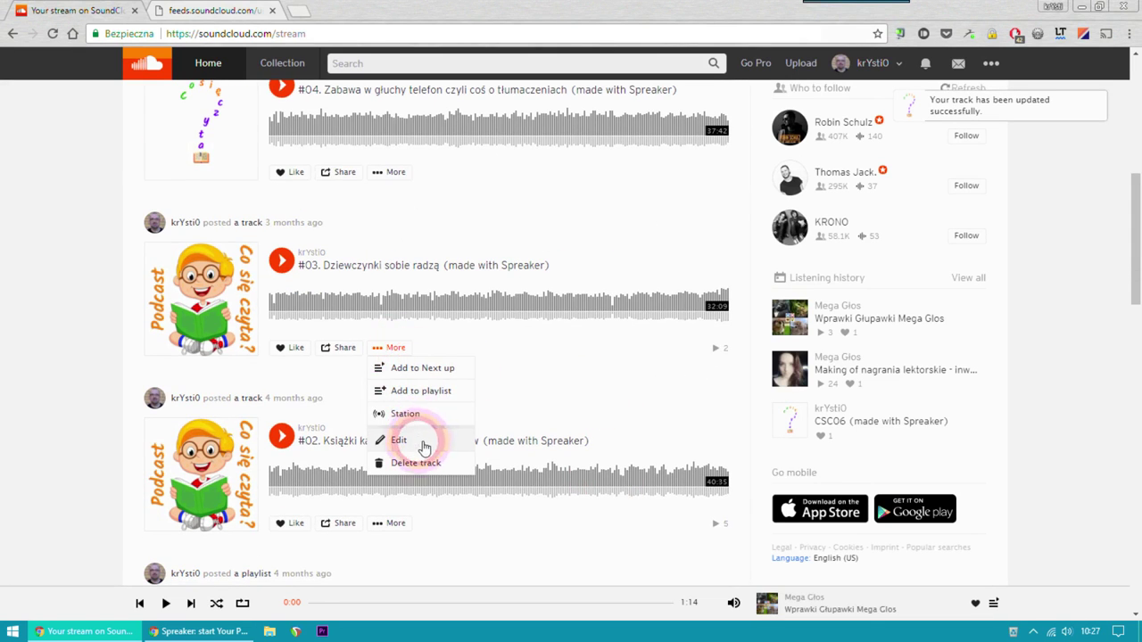
left_click(420, 444)
left_click(519, 125)
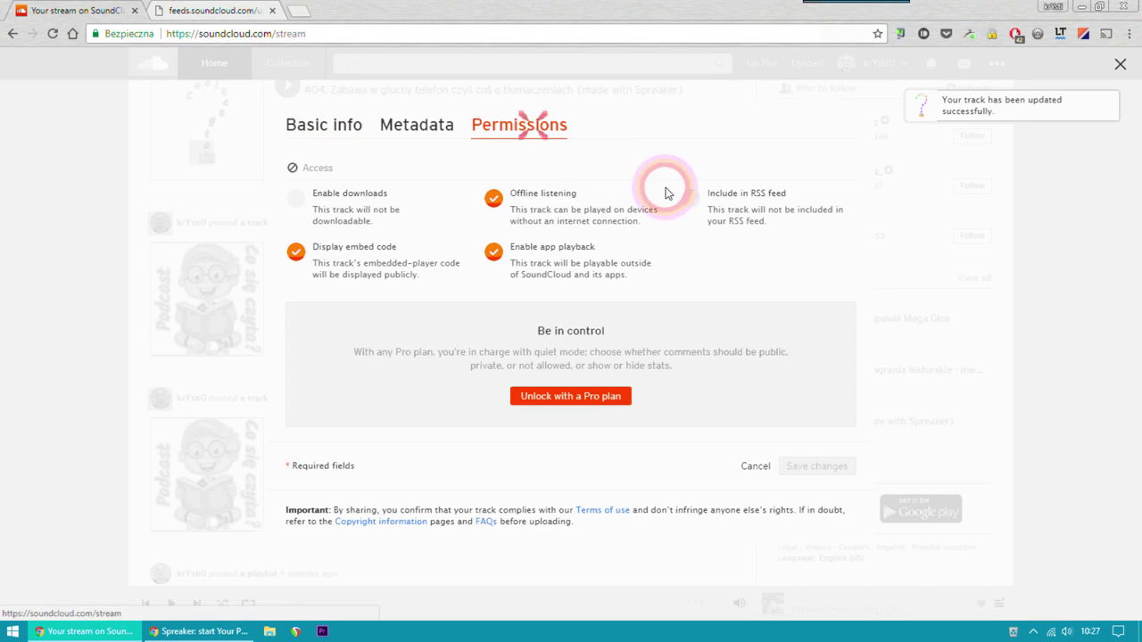
left_click(690, 208)
left_click(816, 466)
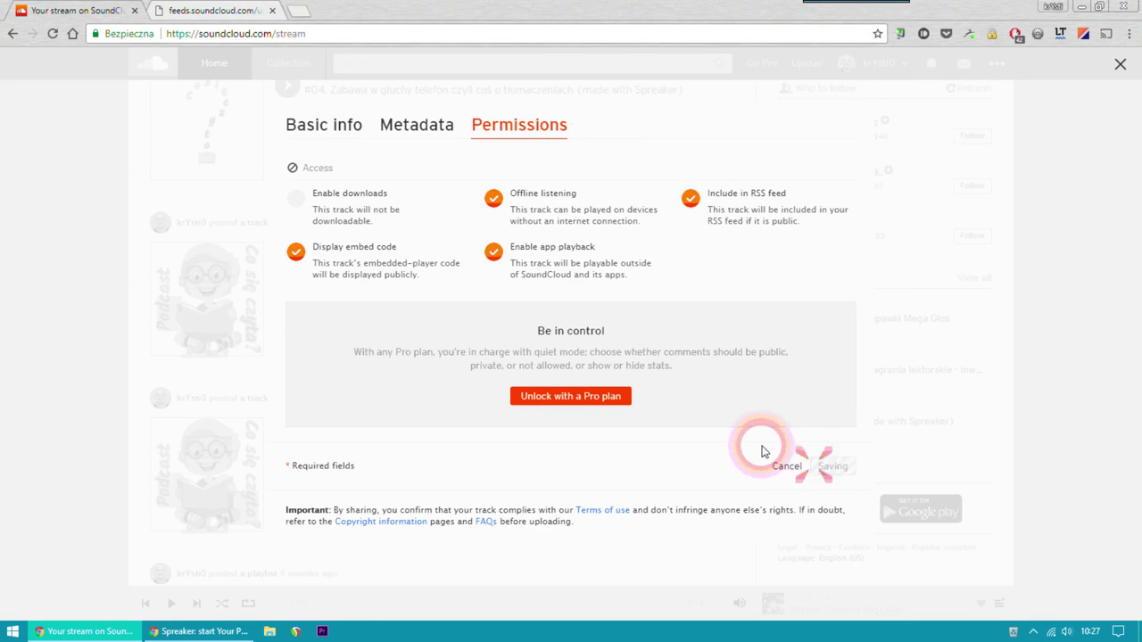
scroll(678, 380, "up", 5)
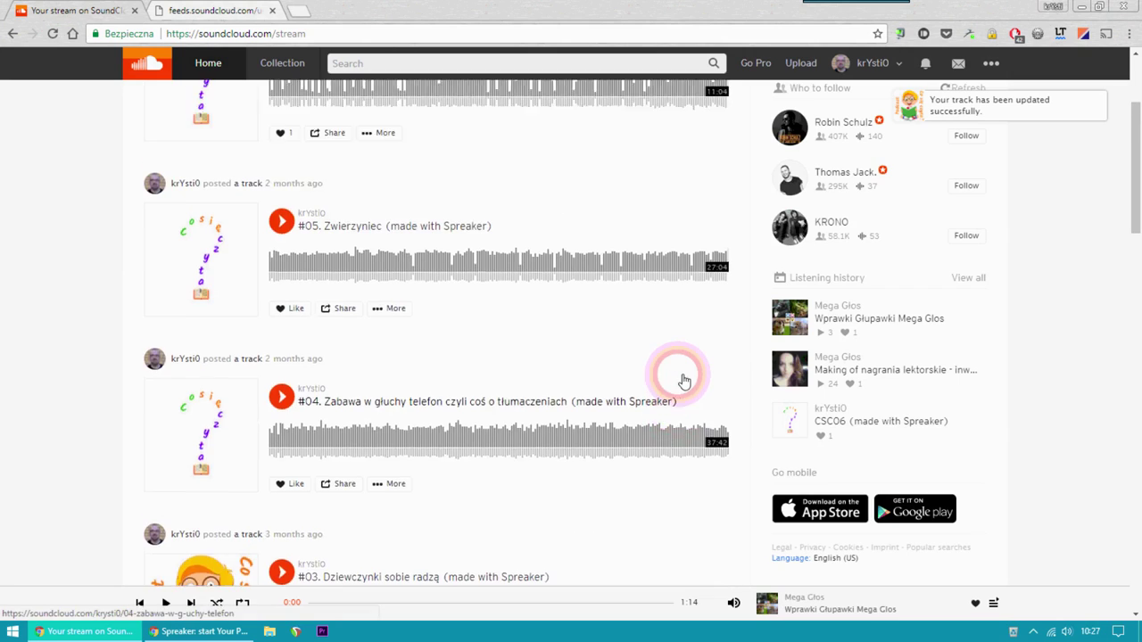
Reload the RSS feed and search it for 'csc' to find the CSC06 episode summary
left_click(209, 13)
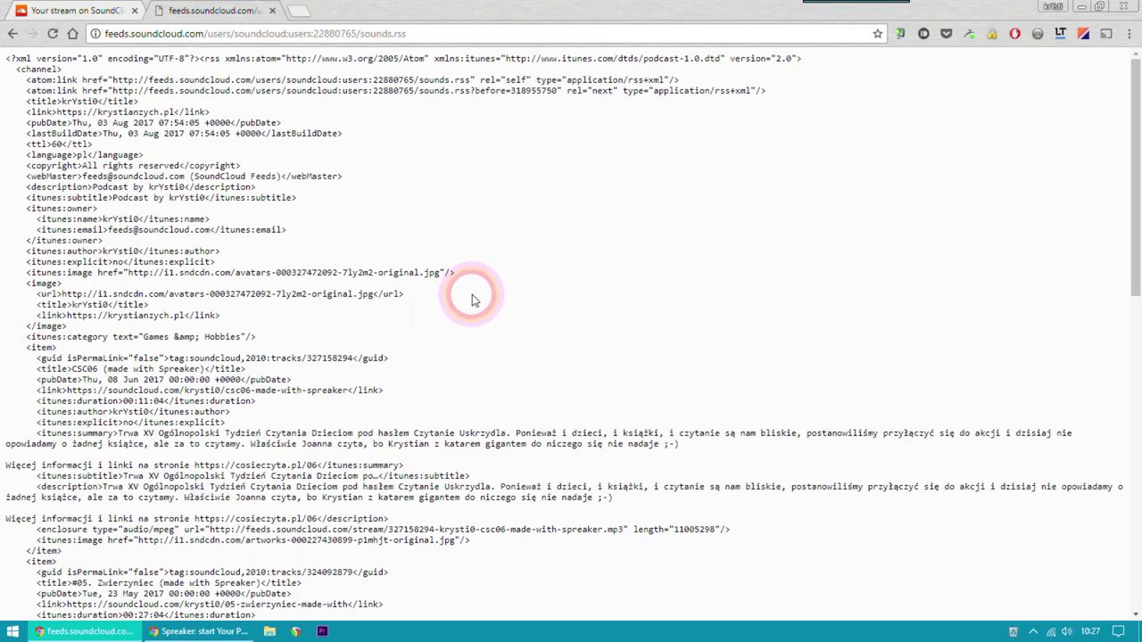
scroll(473, 300, "down", 10)
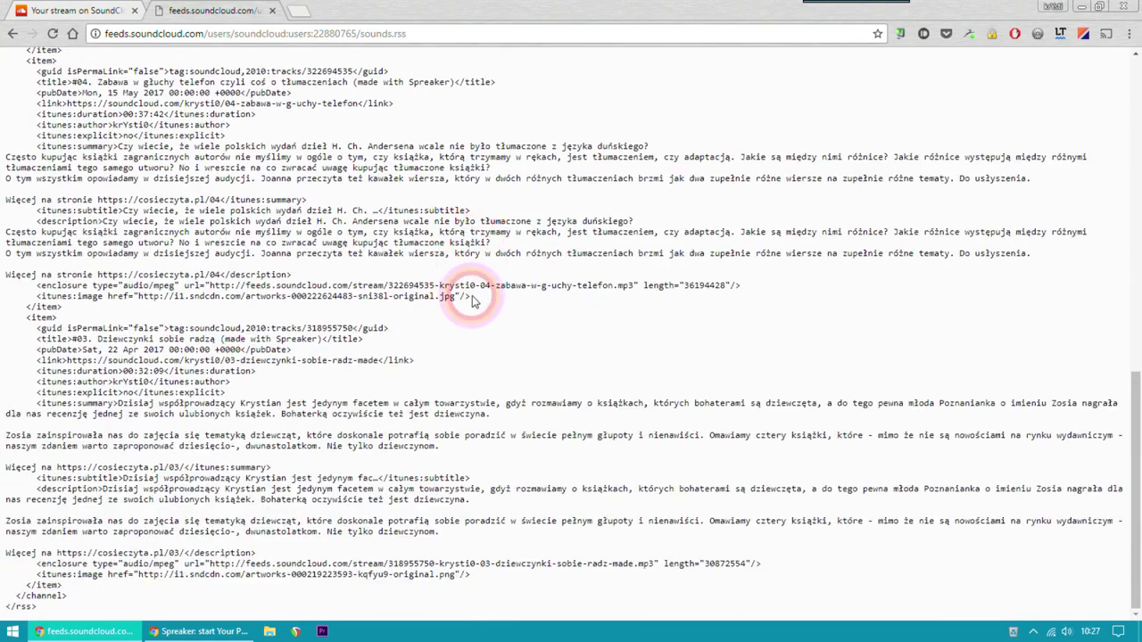
scroll(472, 300, "up", 2)
scroll(473, 300, "up", 8)
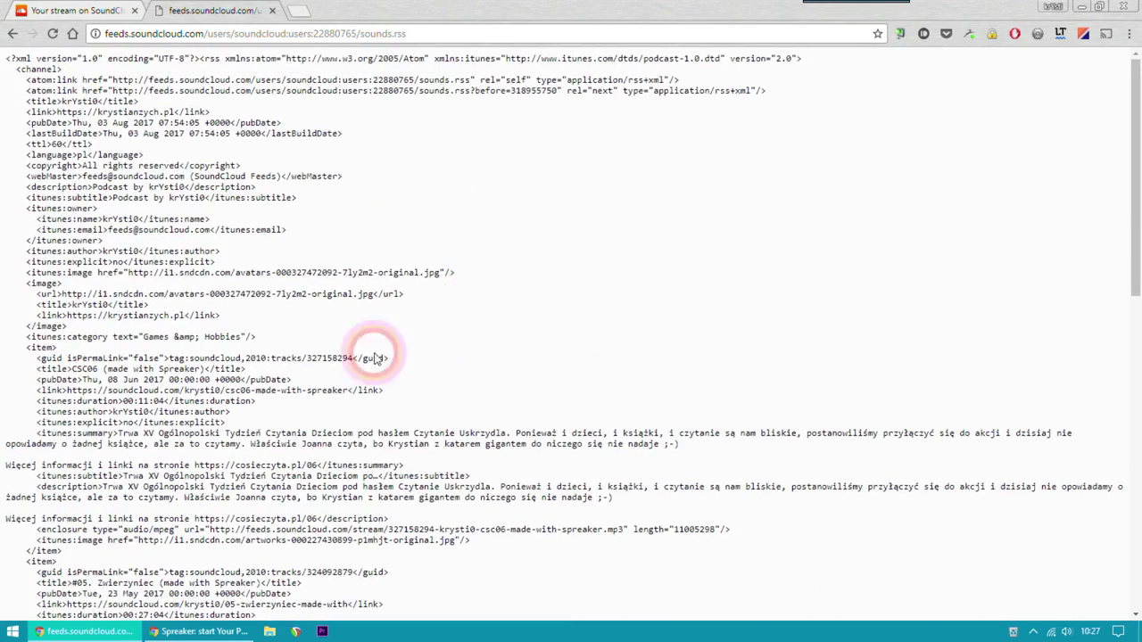
key("ctrl+f")
type("csc")
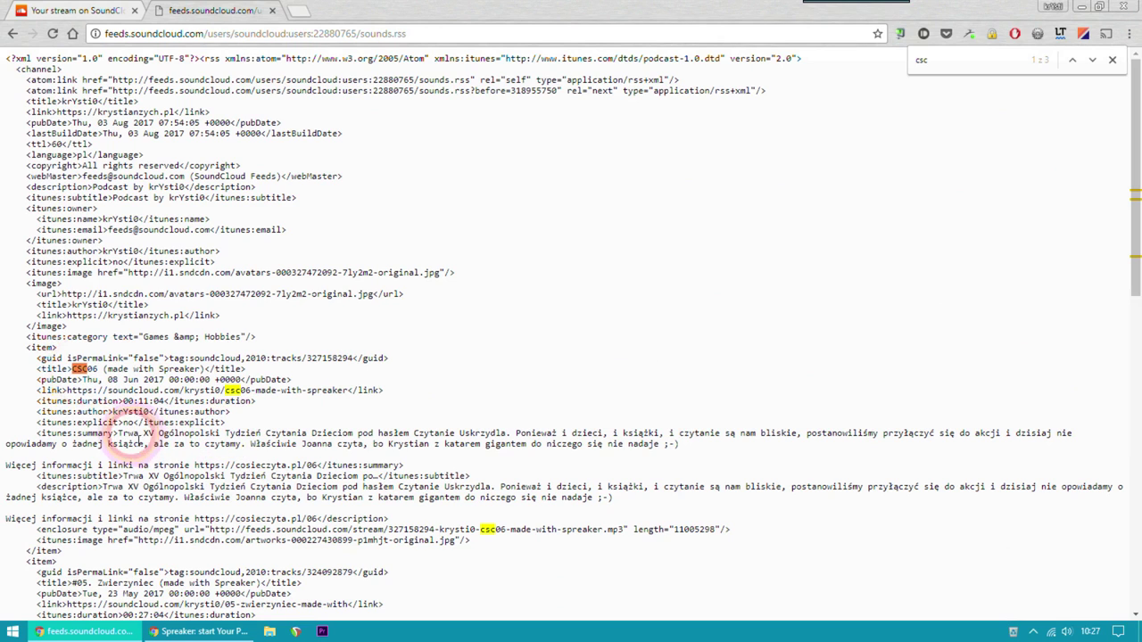
left_click_drag(129, 437, 458, 437)
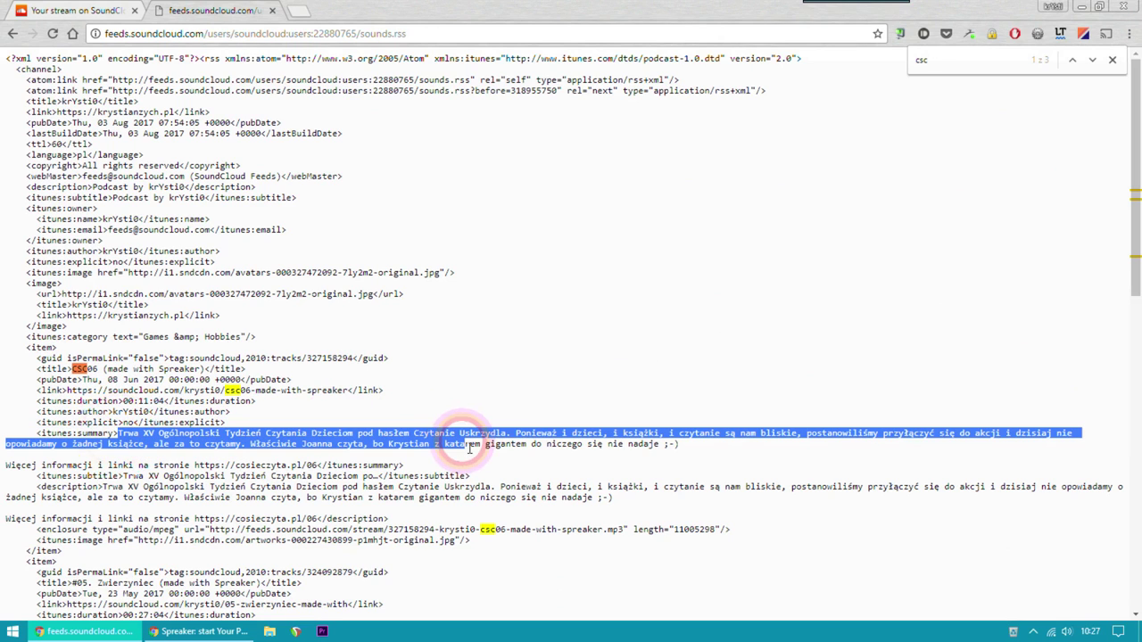
left_click(504, 398)
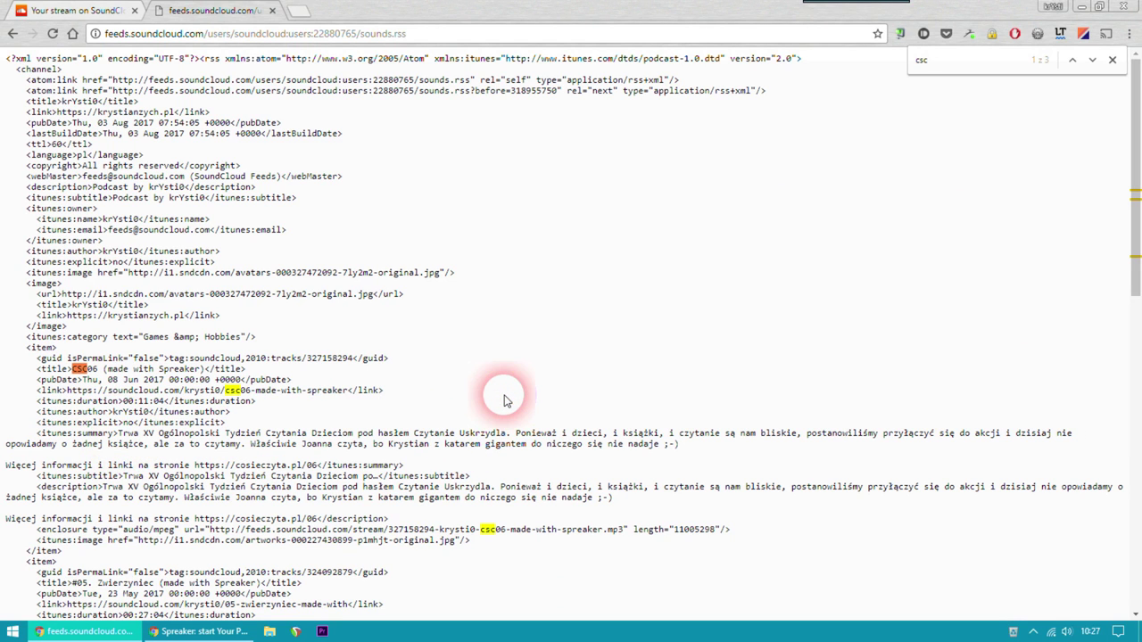
scroll(504, 398, "down", 4)
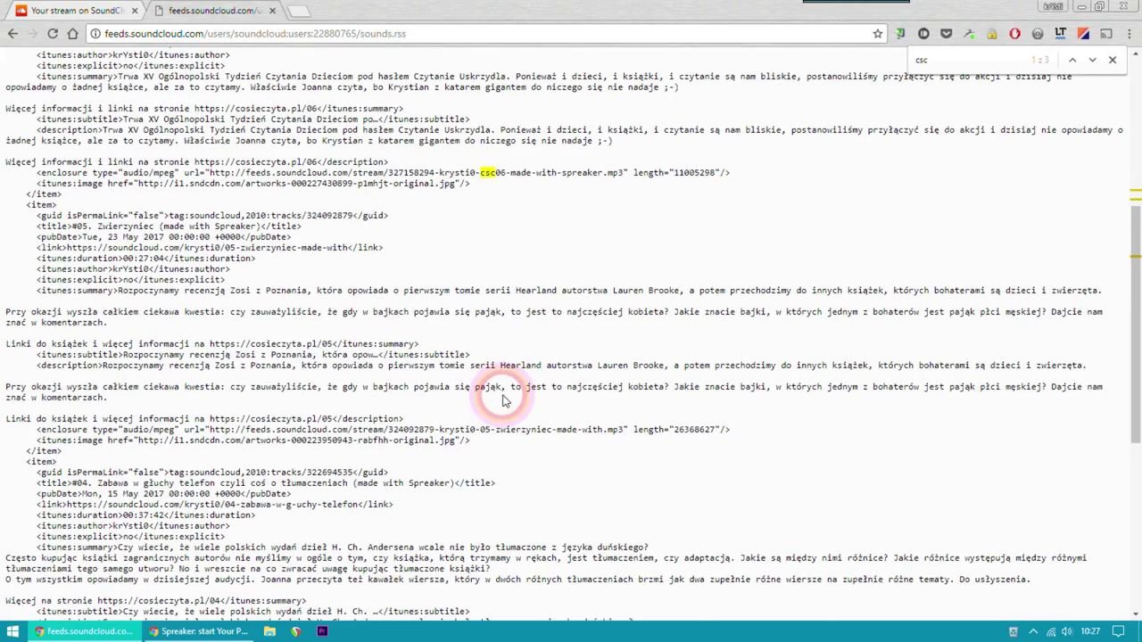
scroll(499, 397, "up", 4)
Search the feed for 'Dziew' and compare the matches with the stream's tracks
left_click(58, 8)
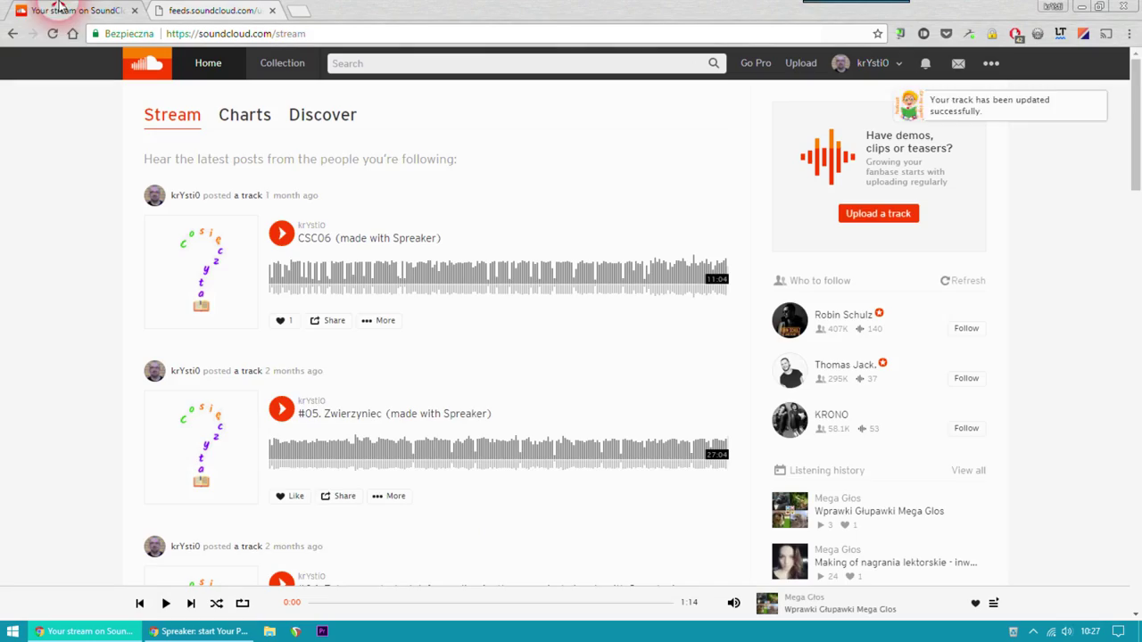
scroll(35, 301, "down", 3)
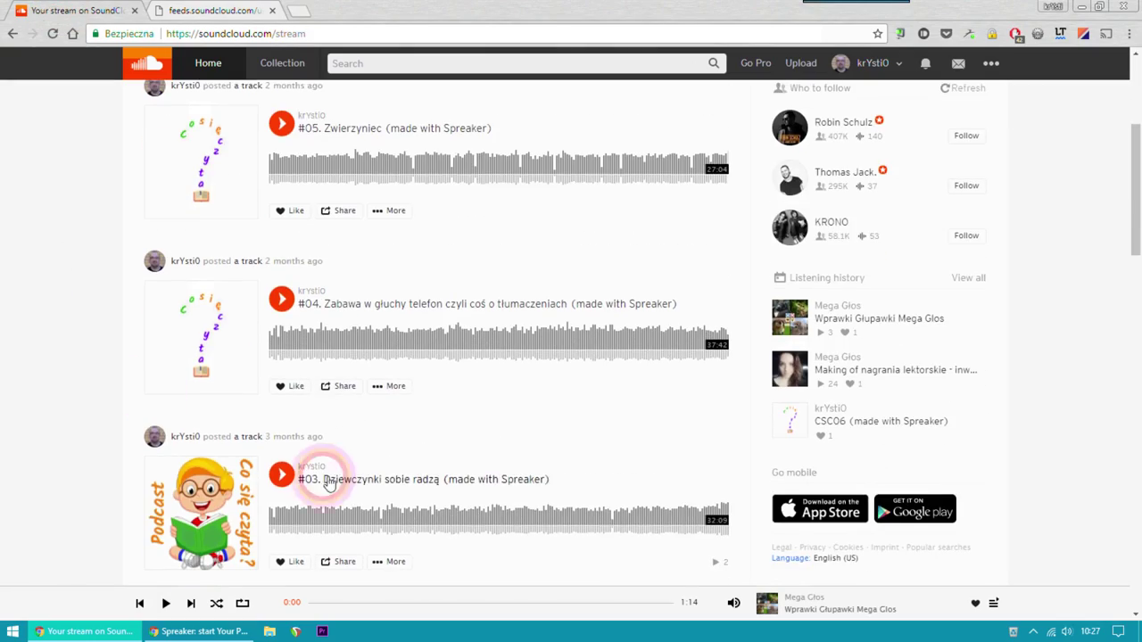
left_click(258, 16)
left_click(950, 68)
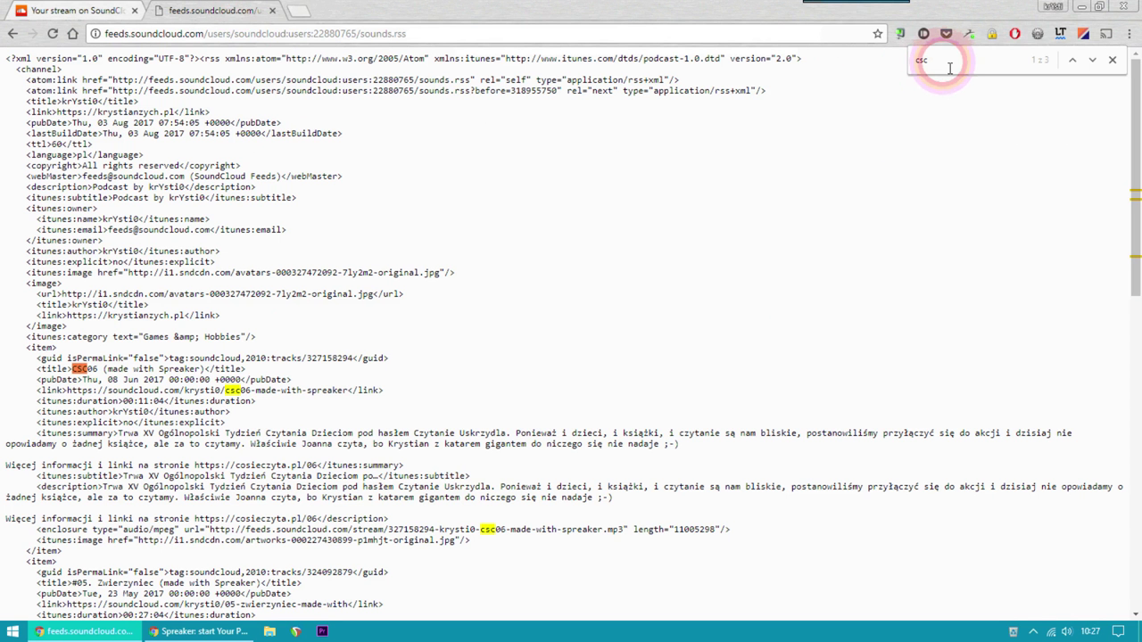
type("Dzie")
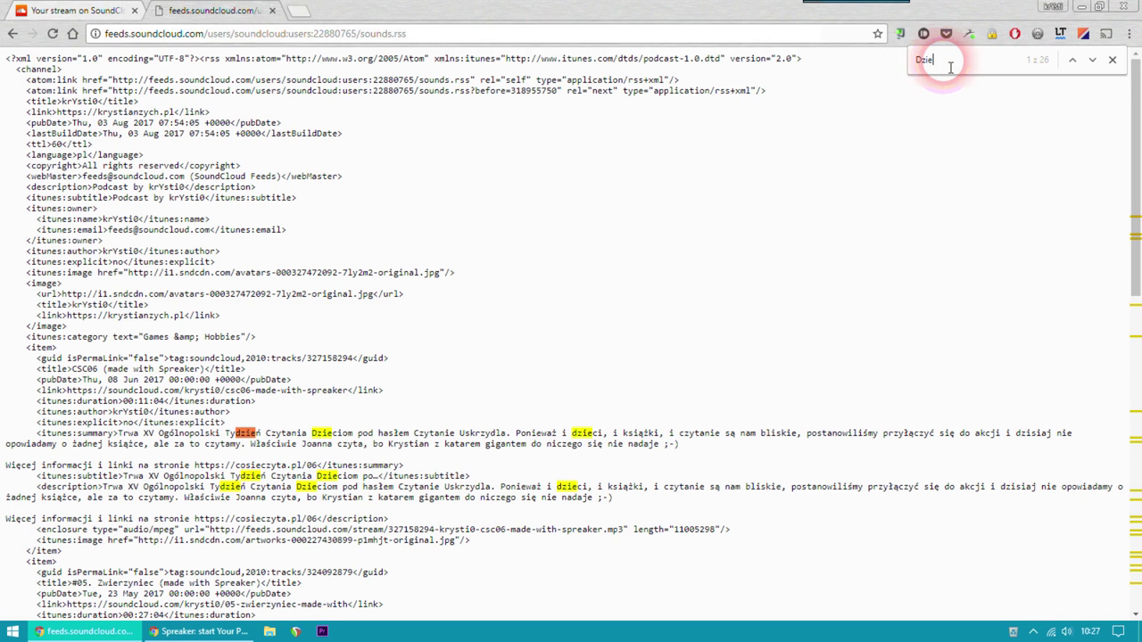
type("wcz")
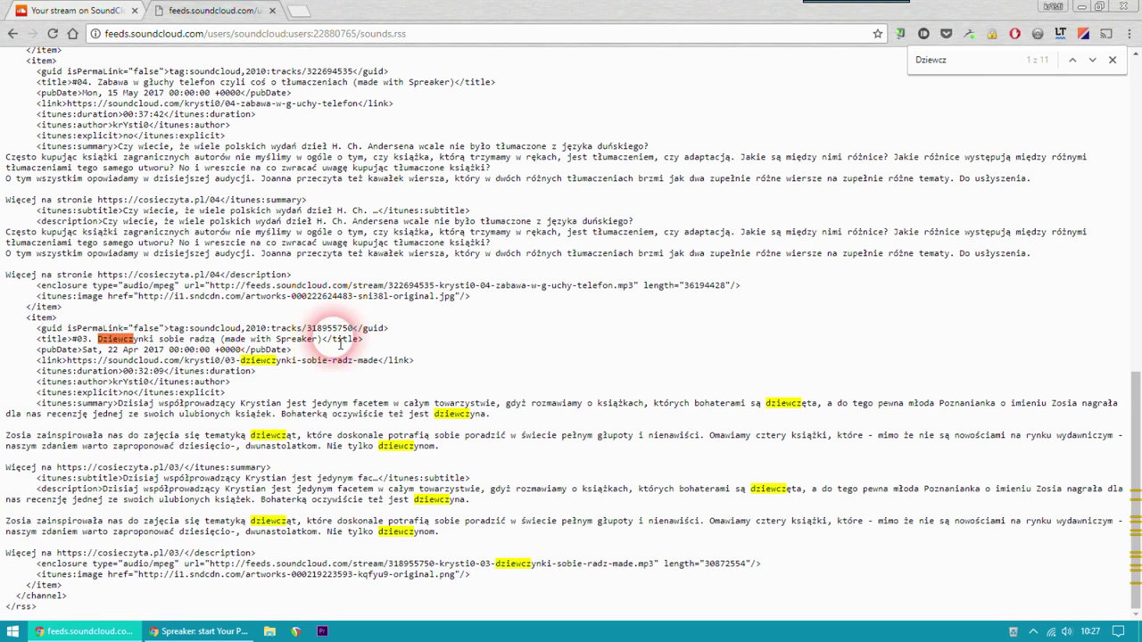
left_click(92, 7)
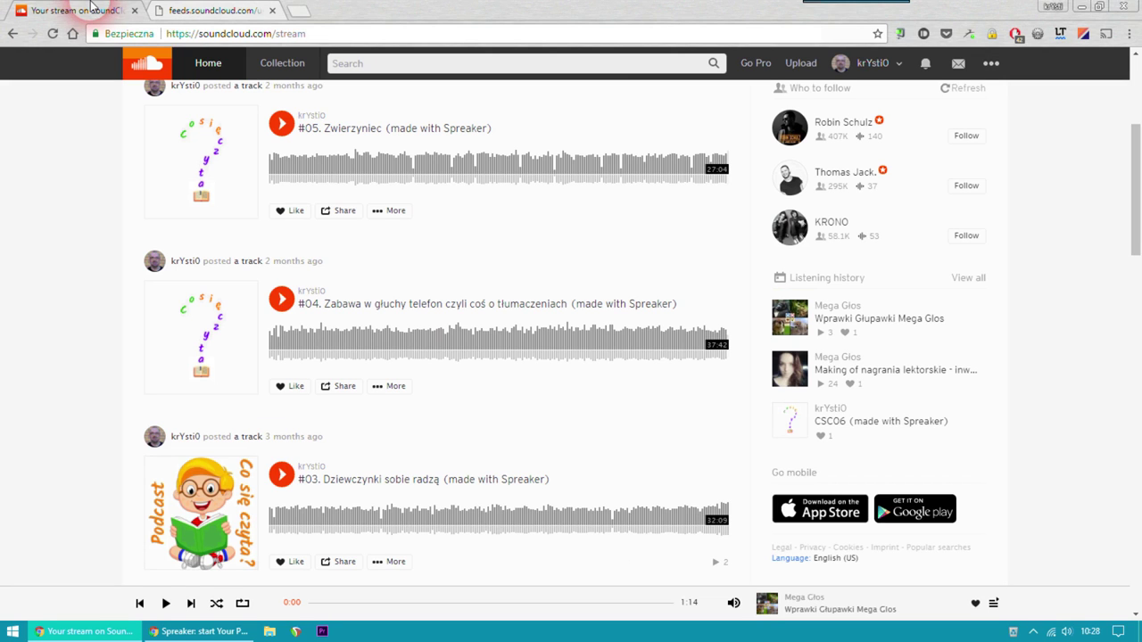
left_click(207, 10)
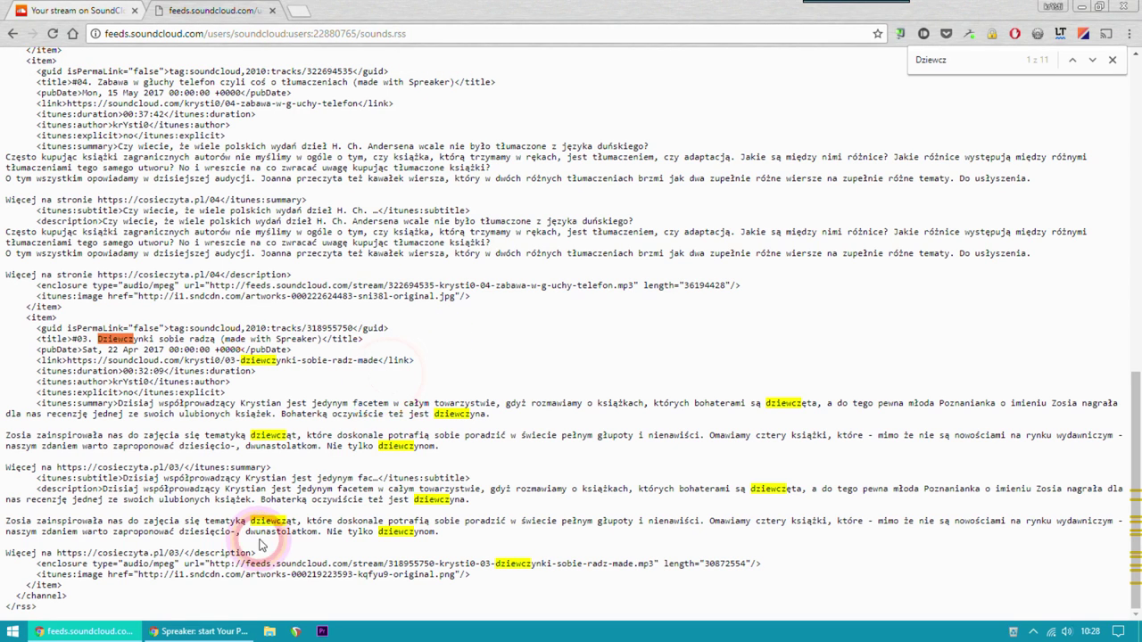
In the Spreaker window, load the spreaker.com/plans URL with its coupon_code parameter
left_click(203, 632)
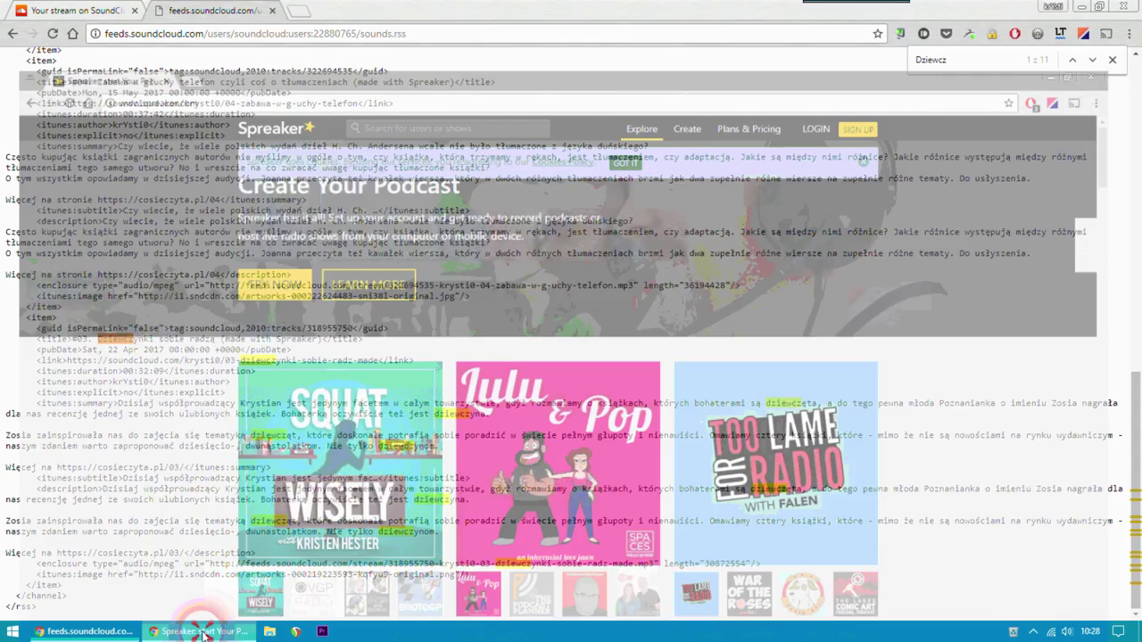
left_click(411, 36)
type("https://www.spreaker.com/plans?coupon_code=krystian")
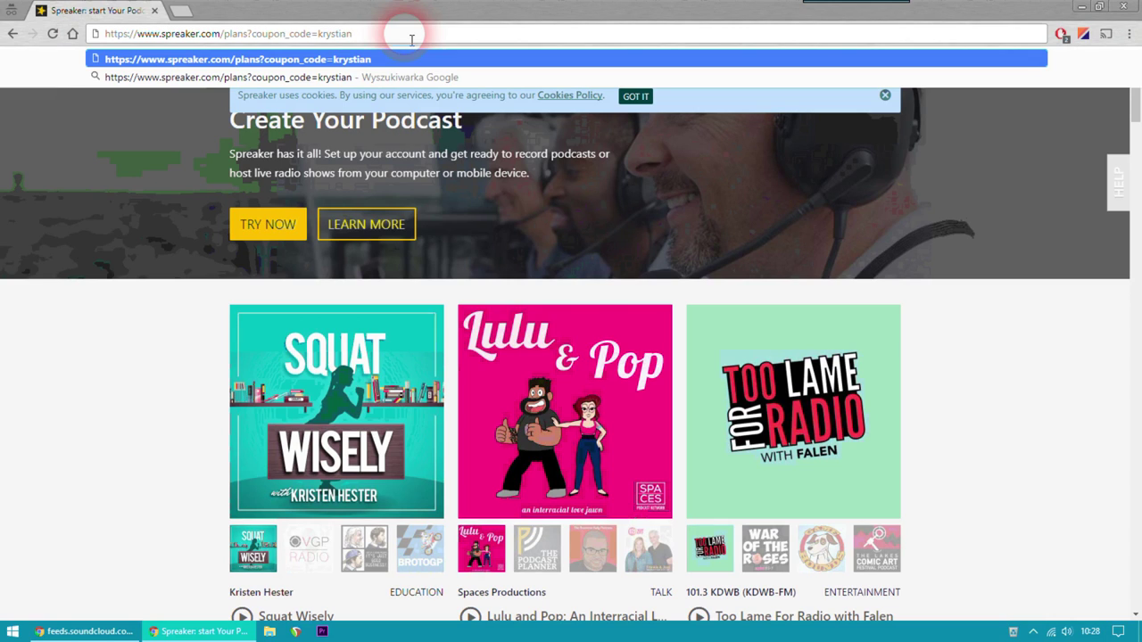
left_click(112, 60)
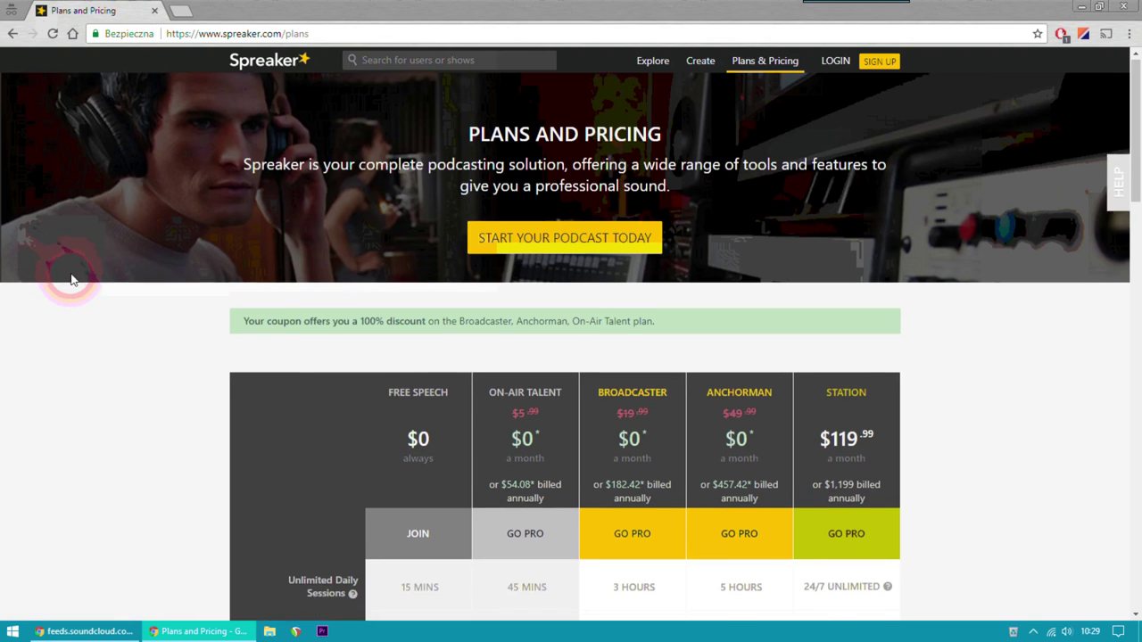
scroll(72, 279, "down", 3)
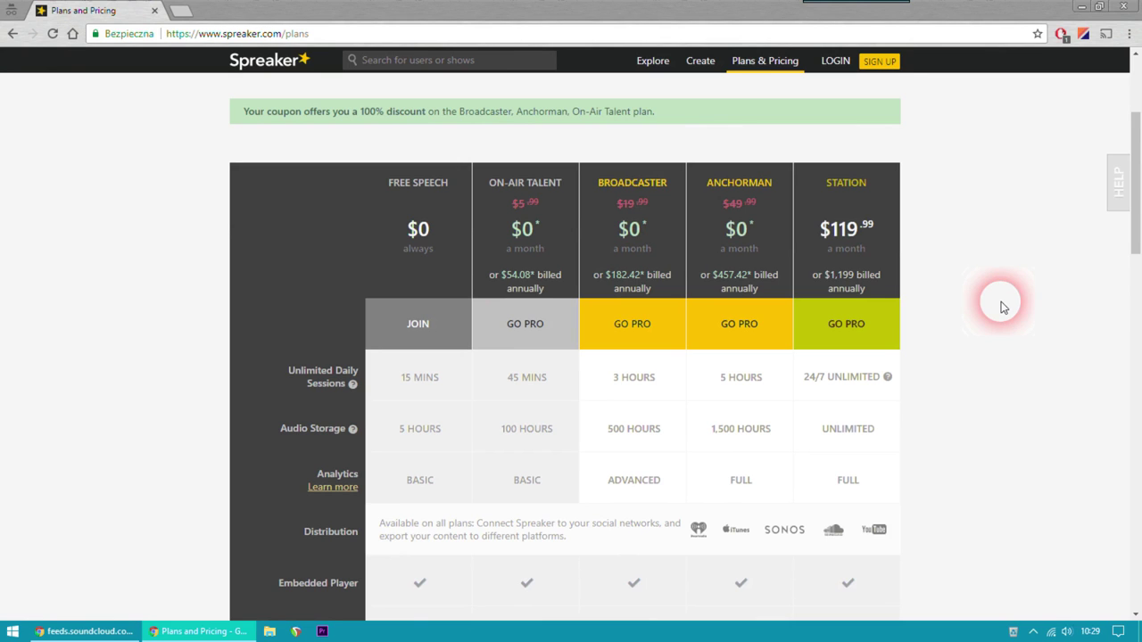
scroll(581, 331, "up", 3)
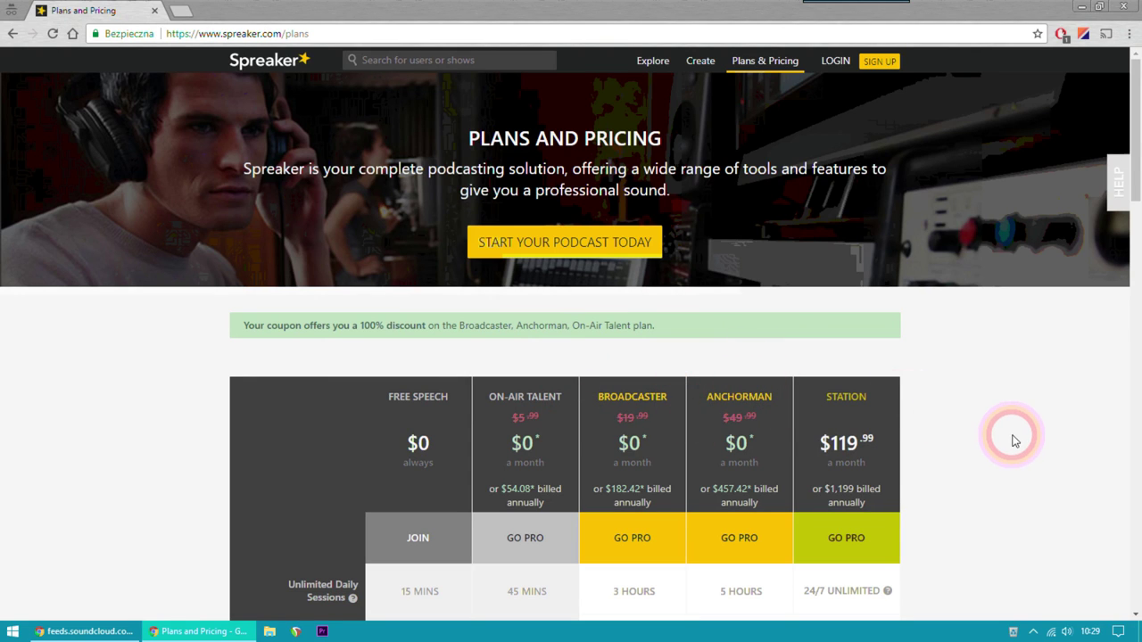
scroll(981, 433, "down", 3)
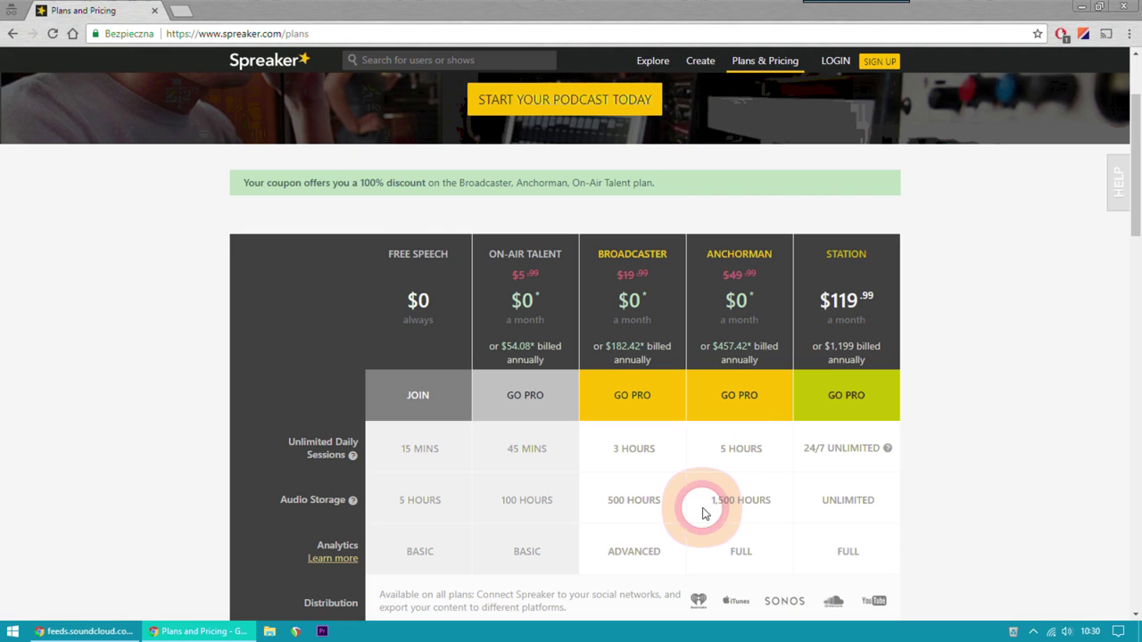
scroll(701, 509, "down", 2)
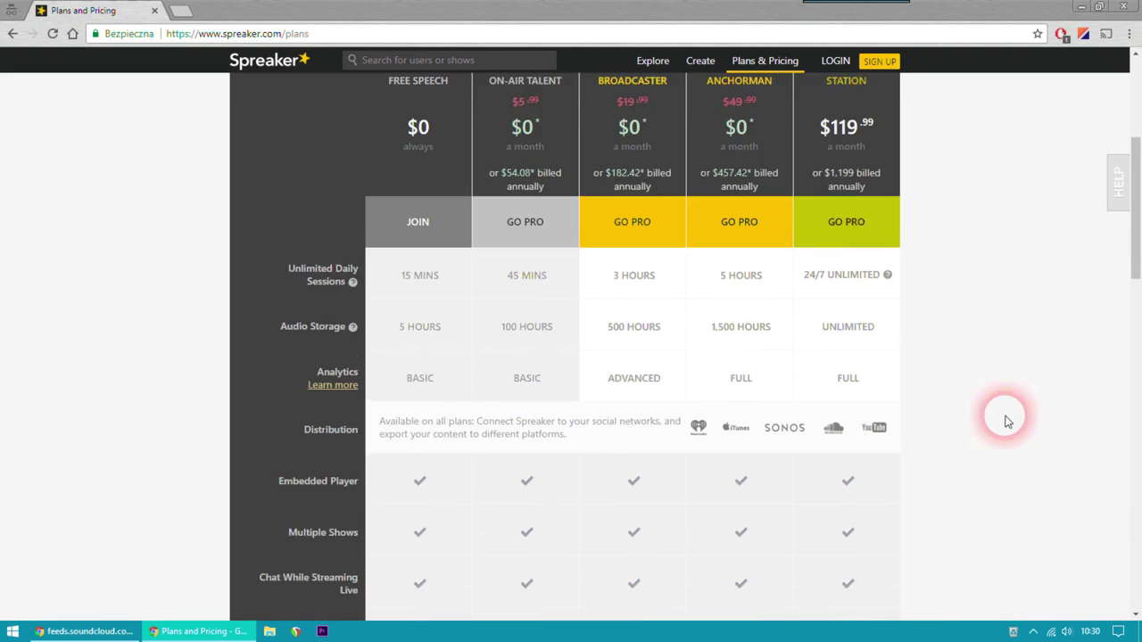
scroll(1007, 421, "down", 1)
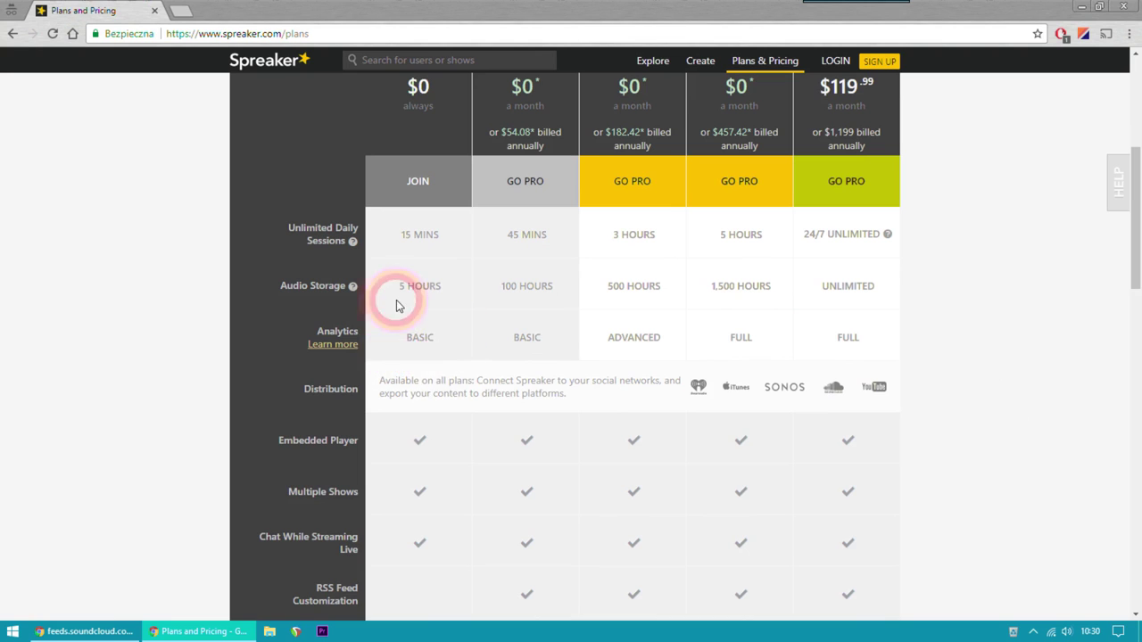
scroll(554, 357, "up", 1)
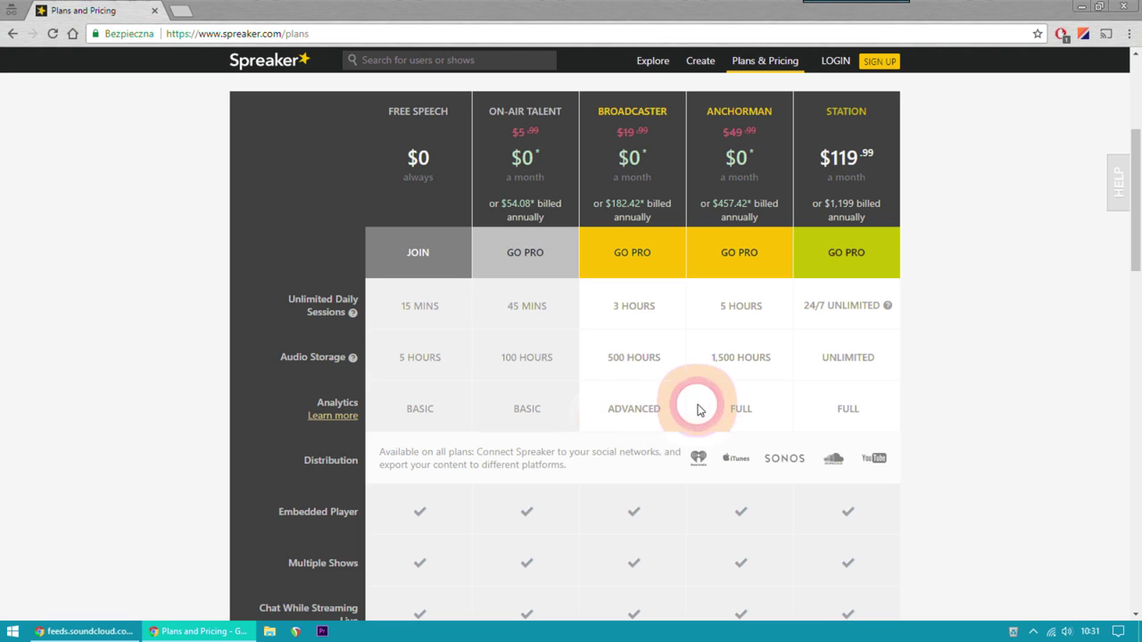
scroll(571, 396, "down", 4)
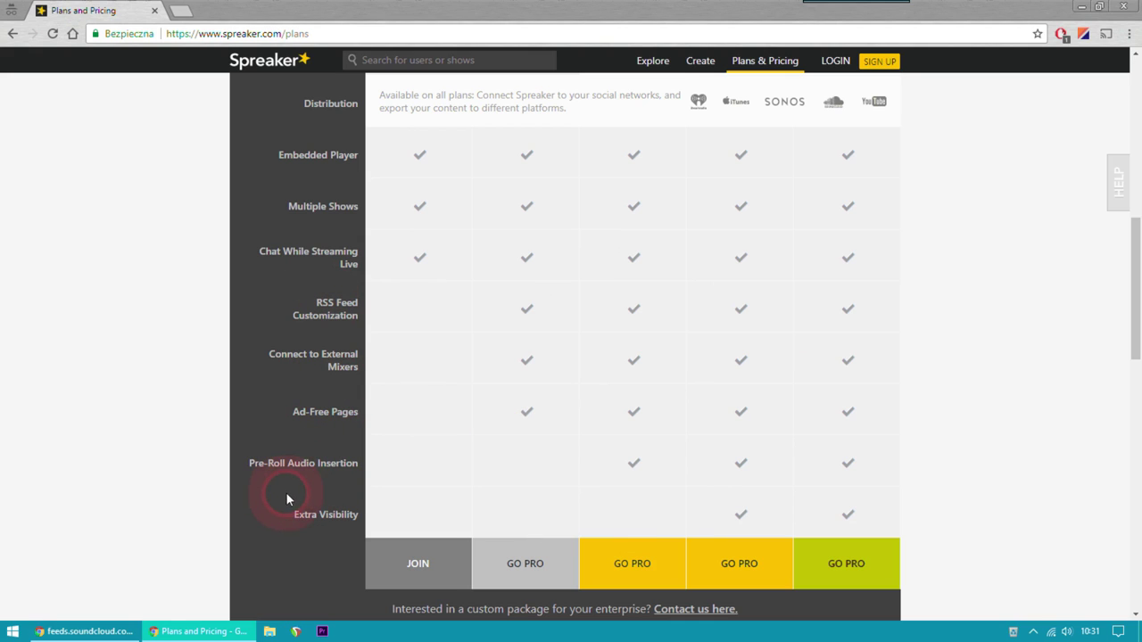
scroll(302, 484, "down", 2)
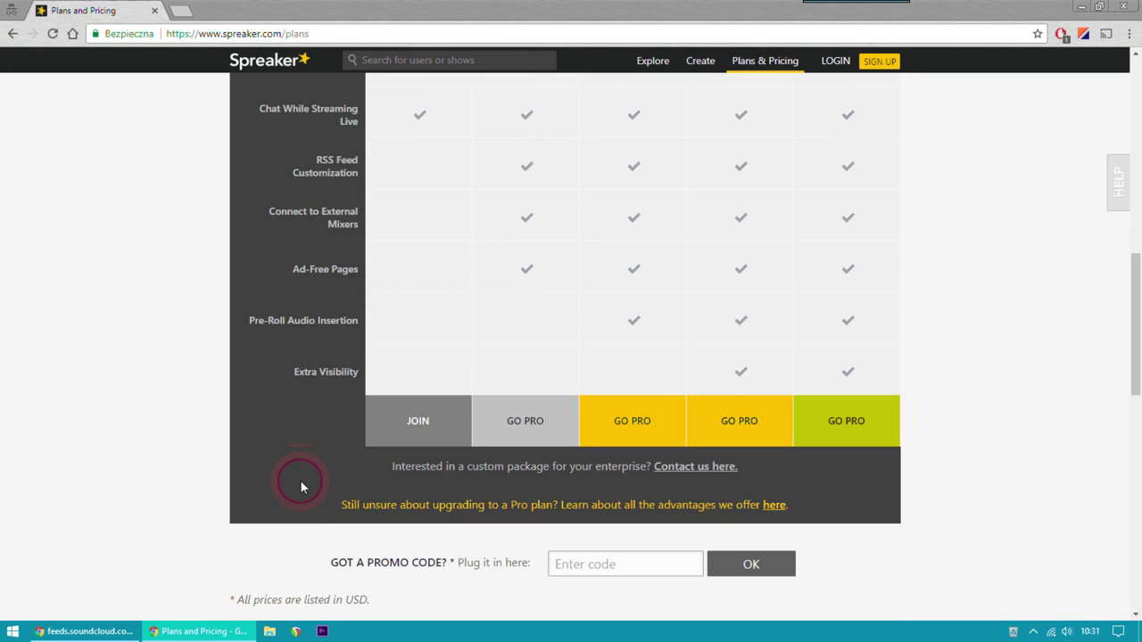
scroll(300, 482, "up", 4)
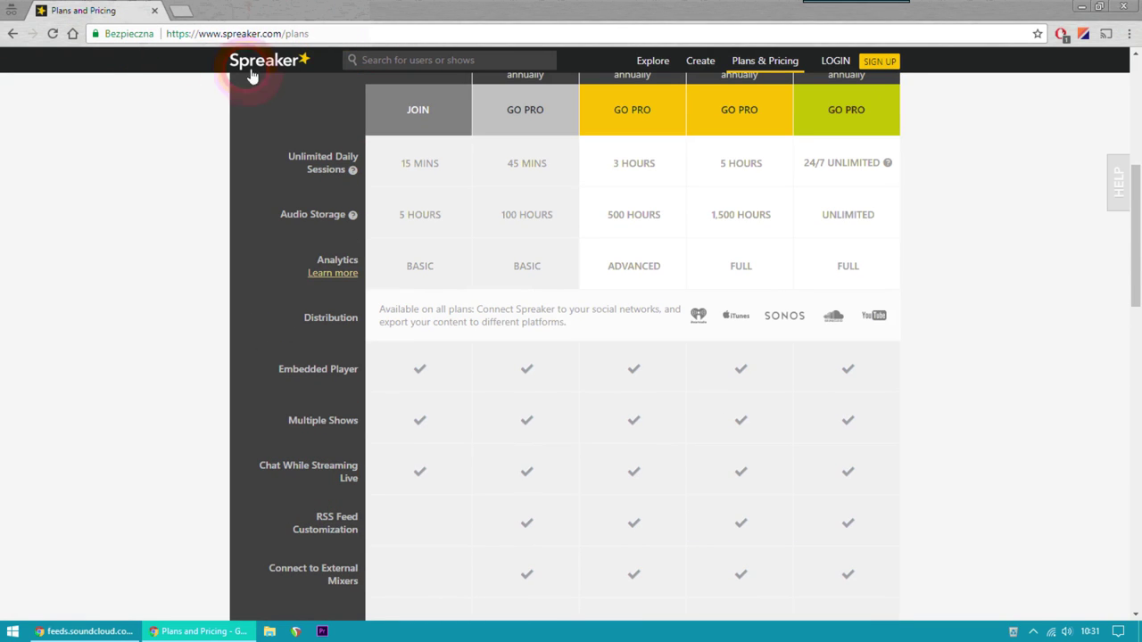
scroll(115, 280, "down", 6)
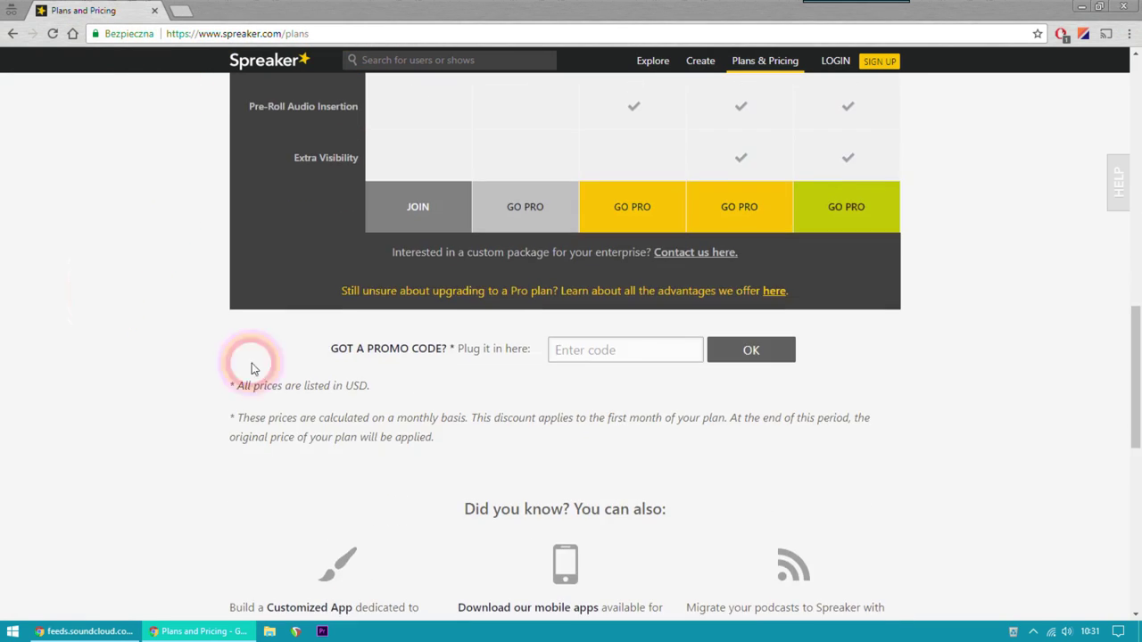
Apply the promo code and pick GO PRO on the Broadcaster plan, $0.00 first month
left_click(585, 352)
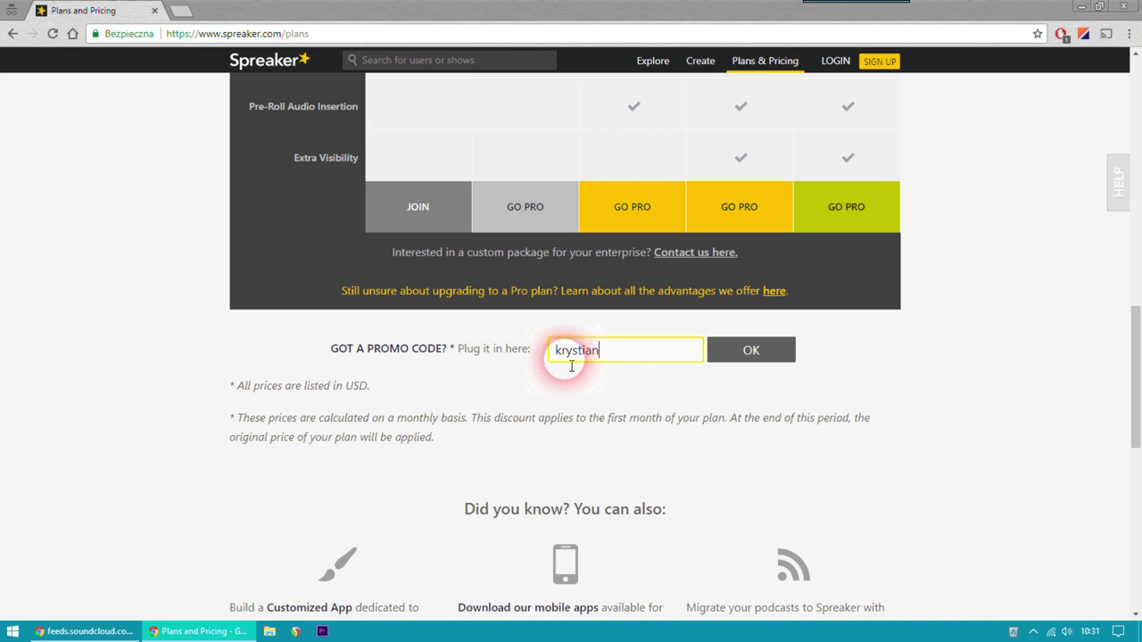
left_click(740, 353)
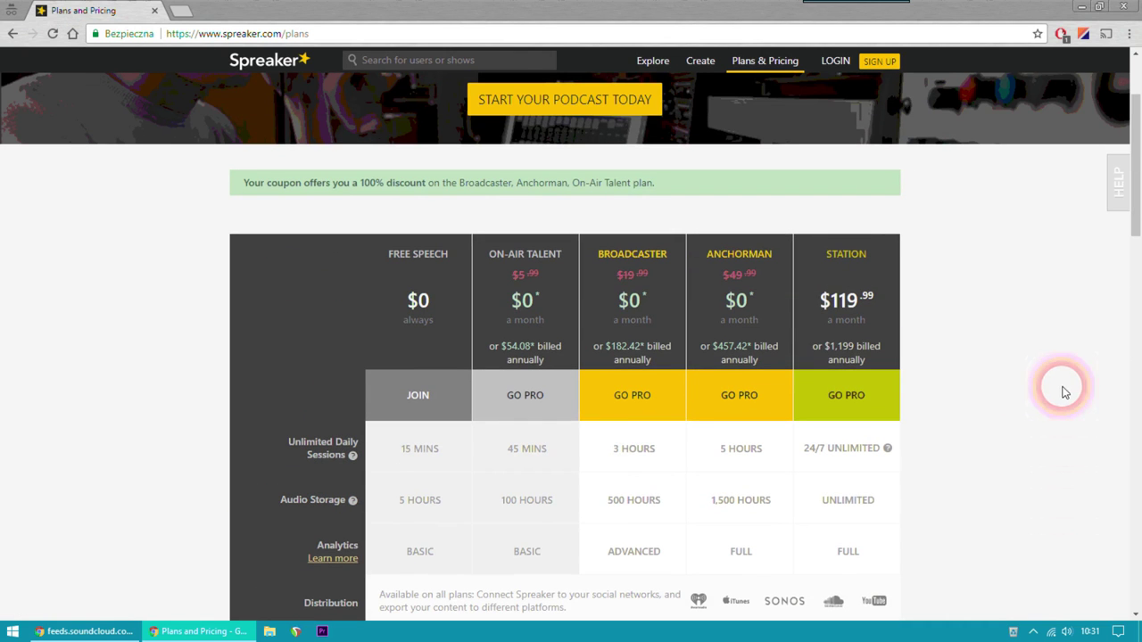
left_click(627, 398)
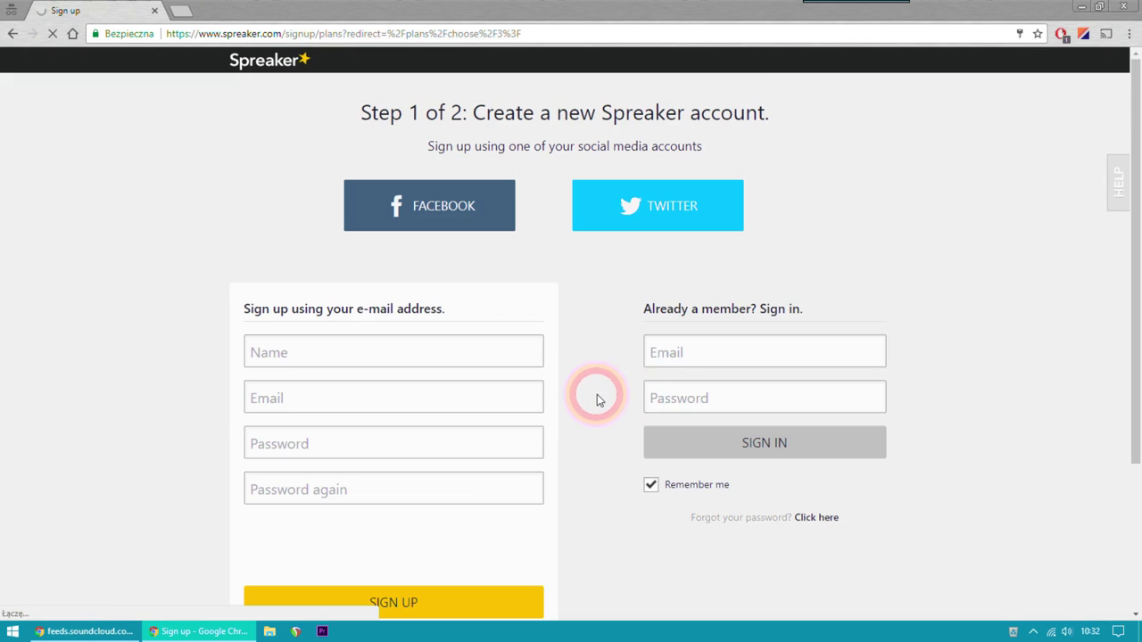
scroll(588, 404, "down", 2)
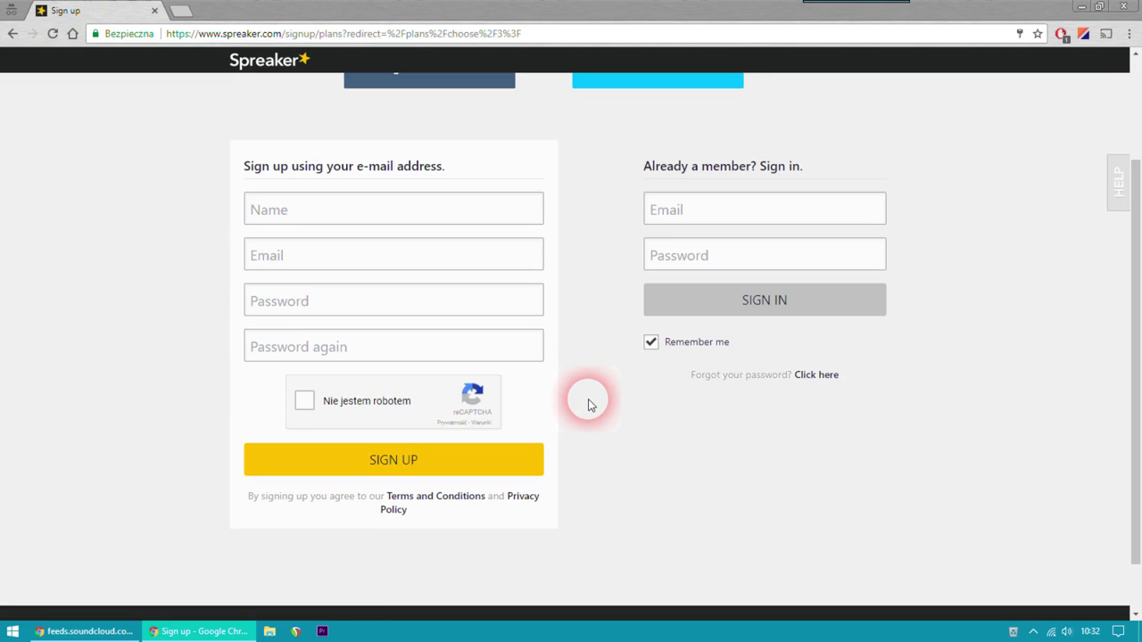
scroll(588, 405, "up", 1)
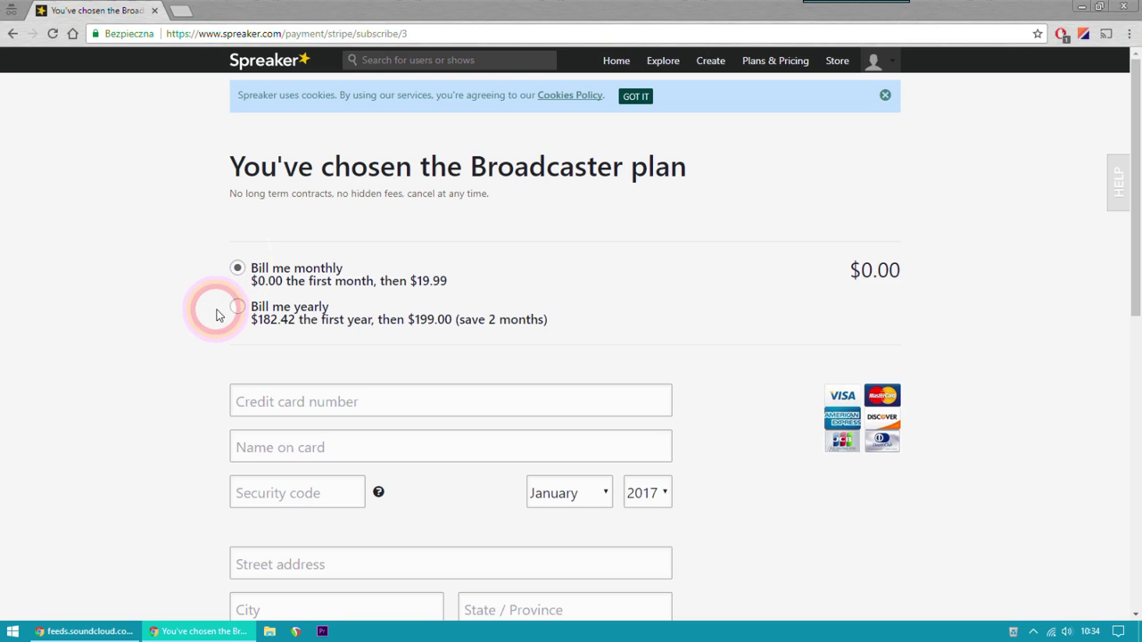
Submit the $0.00 Broadcaster checkout with SUBSCRIBE
scroll(132, 388, "down", 1)
scroll(131, 388, "down", 5)
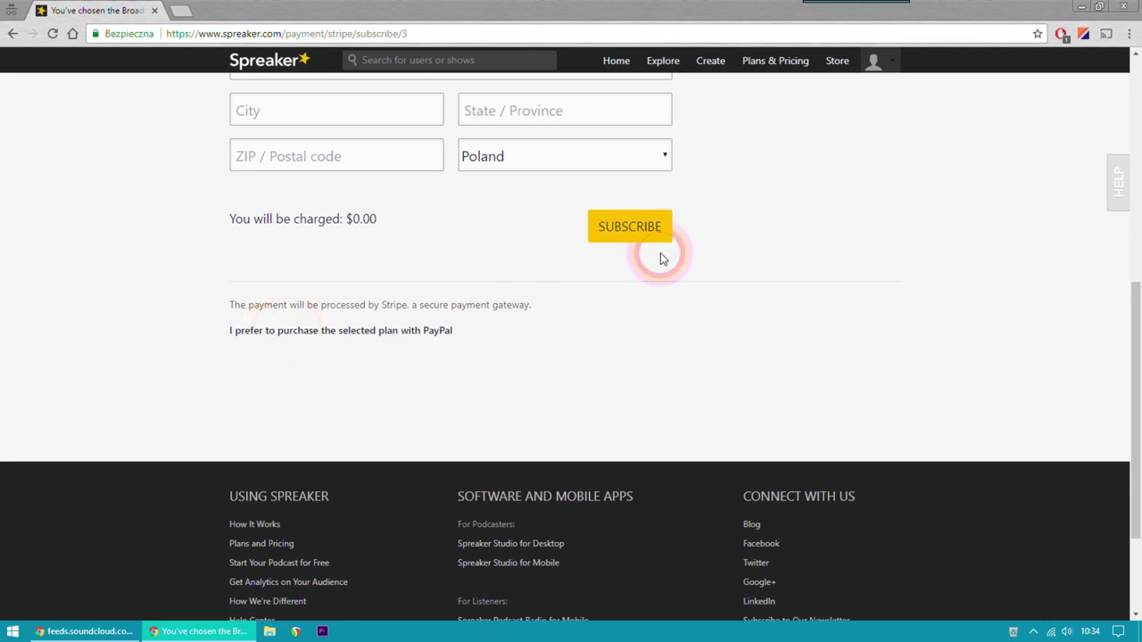
left_click(641, 229)
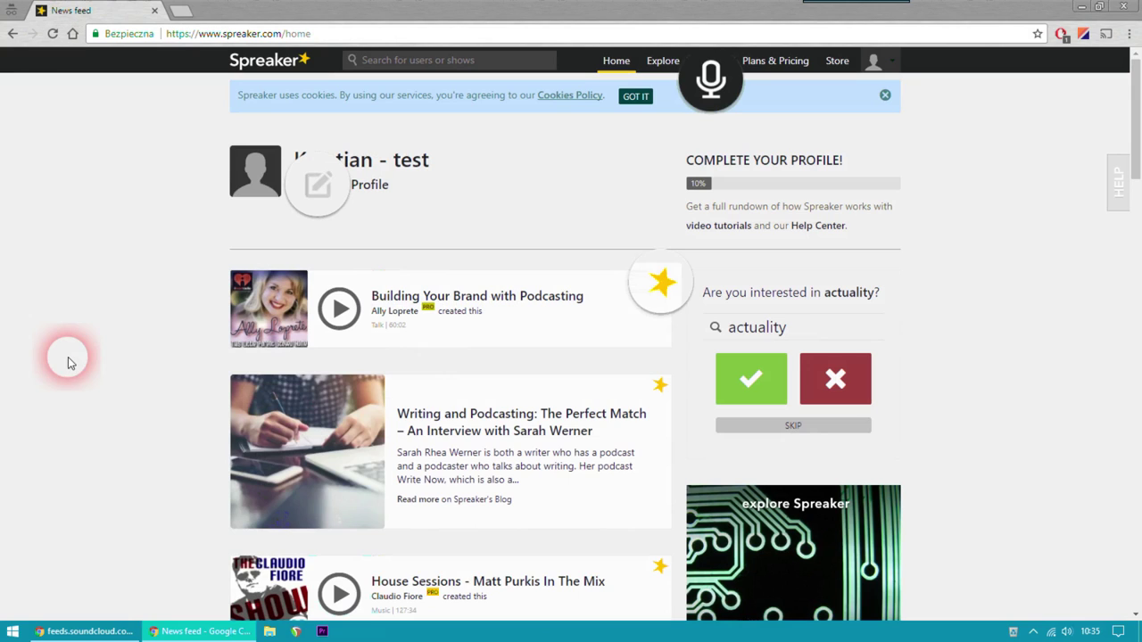
From the account menu, reach the dashboard's Import from RSS page
left_click(886, 62)
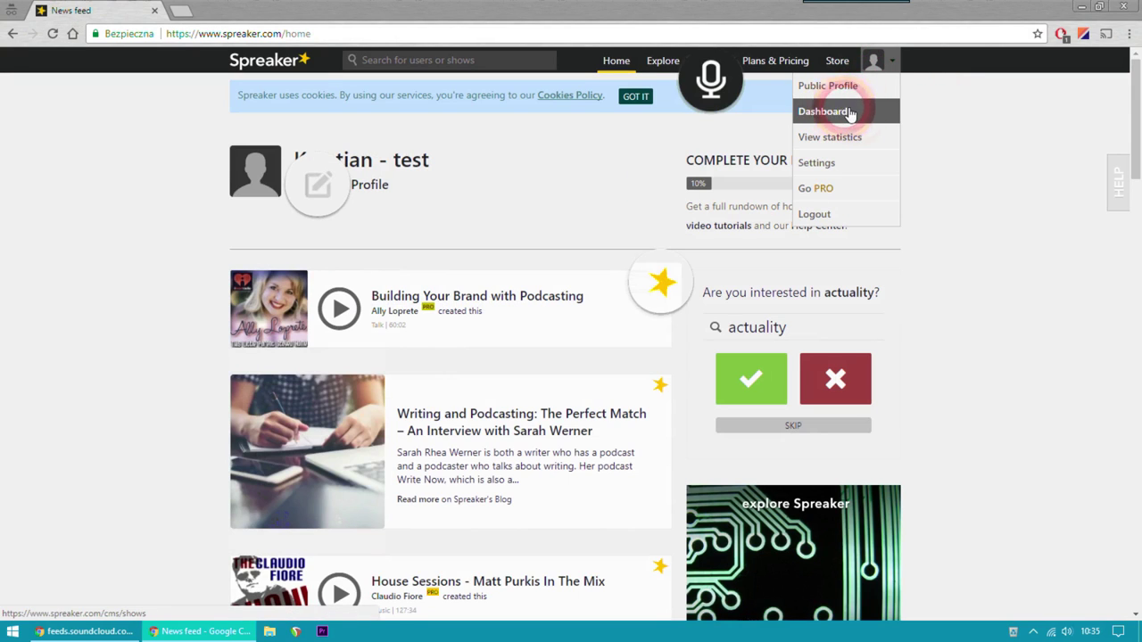
left_click(882, 96)
left_click(886, 61)
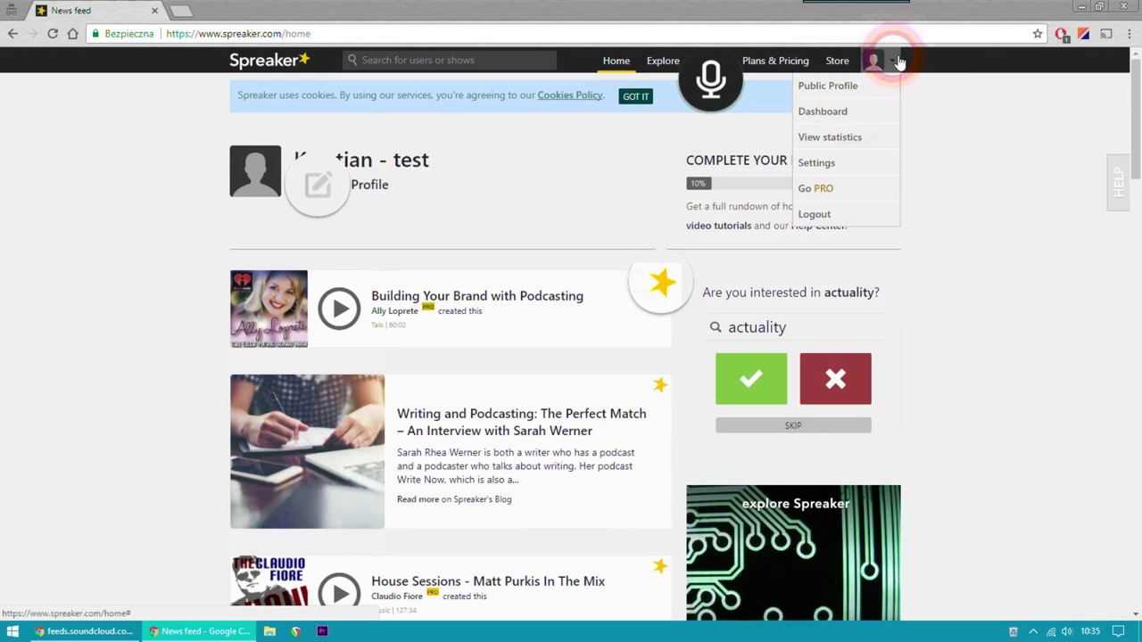
left_click(854, 111)
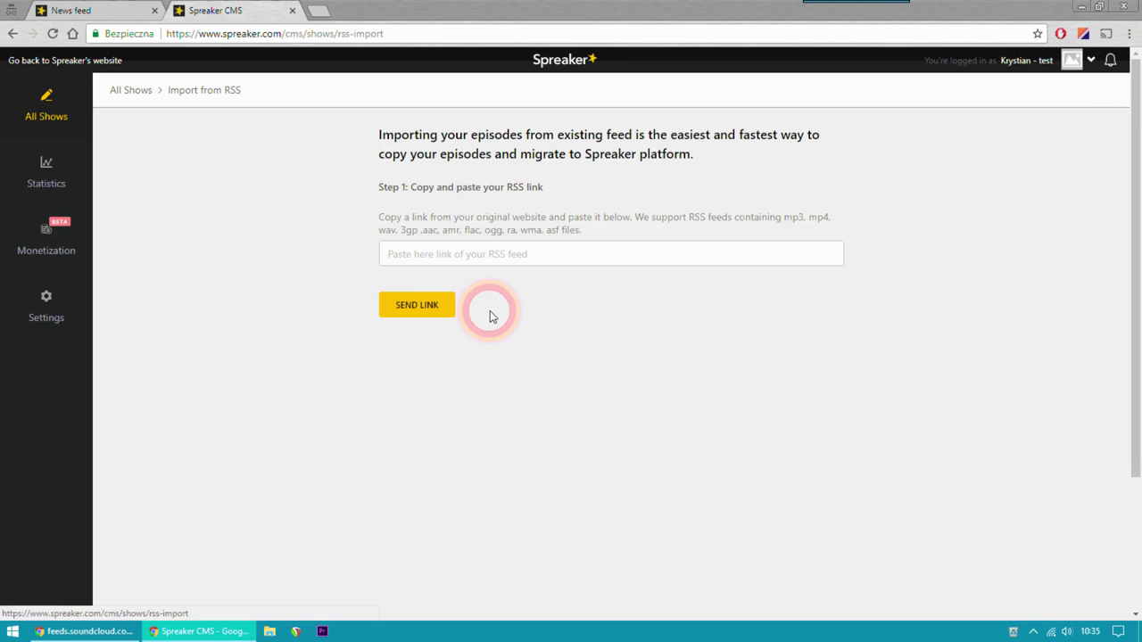
Open SoundCloud's Content settings, where the account's RSS feed address is shown
left_click(502, 255)
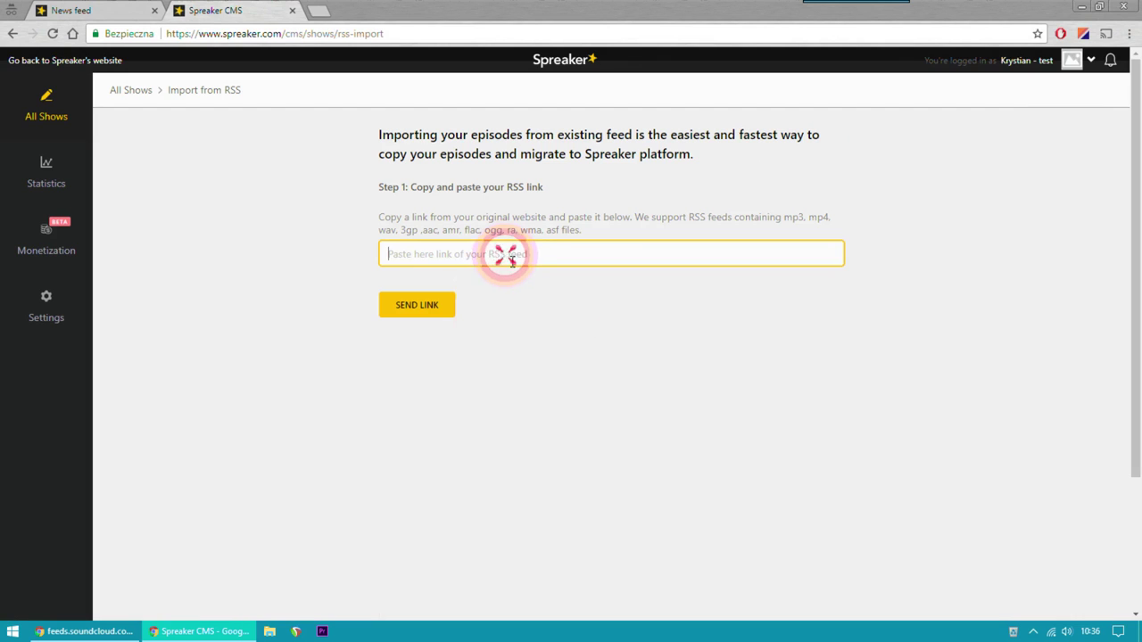
left_click(72, 635)
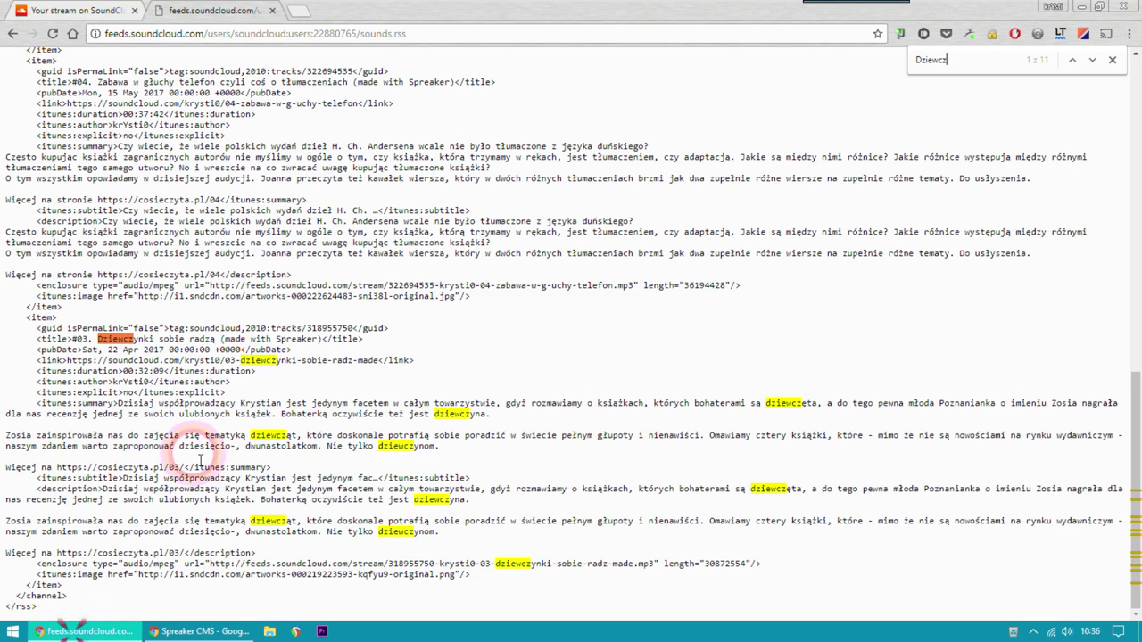
left_click(67, 10)
scroll(281, 205, "up", 3)
left_click(991, 64)
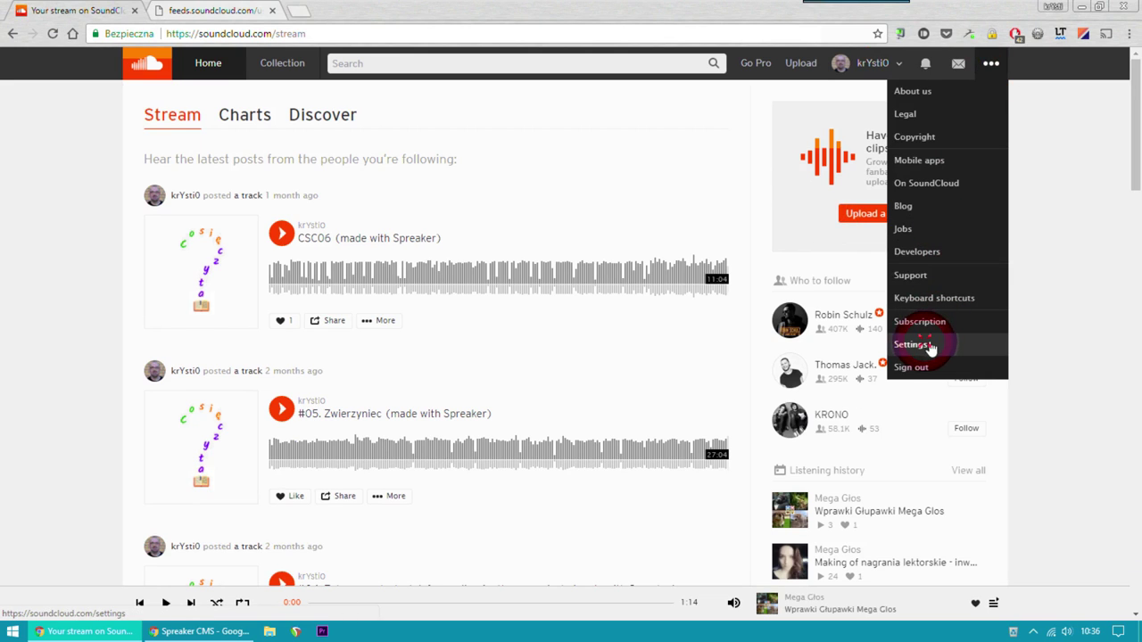
left_click(929, 346)
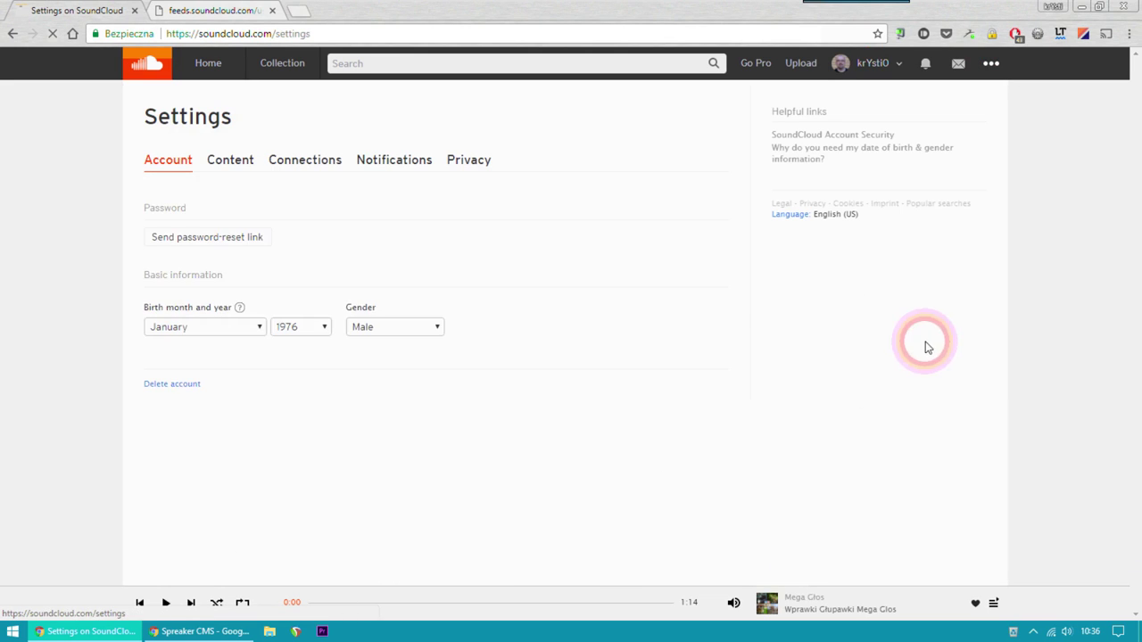
left_click(232, 163)
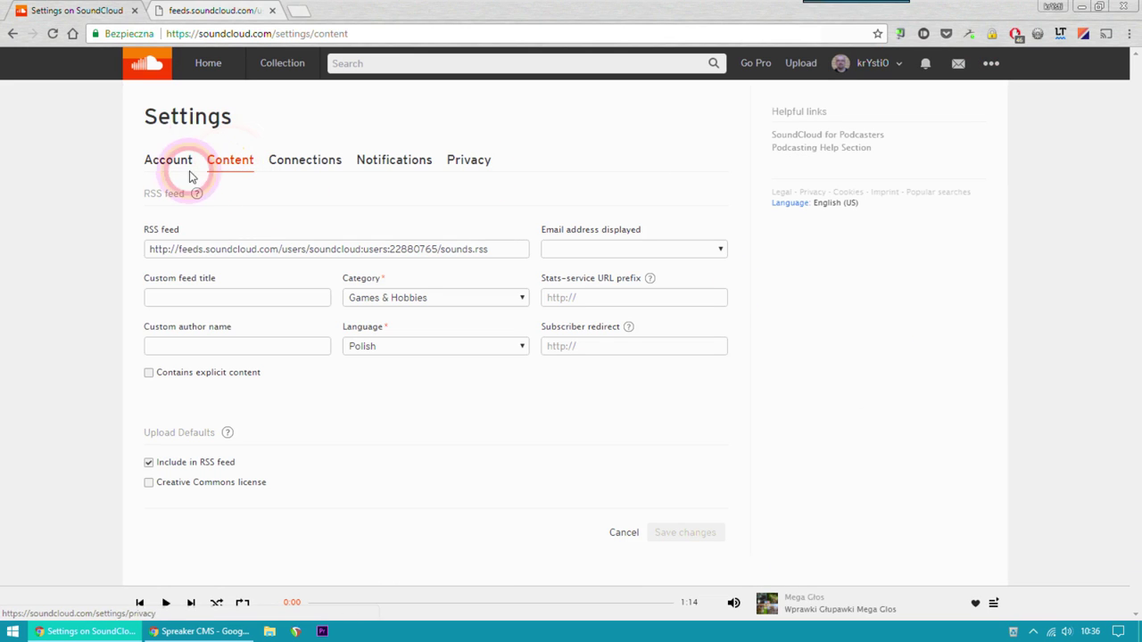
Select the SoundCloud RSS feed address and return to Spreaker's RSS link field
left_click(224, 249)
key("ctrl+c")
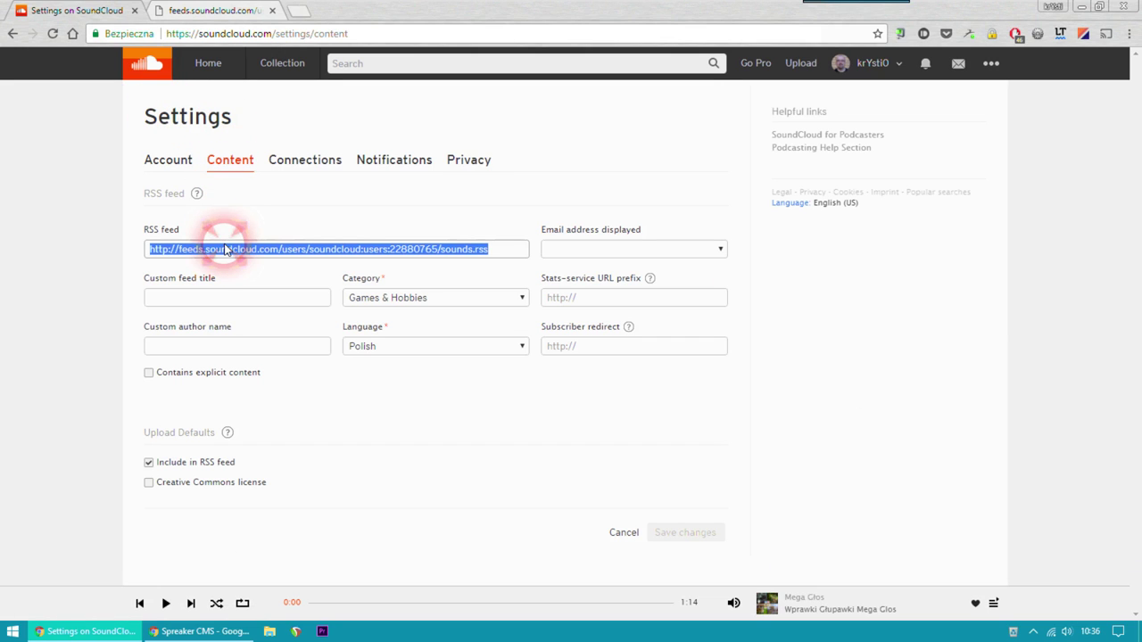
left_click(215, 630)
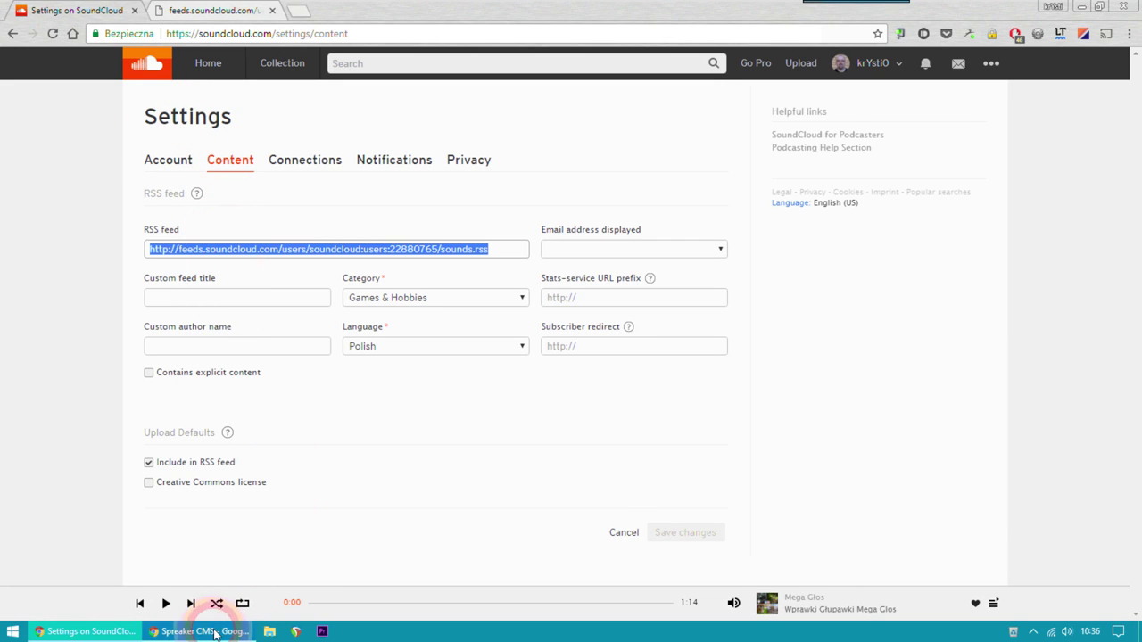
left_click(437, 279)
Paste the SoundCloud feed, send the link and import it as a new show
key("ctrl+v")
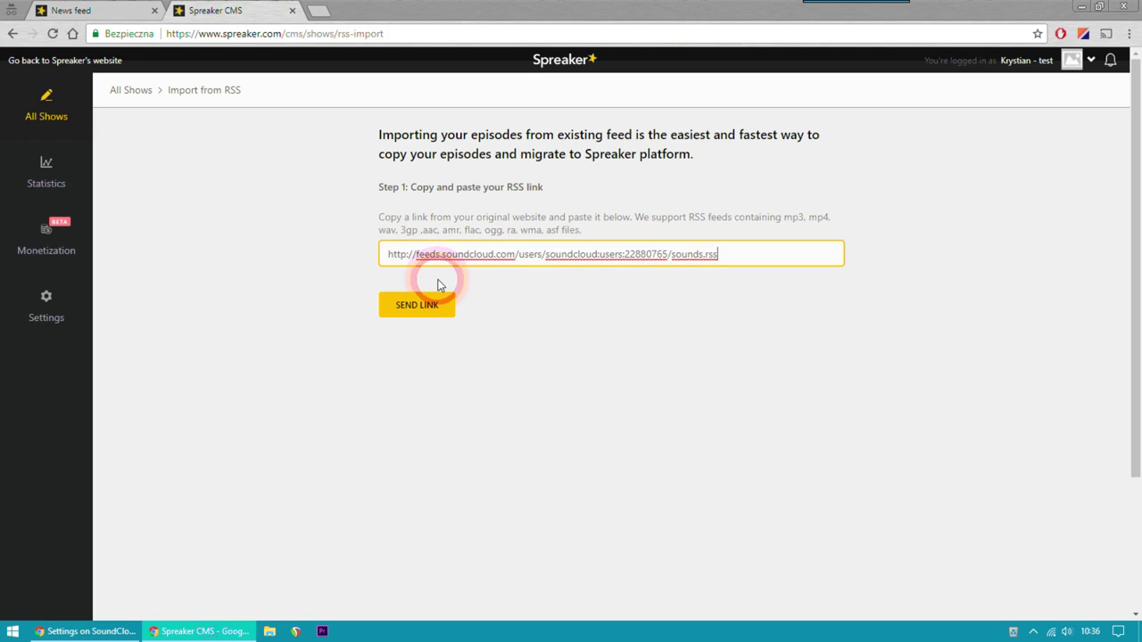
left_click(426, 310)
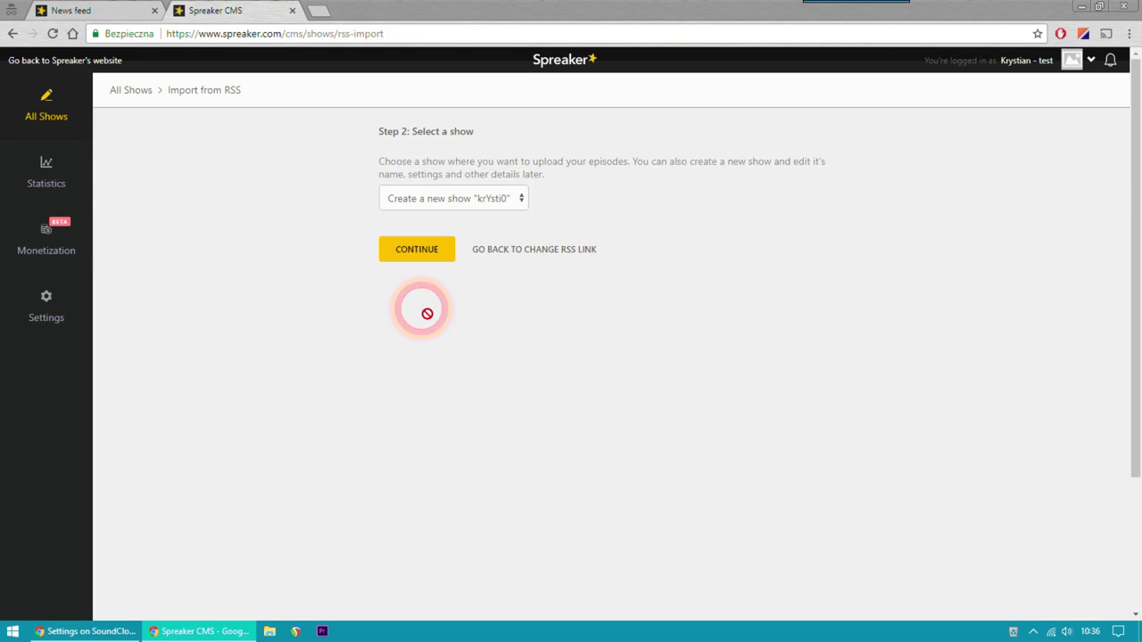
left_click(507, 201)
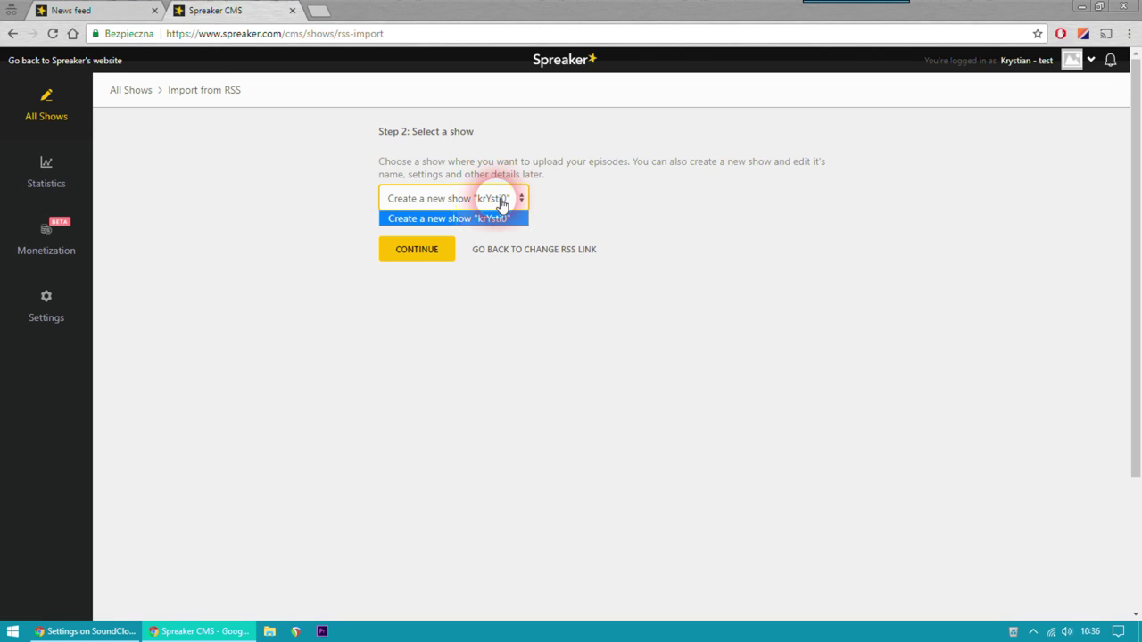
left_click(286, 273)
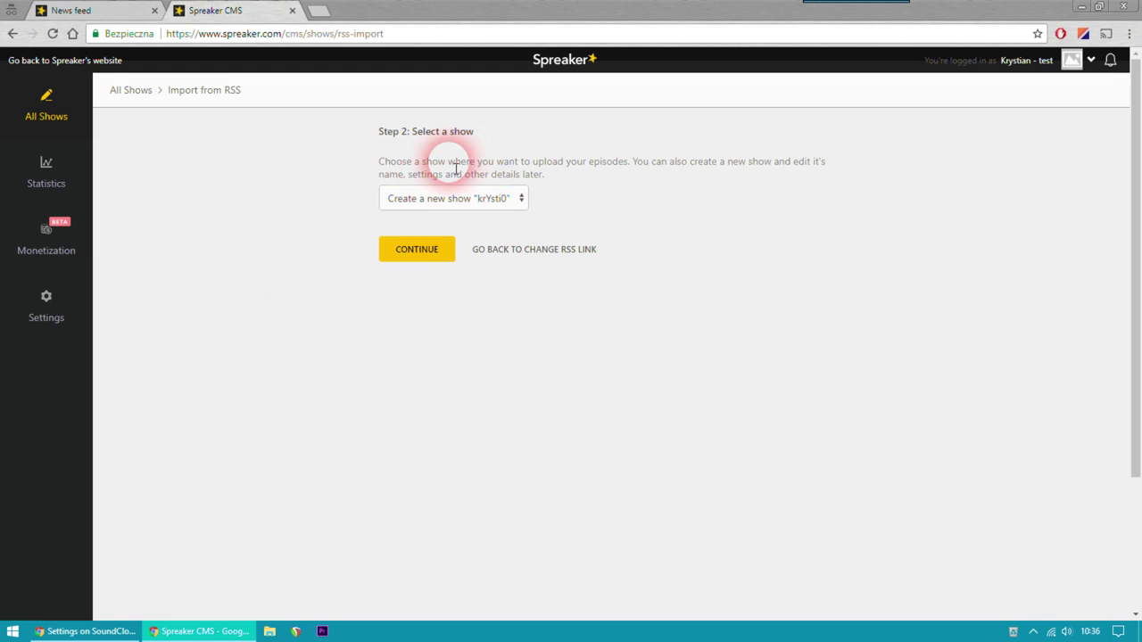
left_click(415, 249)
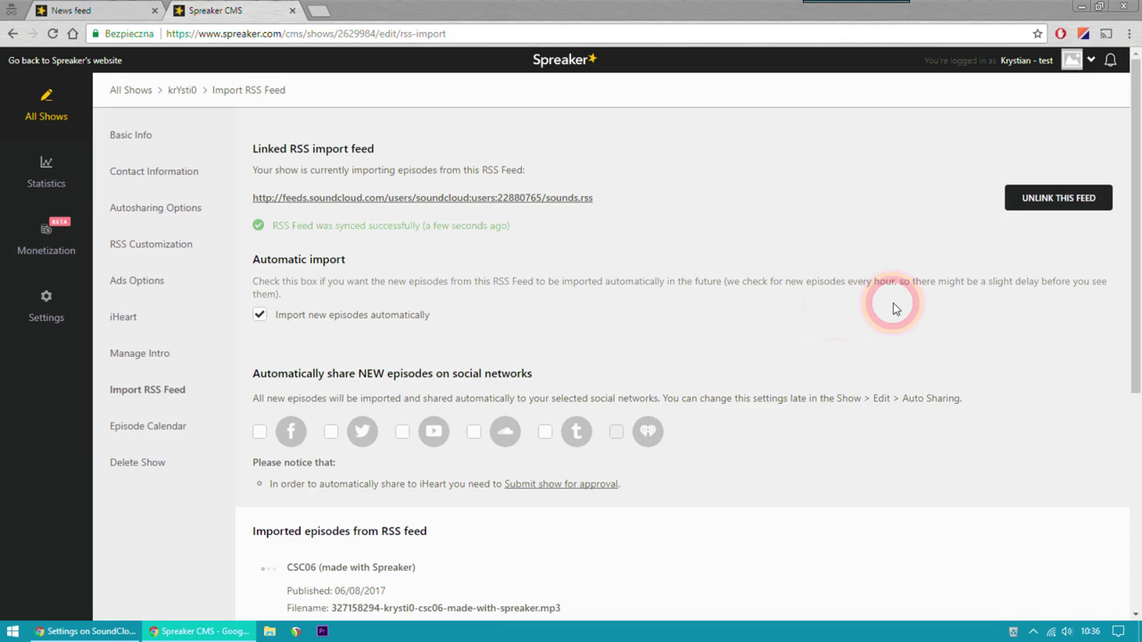
scroll(895, 308, "down", 5)
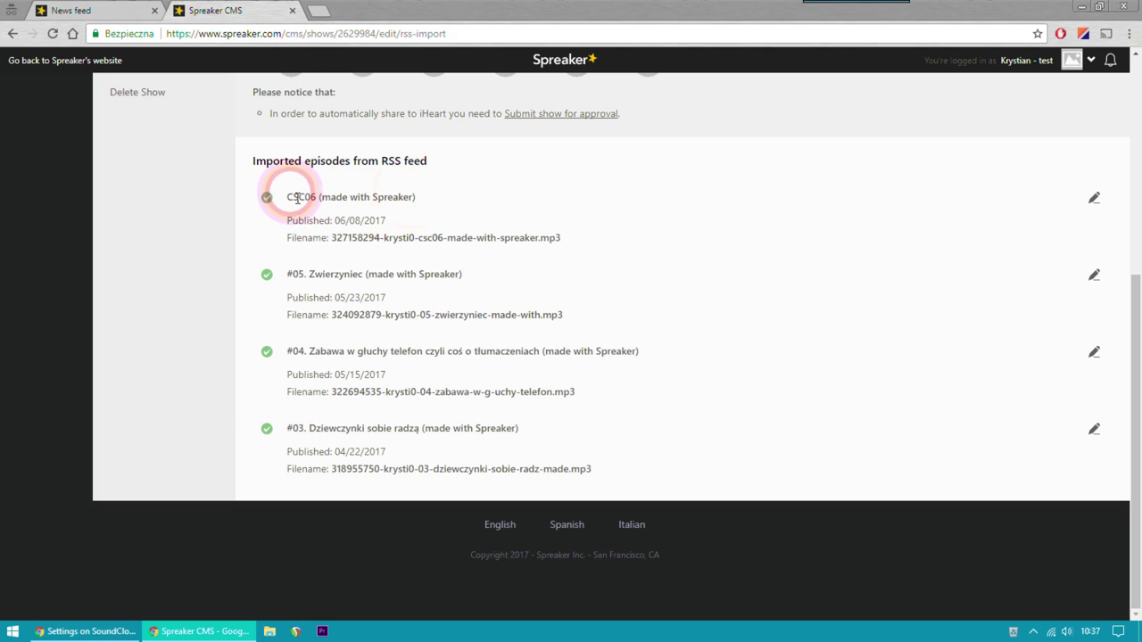
left_click_drag(294, 202, 441, 201)
left_click(439, 200)
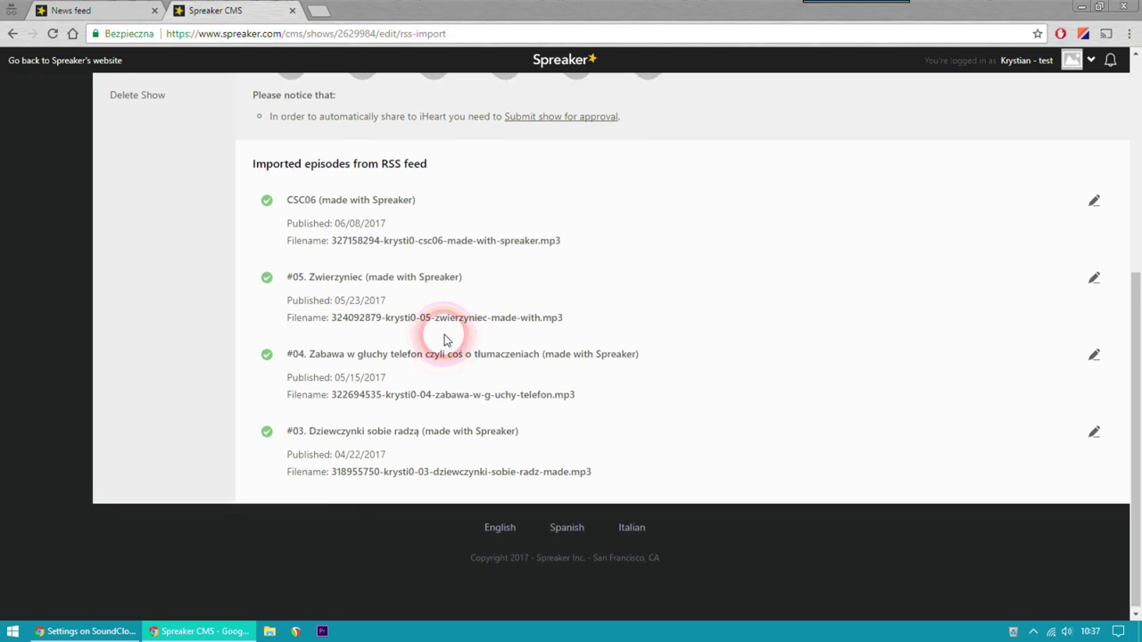
scroll(444, 337, "up", 4)
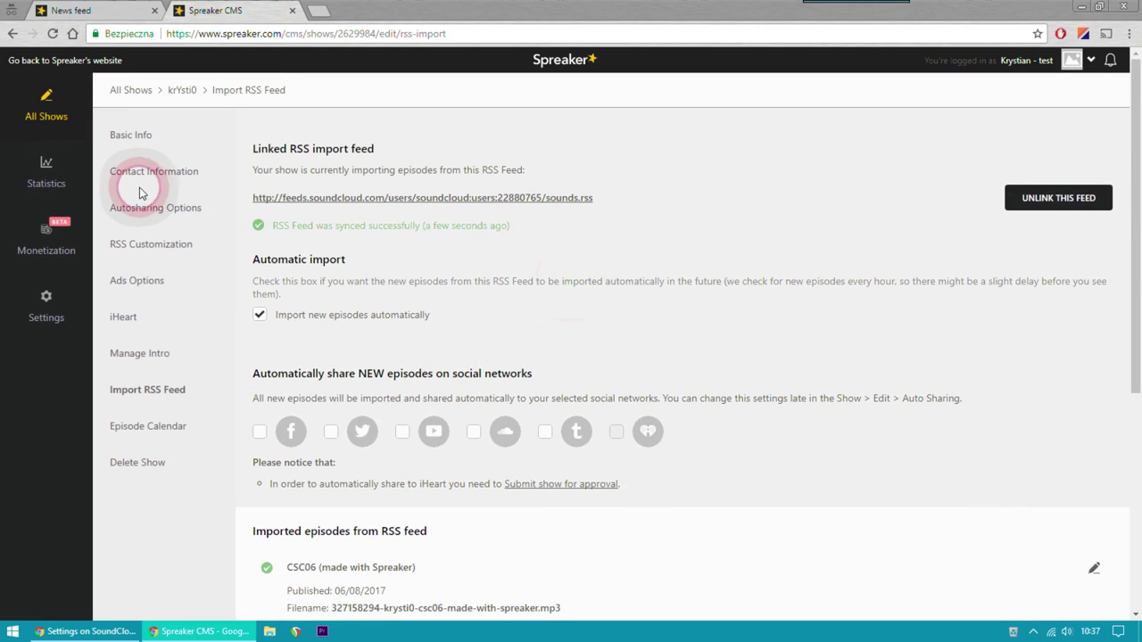
In Basic Info, replace the show title krYsti0 with 'Podcast testowy'
left_click(136, 138)
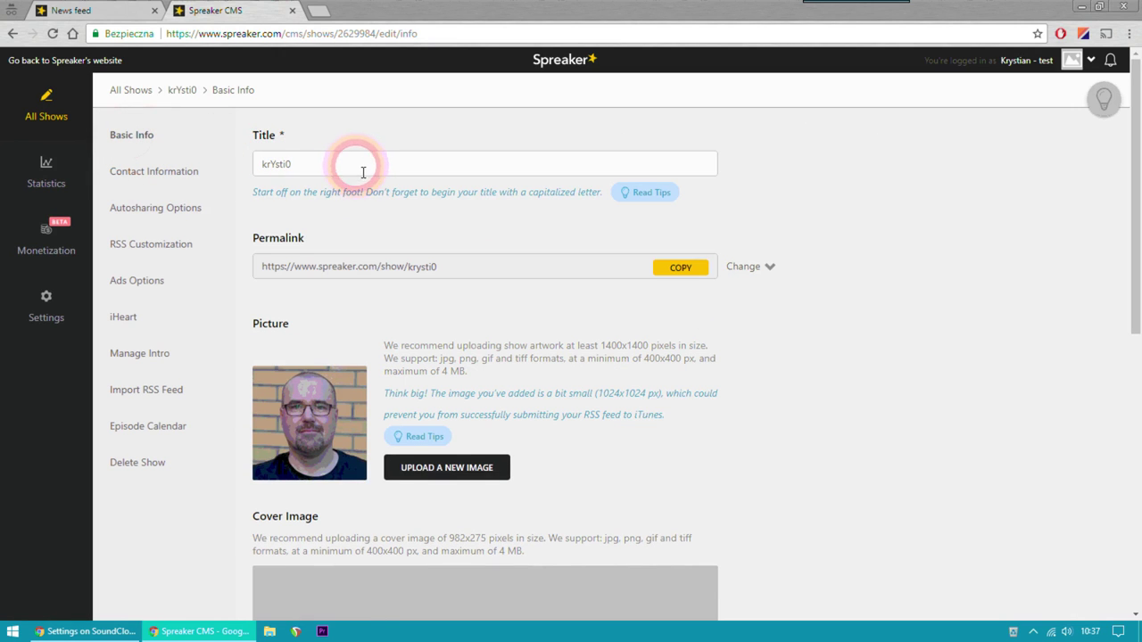
scroll(867, 355, "down", 4)
scroll(870, 356, "down", 3)
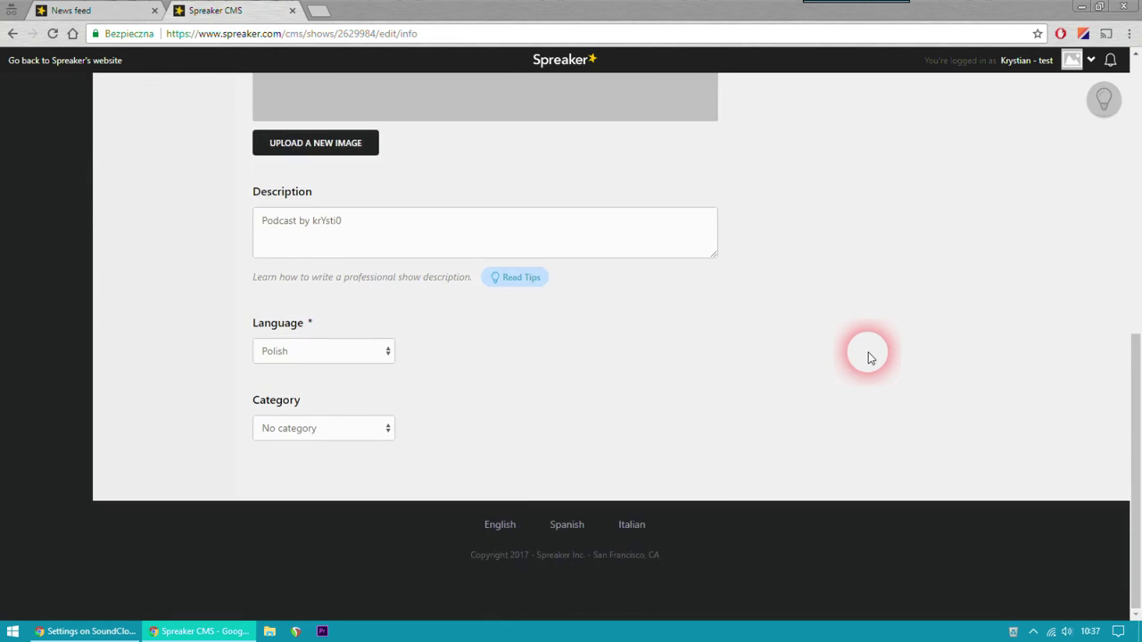
scroll(870, 356, "up", 7)
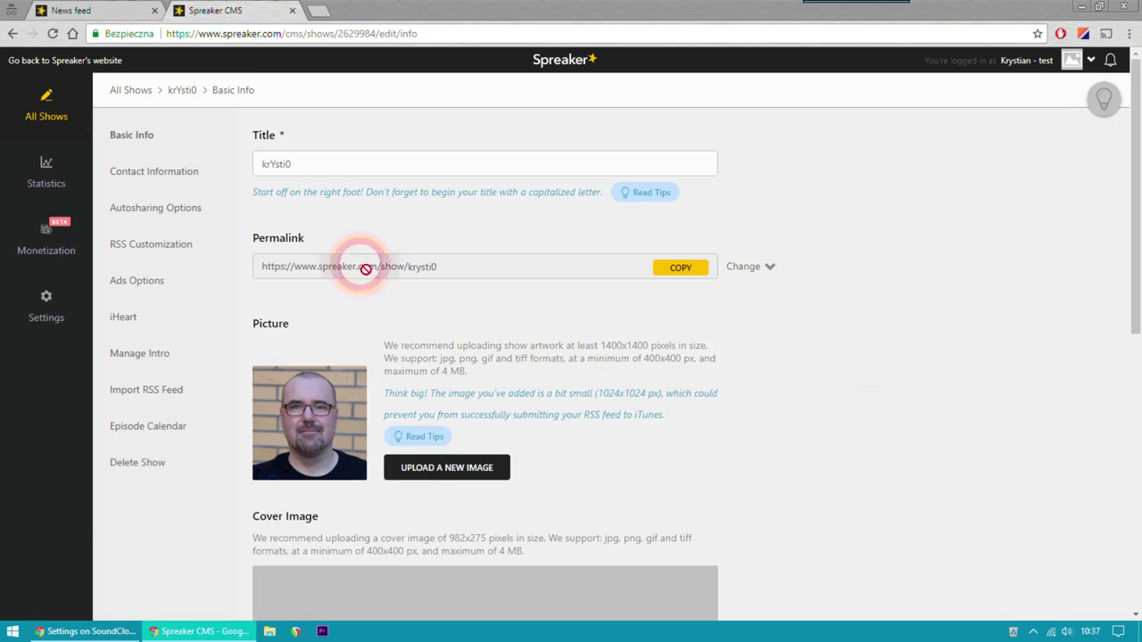
double_click(379, 165)
type("Podcast testowy")
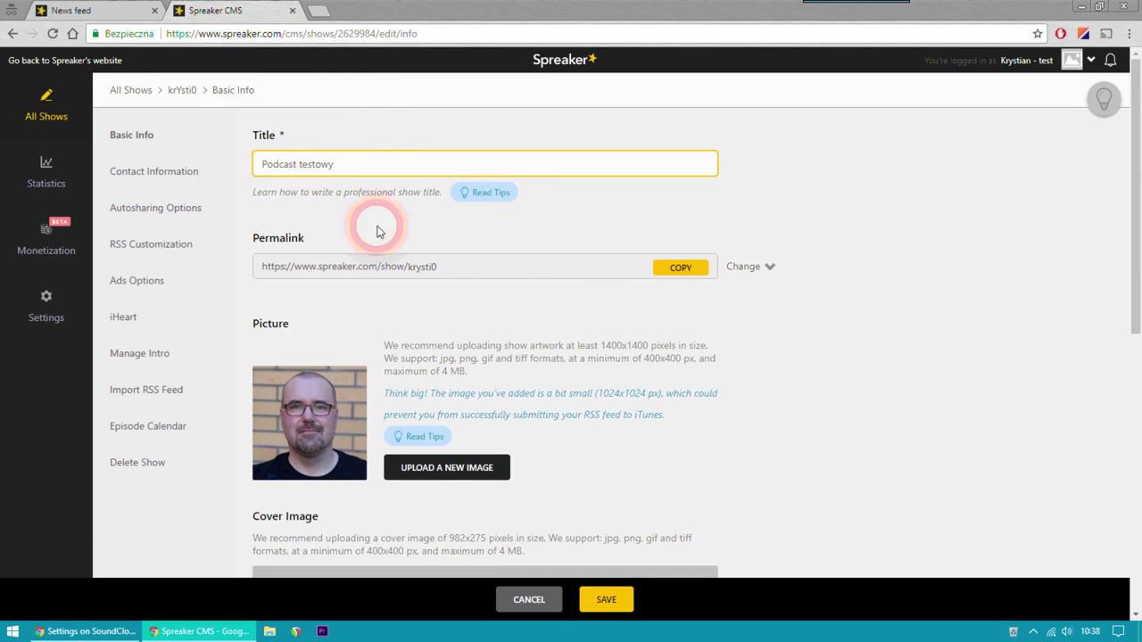
scroll(872, 349, "down", 3)
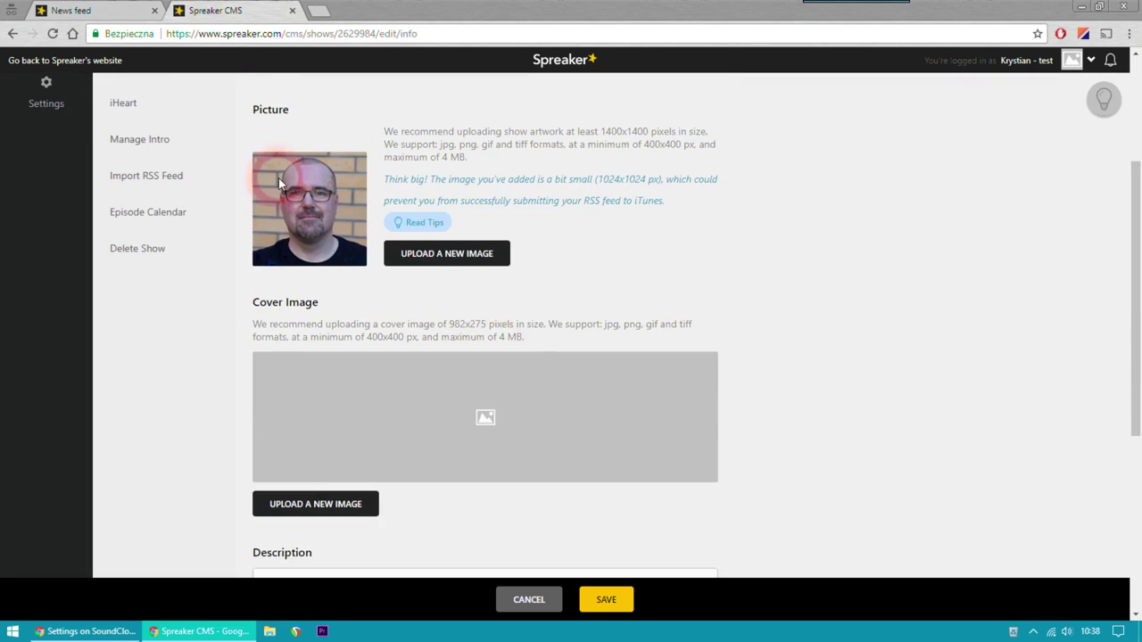
left_click(446, 254)
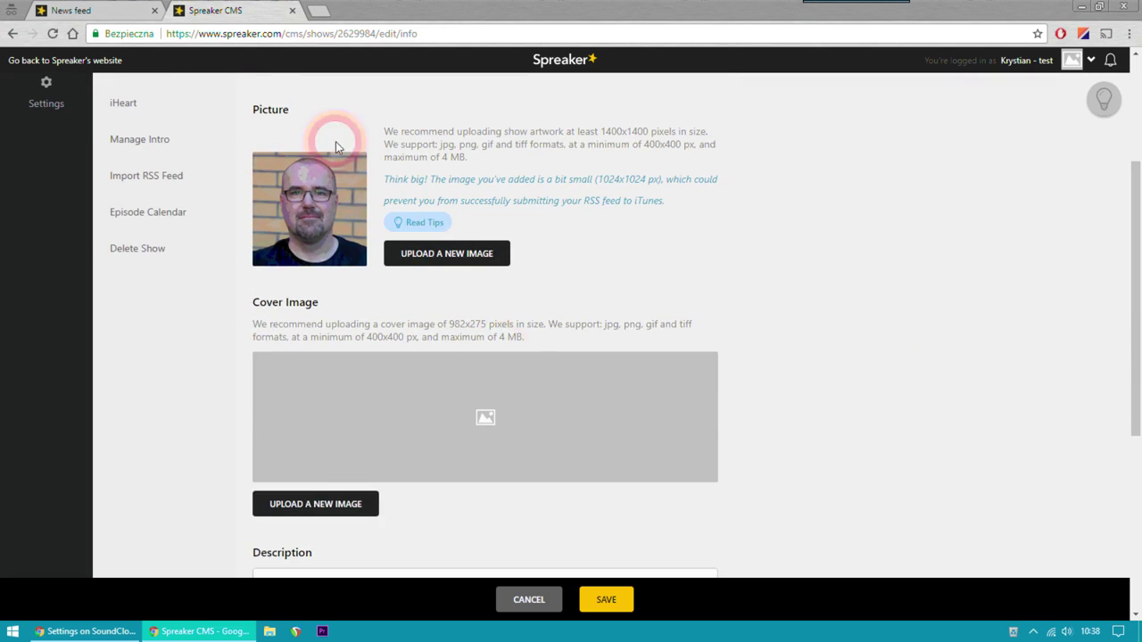
View the SoundCloud profile page, then return to the Spreaker show's picture settings
left_click(77, 628)
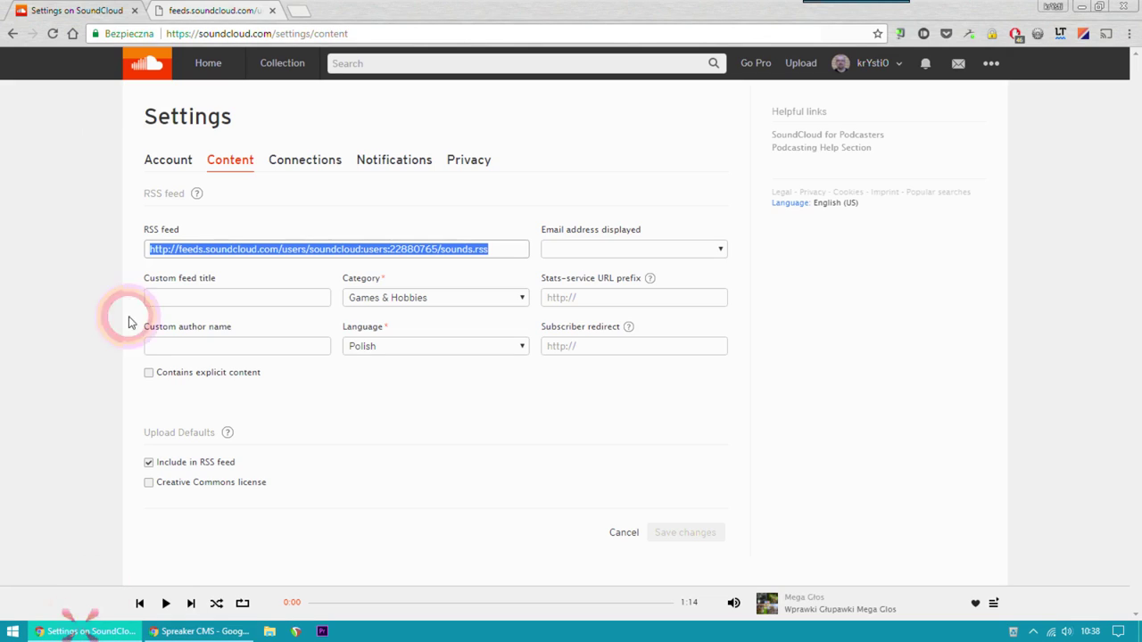
left_click(147, 71)
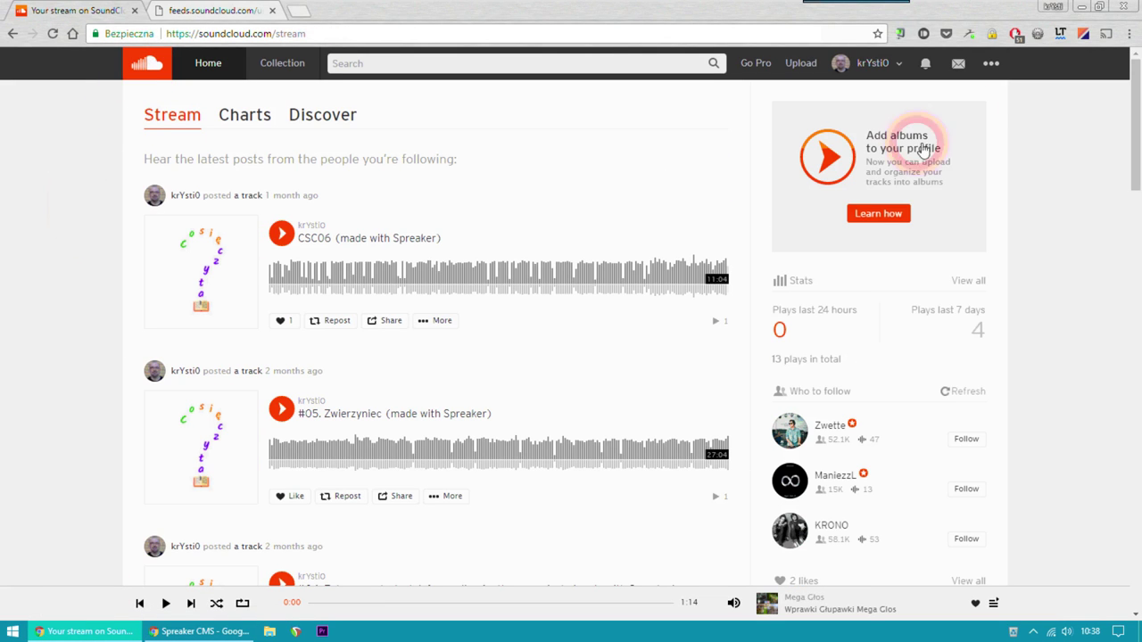
left_click(886, 64)
left_click(862, 90)
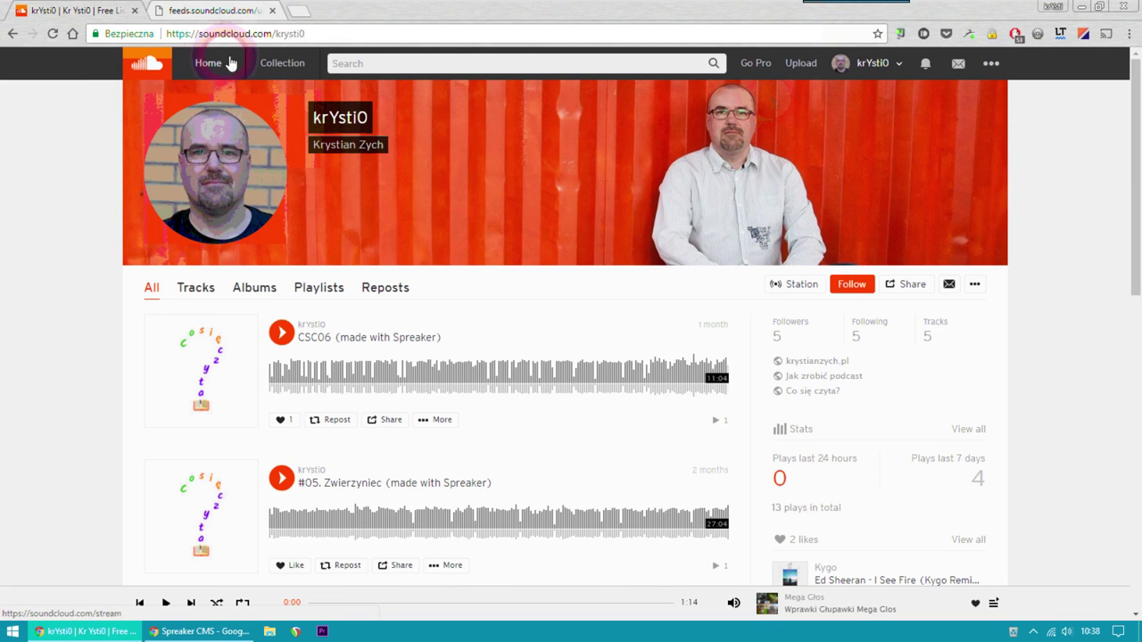
left_click(198, 631)
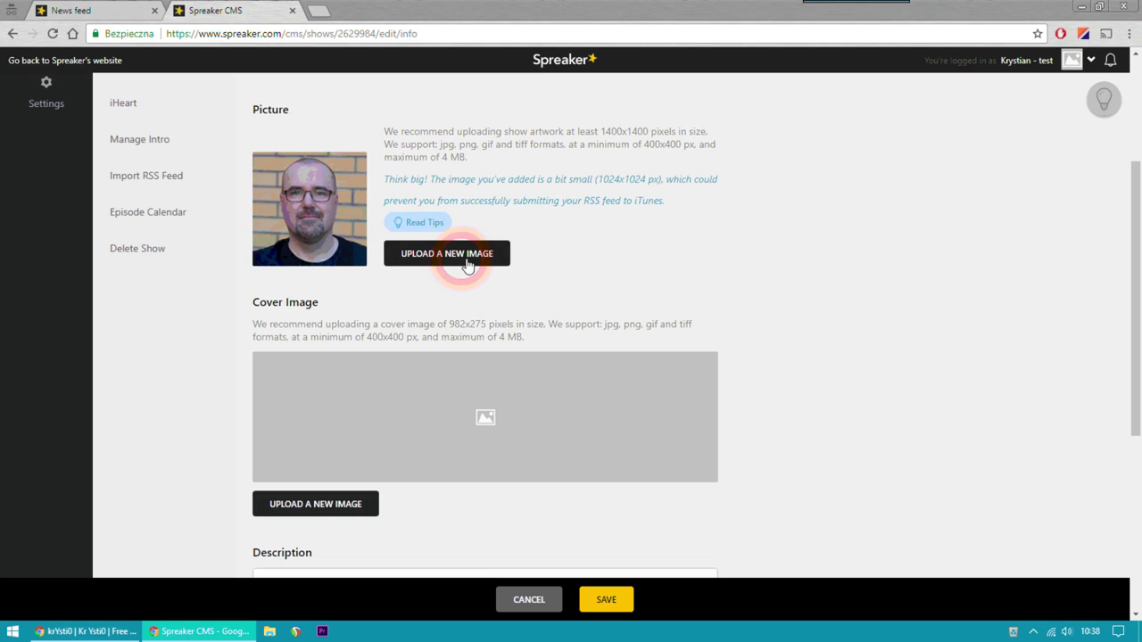
Select and then deselect the existing show description in Basic Info
scroll(775, 360, "down", 2)
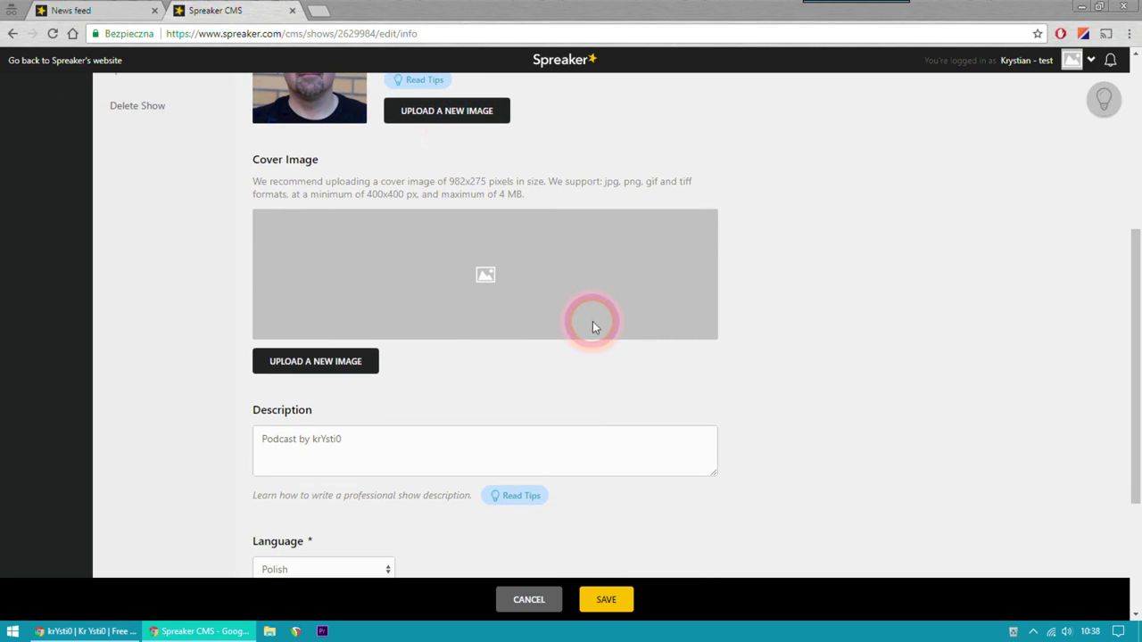
left_click(45, 630)
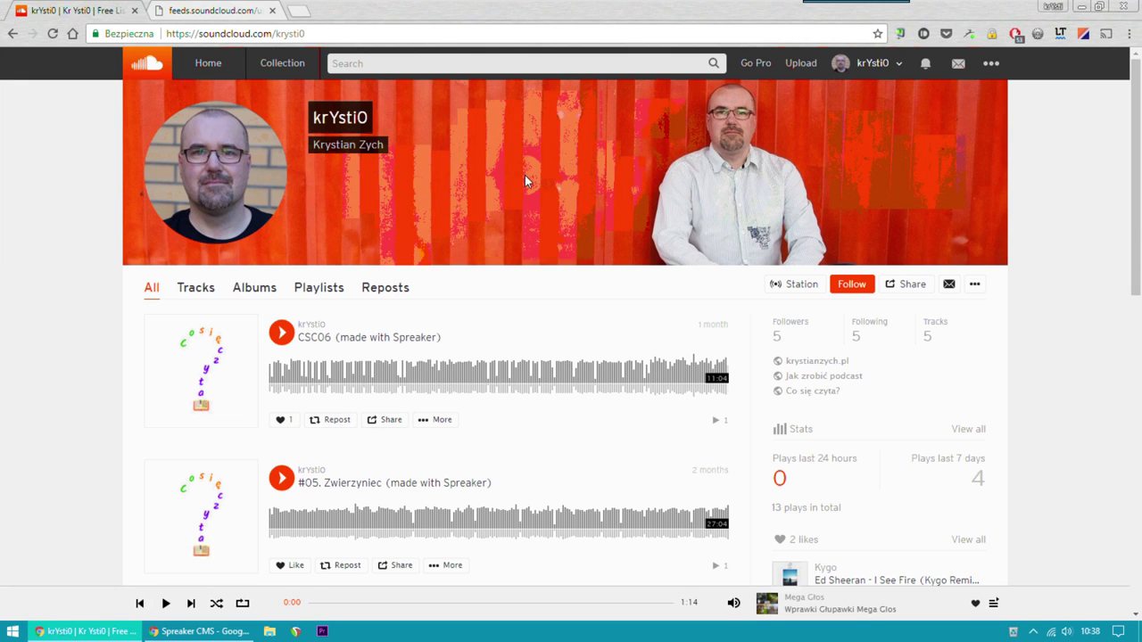
key("alt+Tab")
scroll(897, 401, "down", 2)
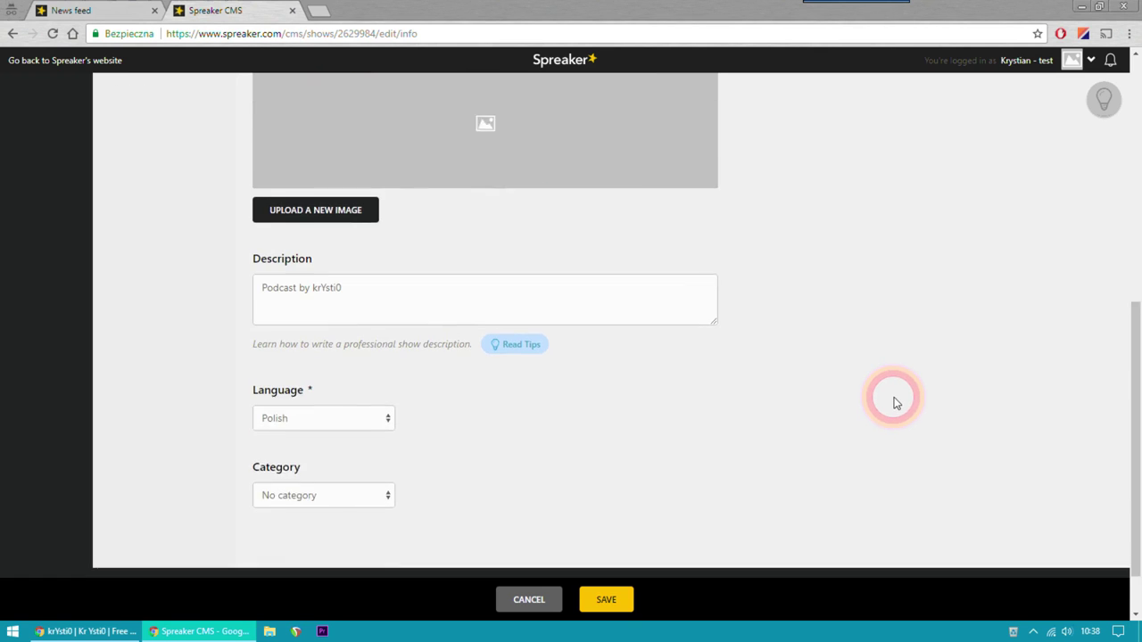
left_click(373, 229)
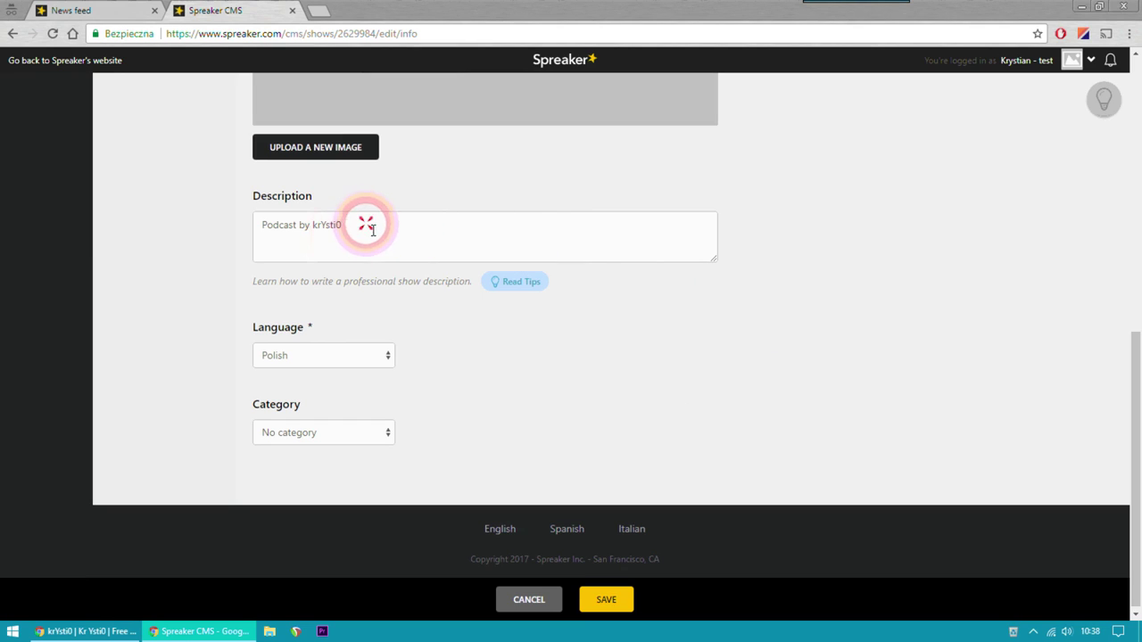
left_click_drag(373, 229, 229, 224)
left_click(520, 379)
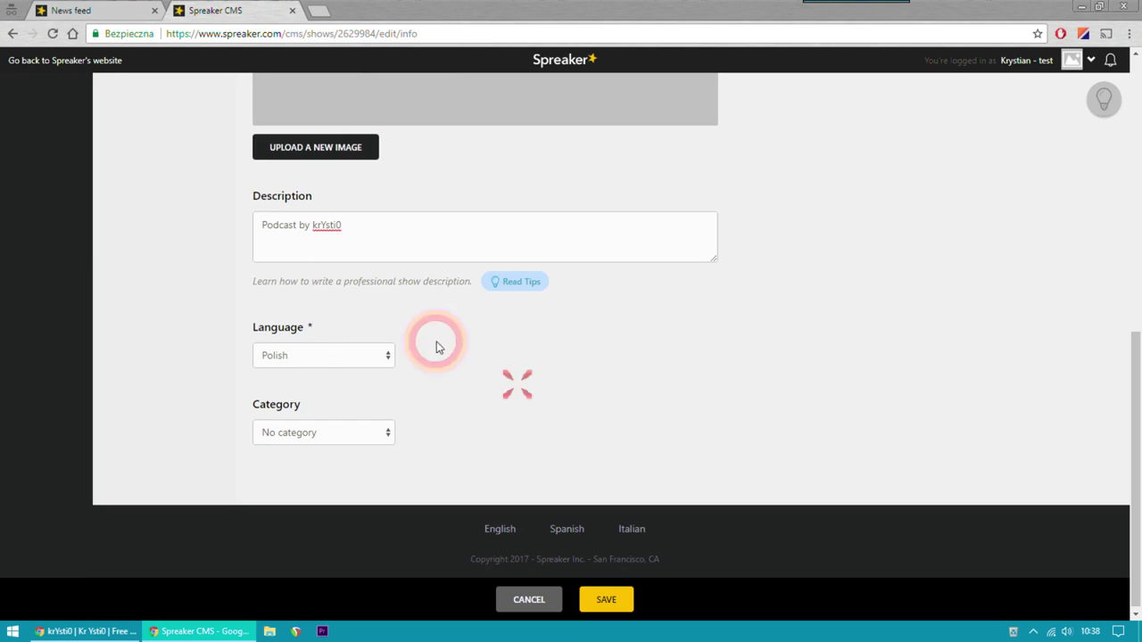
Set the show category to Video Games and save the basic info
left_click(348, 431)
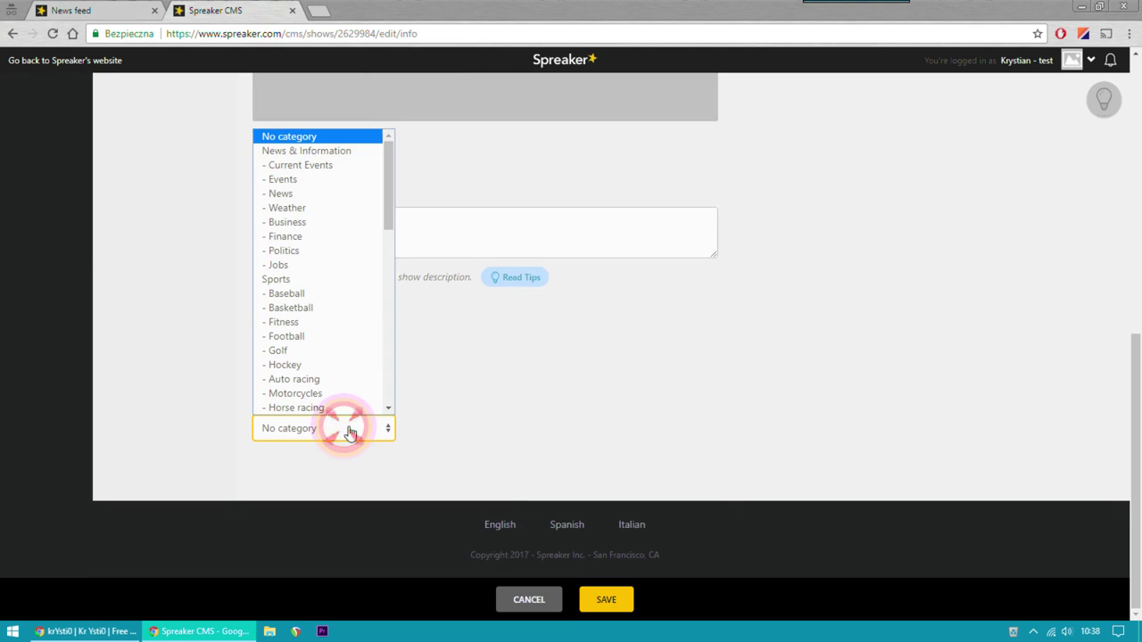
scroll(351, 326, "down", 10)
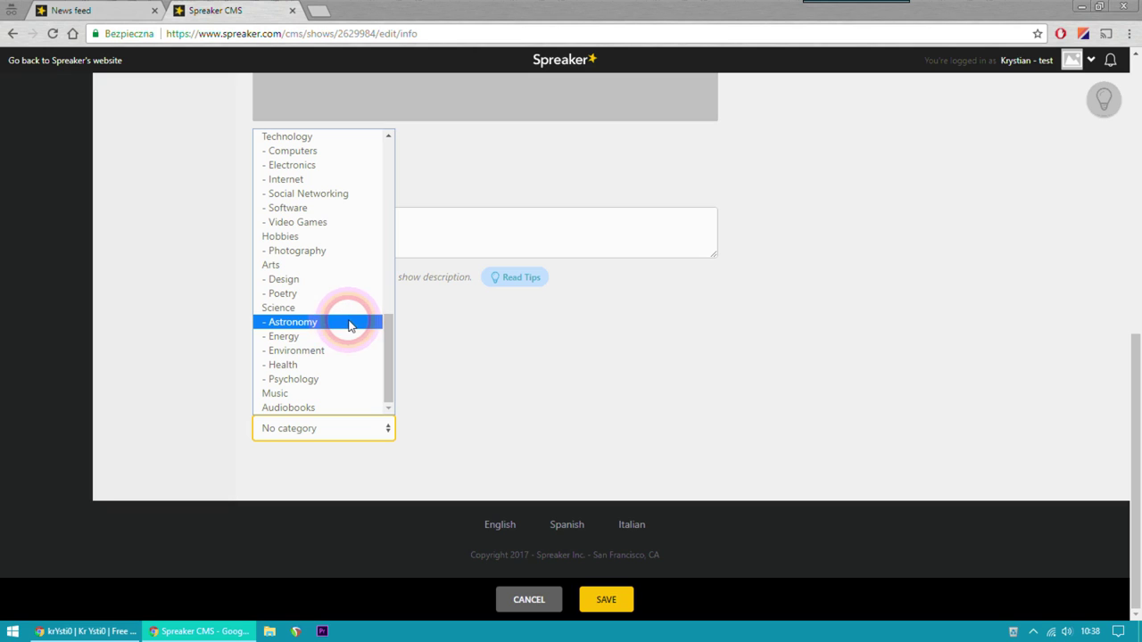
left_click(311, 222)
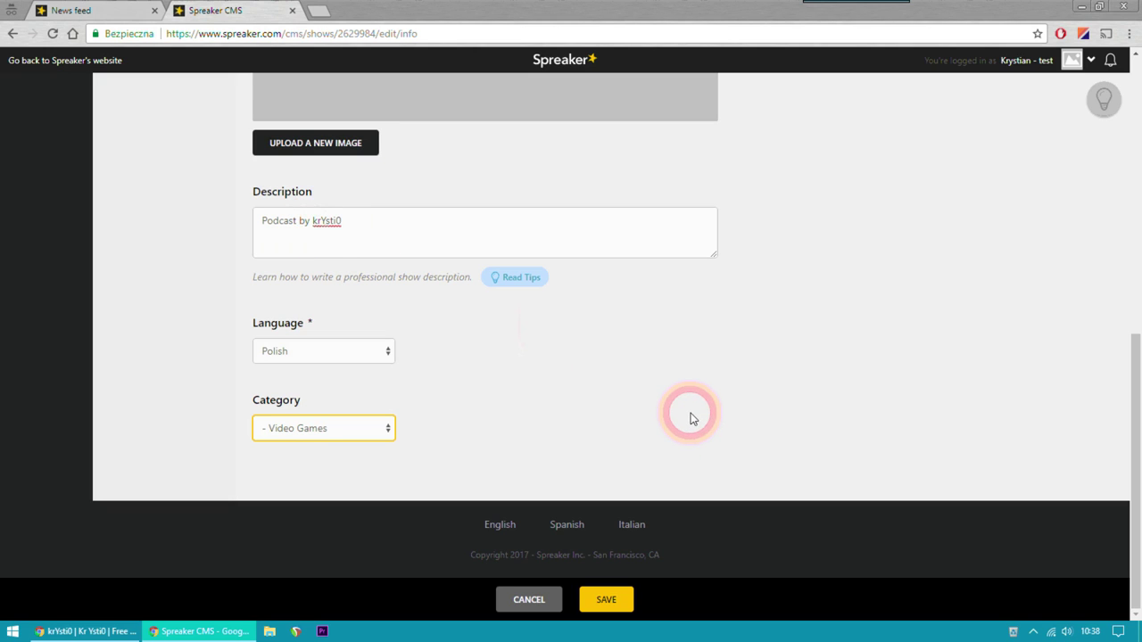
left_click(616, 600)
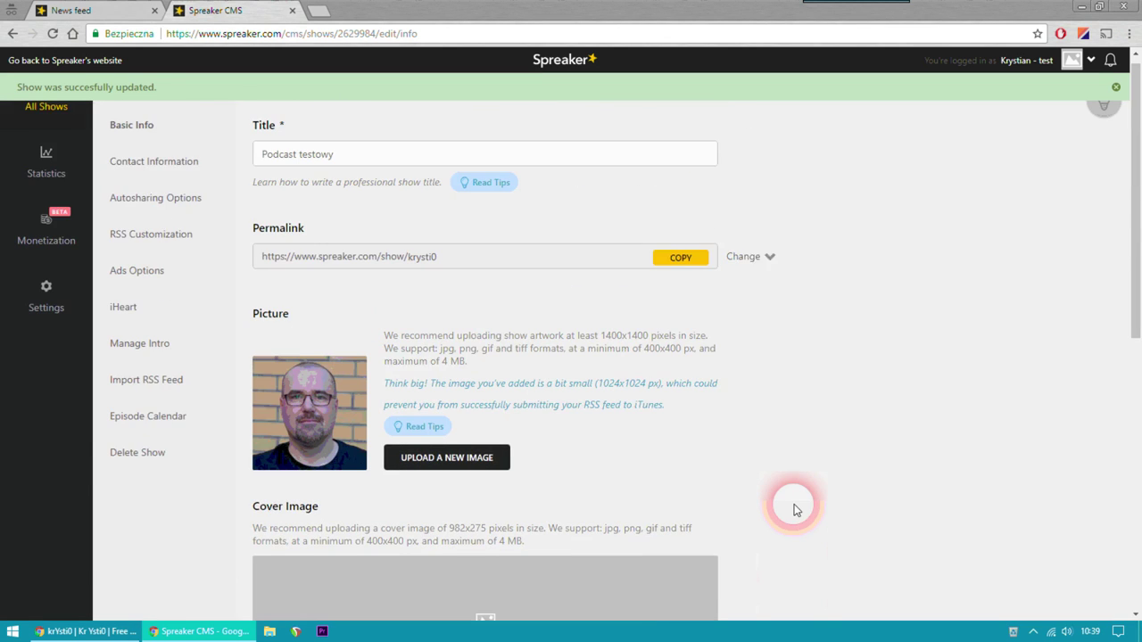
Open Contact Information and go through its empty Email, Website and iTunes fields
left_click(157, 180)
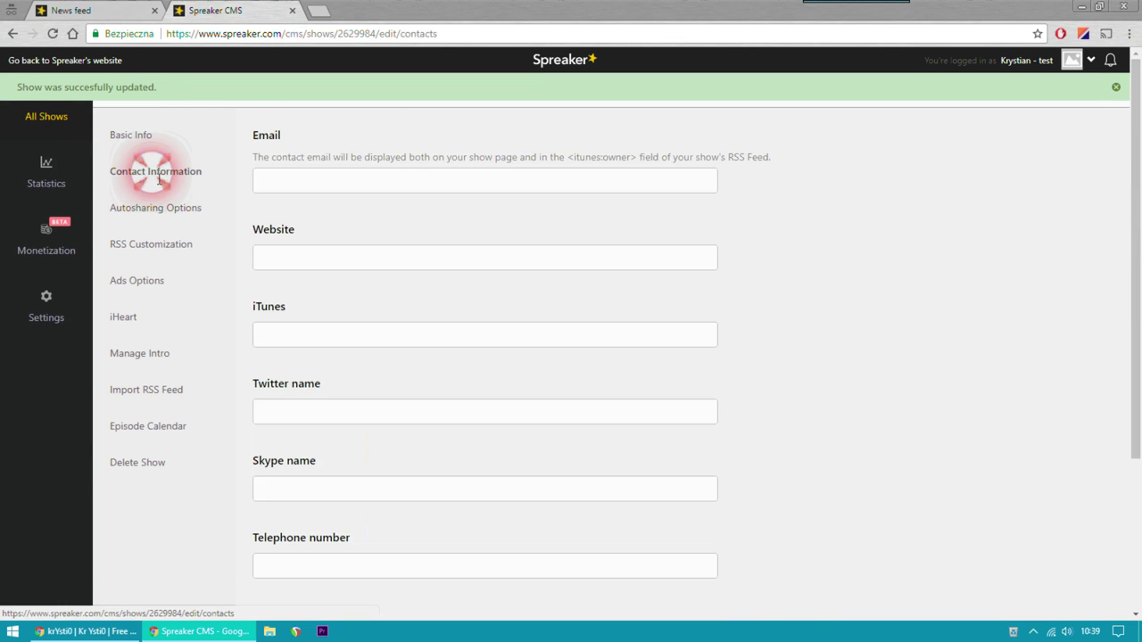
left_click(385, 188)
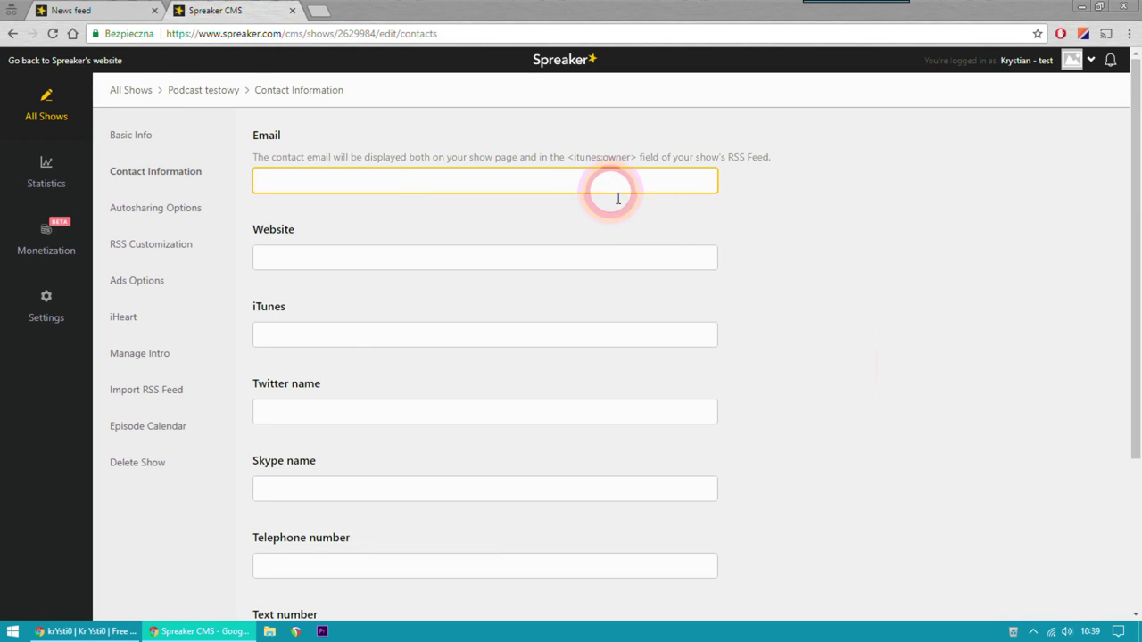
left_click(551, 261)
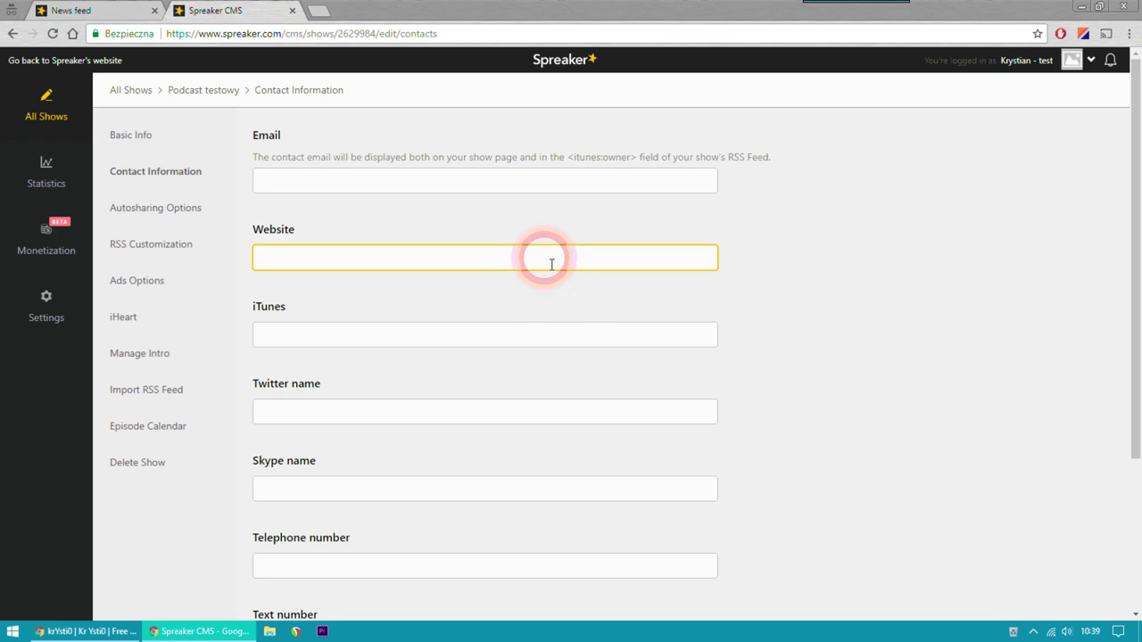
left_click(567, 335)
scroll(808, 417, "down", 1)
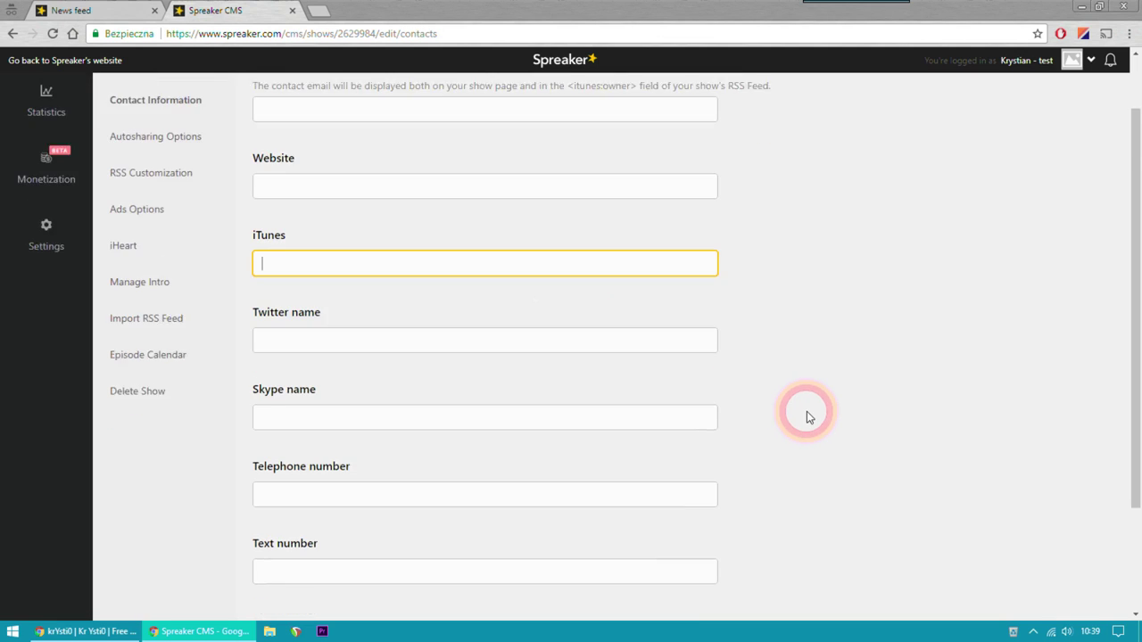
scroll(807, 417, "down", 1)
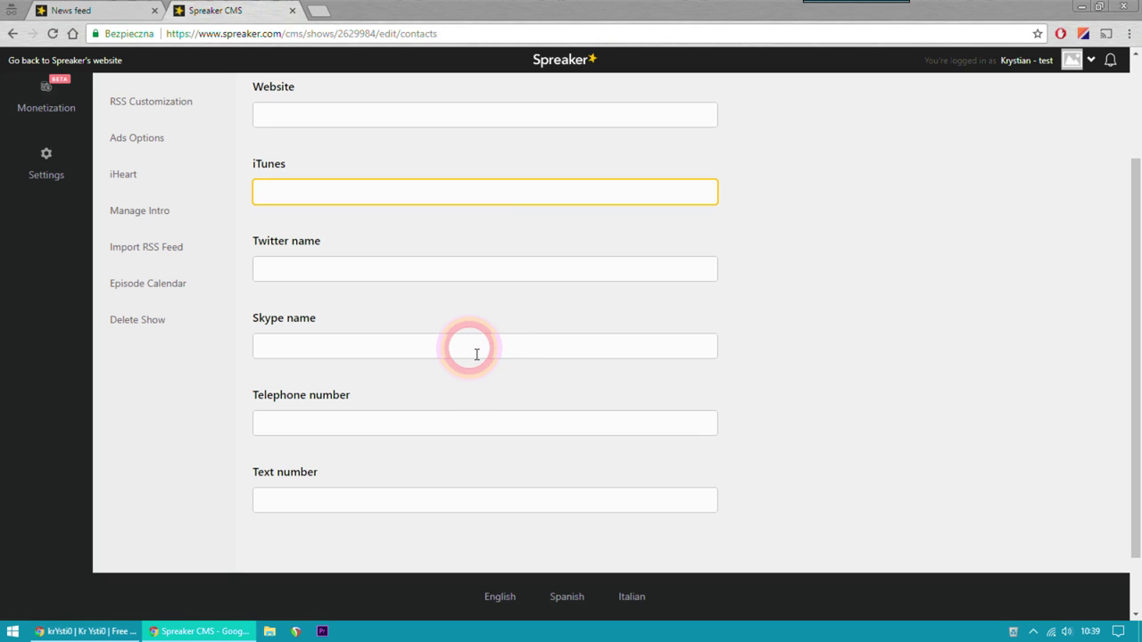
scroll(482, 383, "down", 1)
scroll(836, 433, "up", 2)
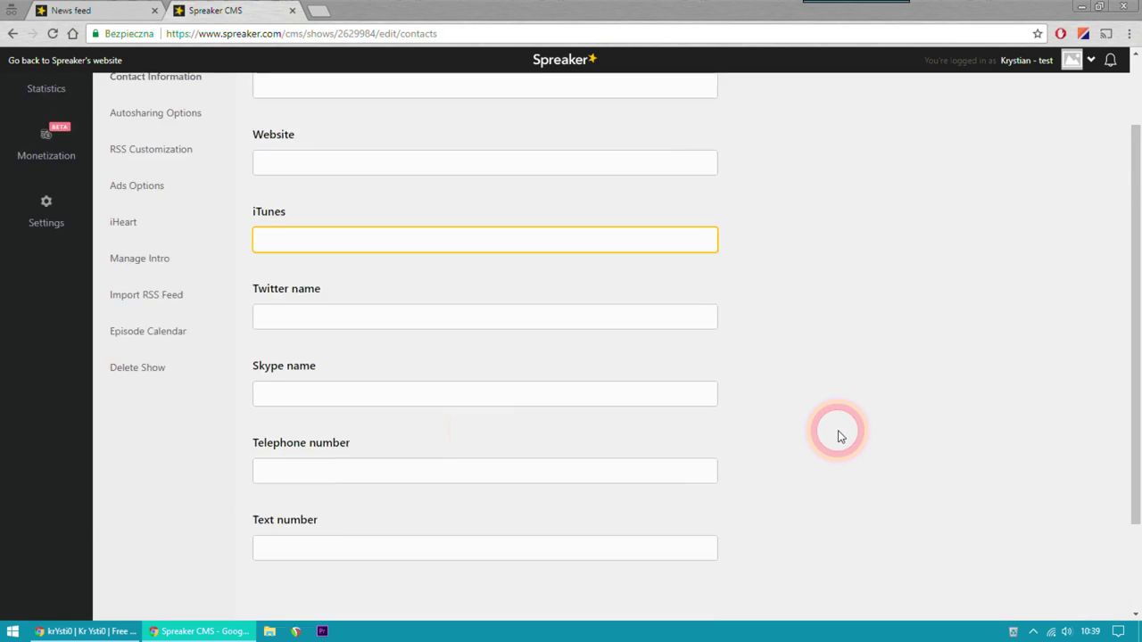
scroll(836, 434, "up", 2)
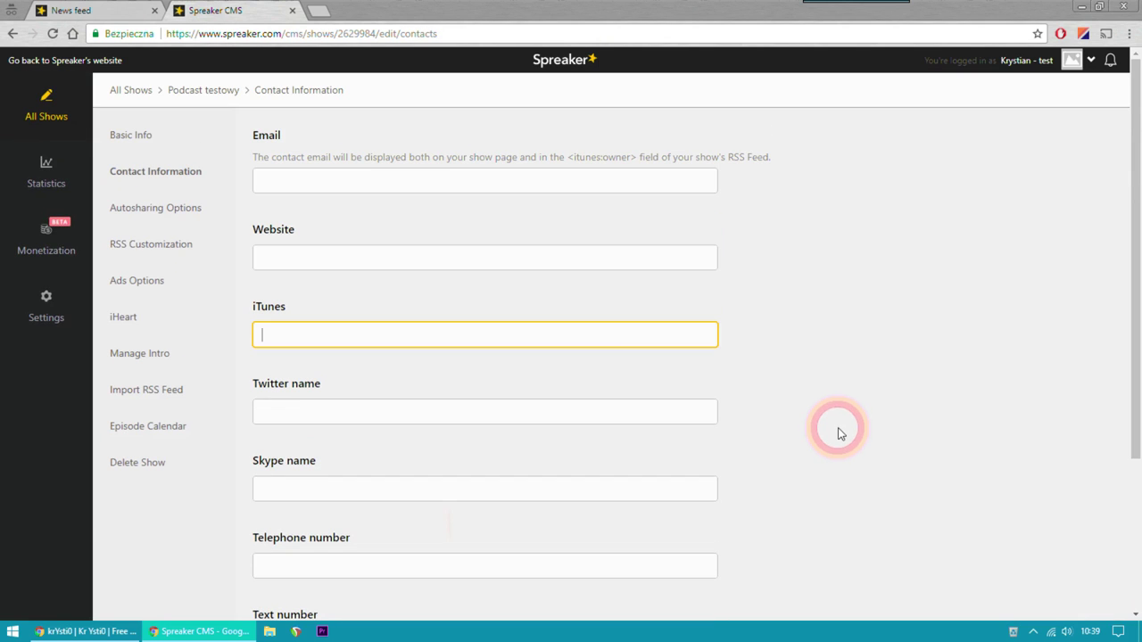
Open the show's RSS Customization page, set to Automatic feed generation
left_click(185, 215)
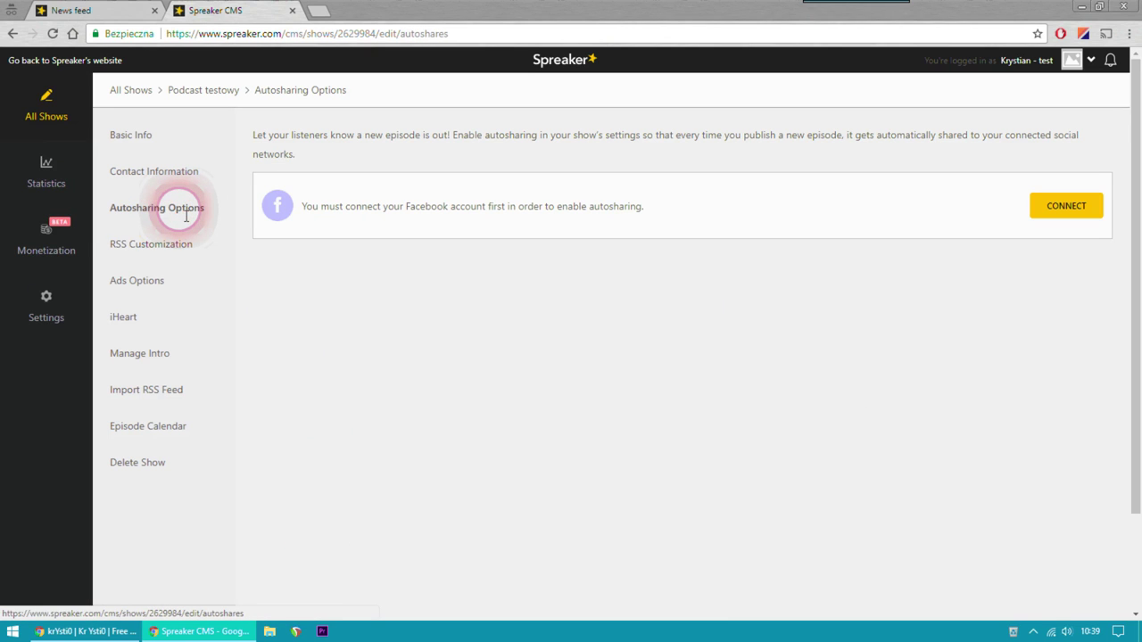
left_click(130, 241)
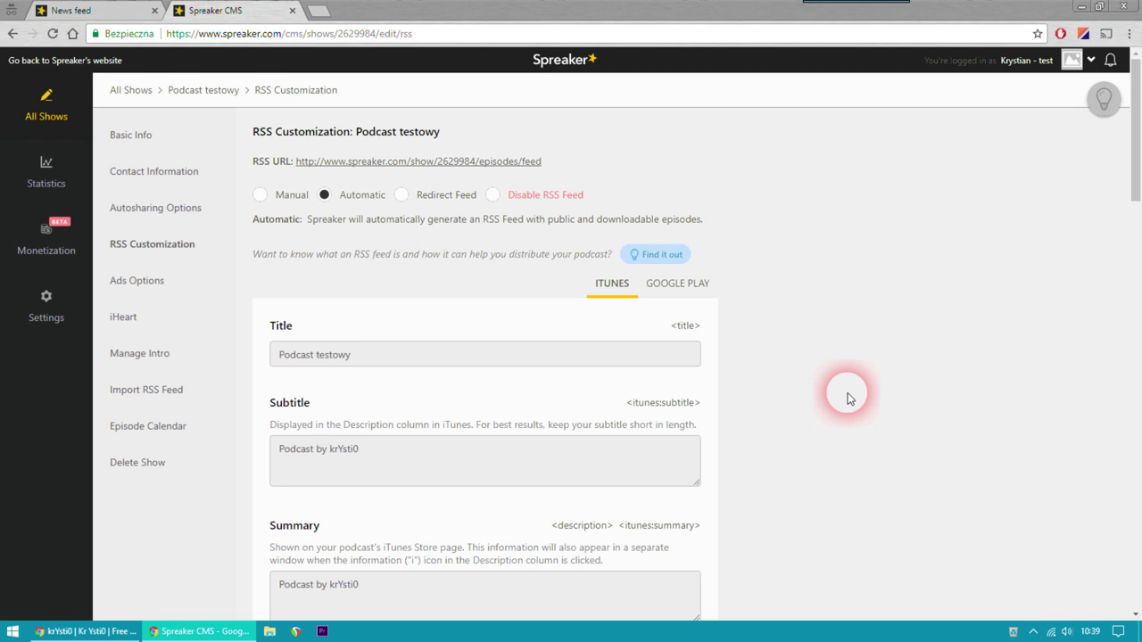
scroll(848, 398, "down", 4)
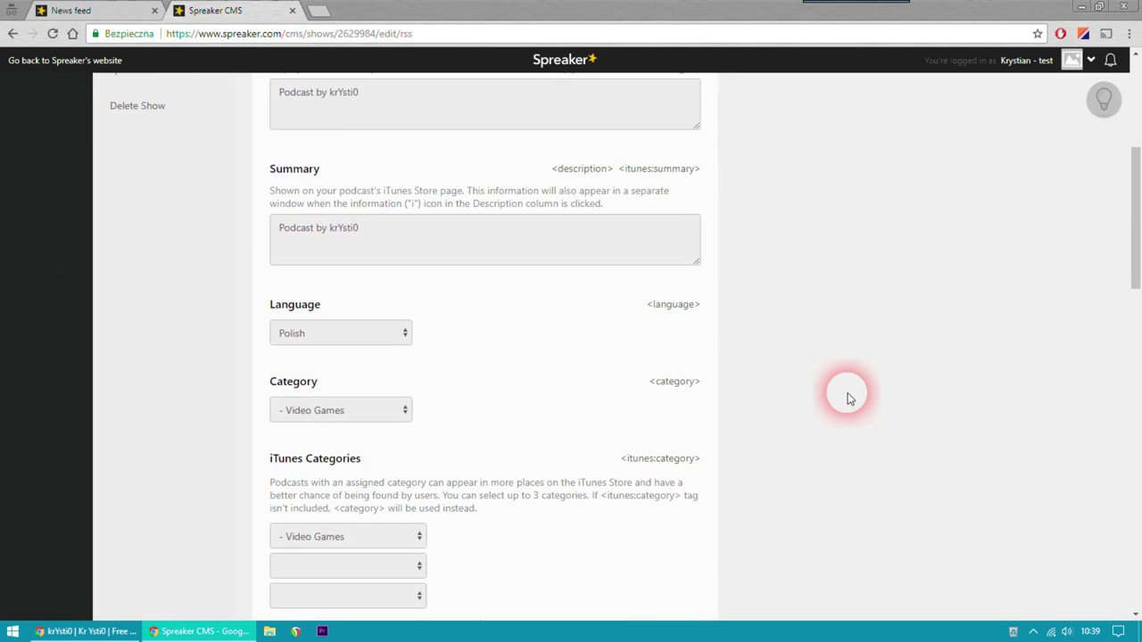
scroll(849, 398, "up", 4)
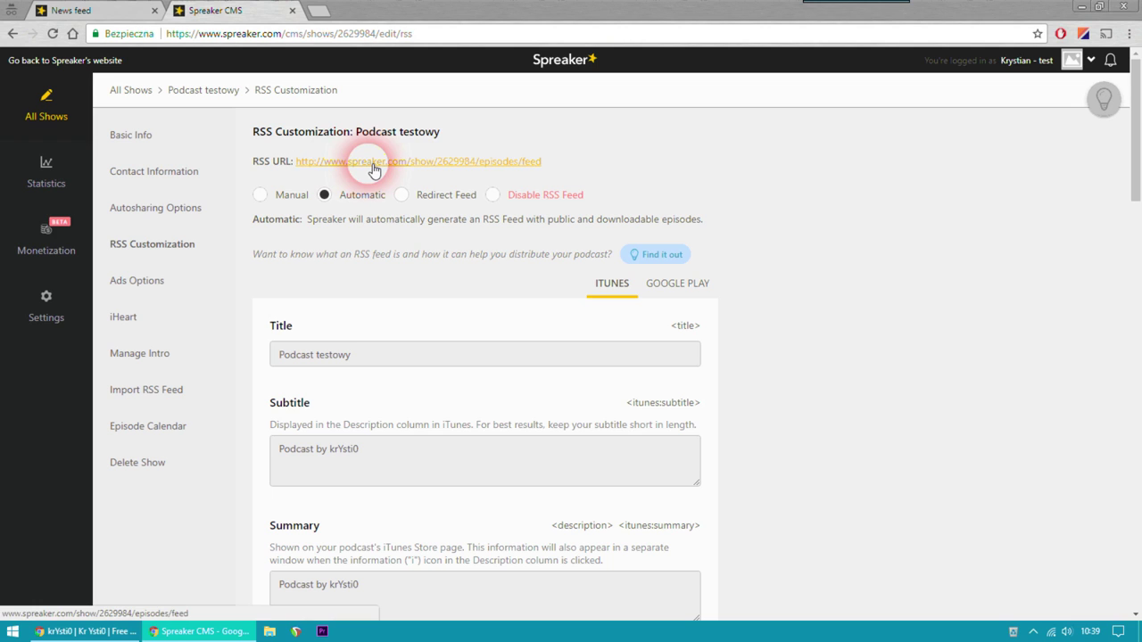
left_click(846, 292)
Scroll through the iTunes feed settings, titled Podcast testowy
scroll(846, 293, "down", 3)
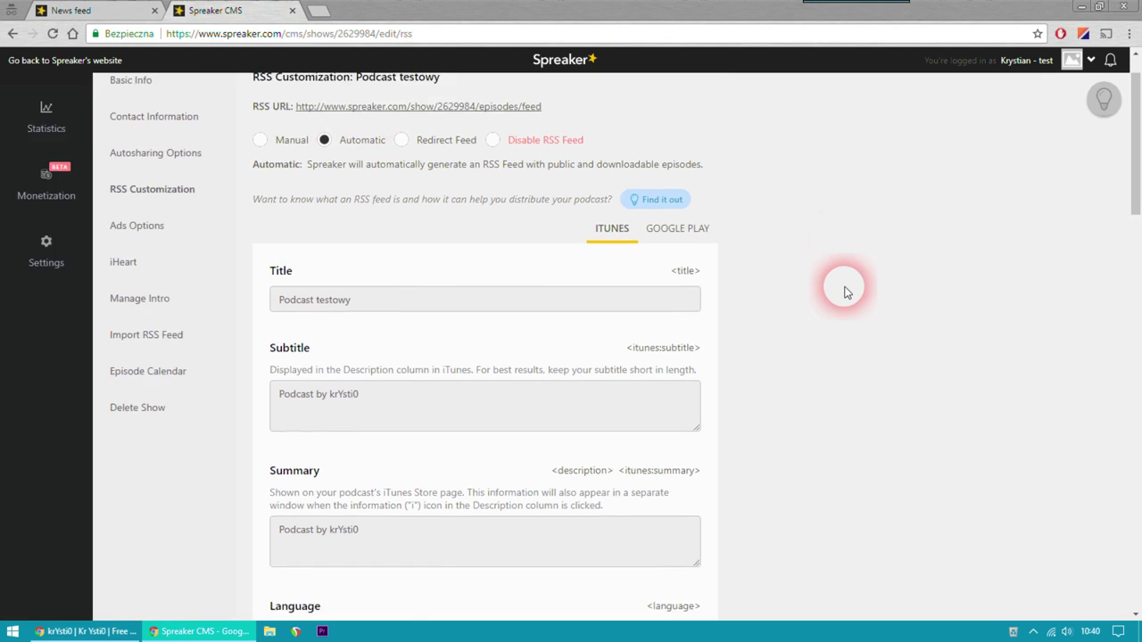
scroll(846, 293, "down", 2)
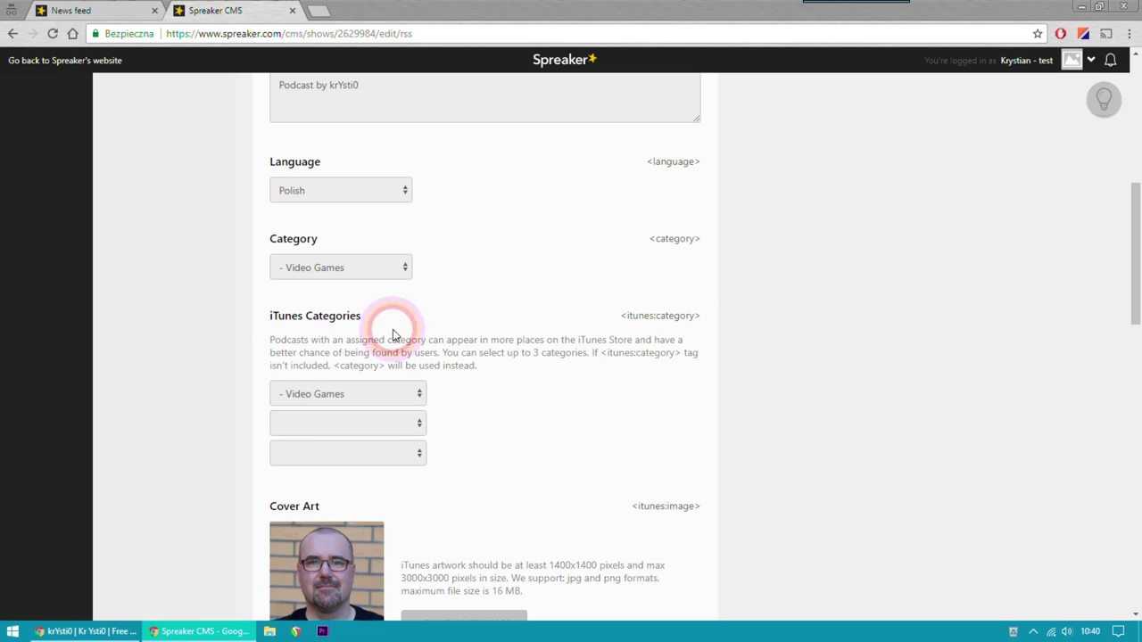
scroll(960, 425, "down", 1)
scroll(960, 425, "down", 2)
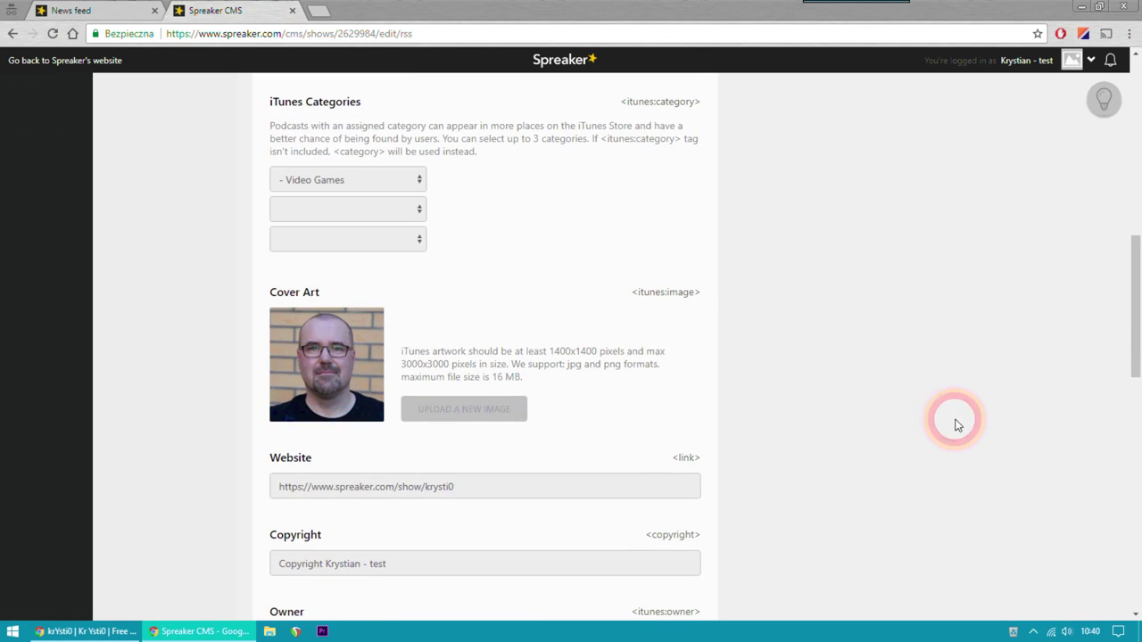
scroll(878, 410, "down", 2)
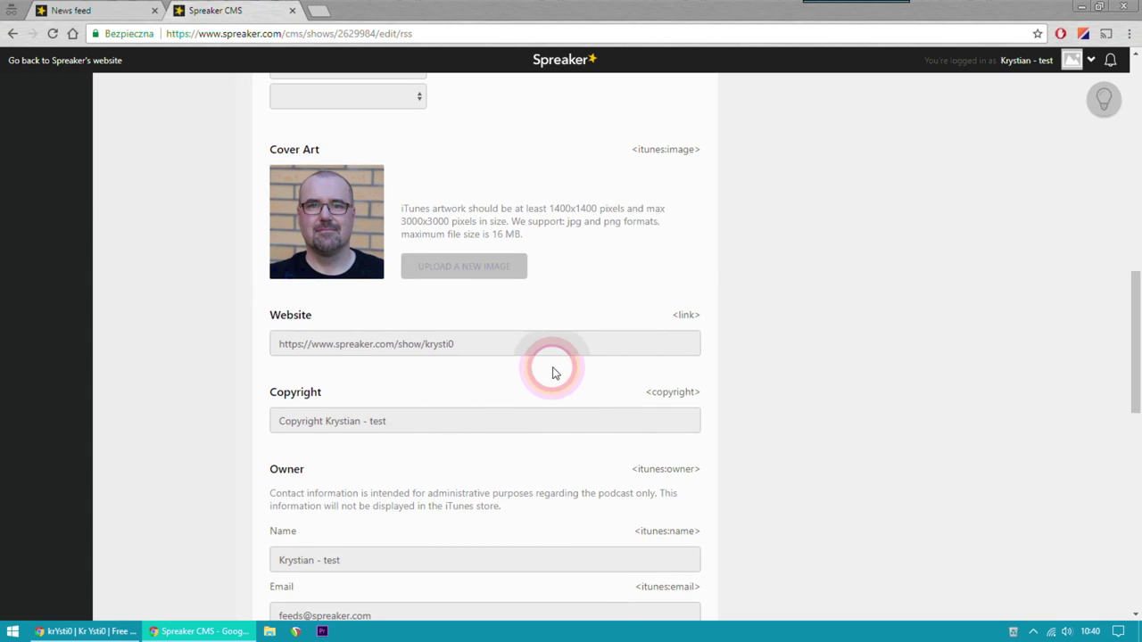
scroll(544, 362, "down", 1)
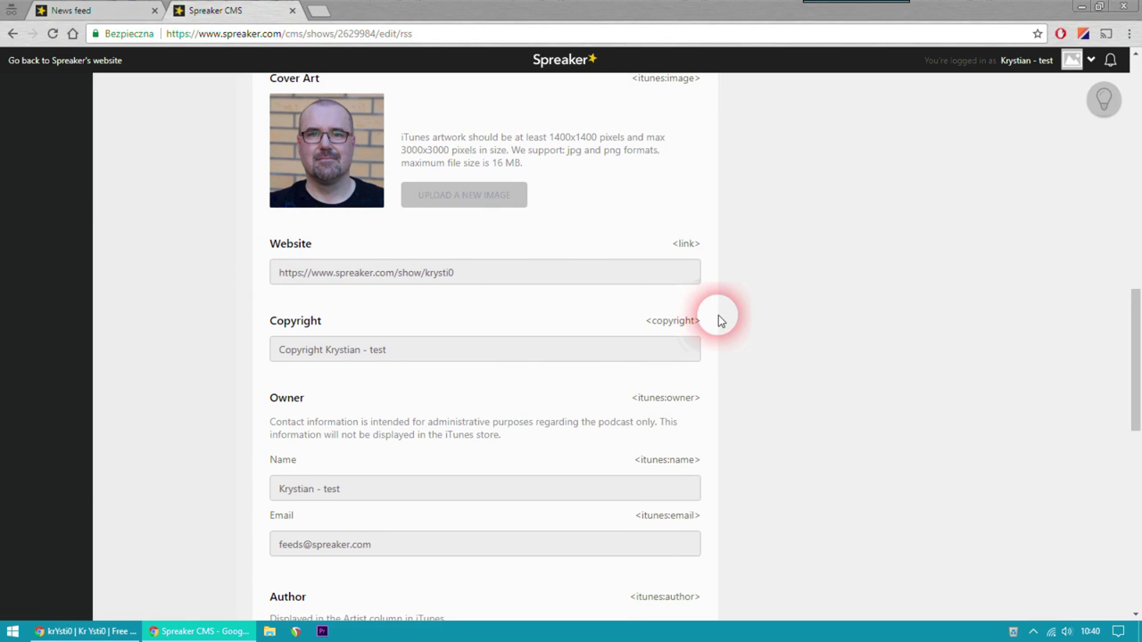
scroll(721, 321, "down", 3)
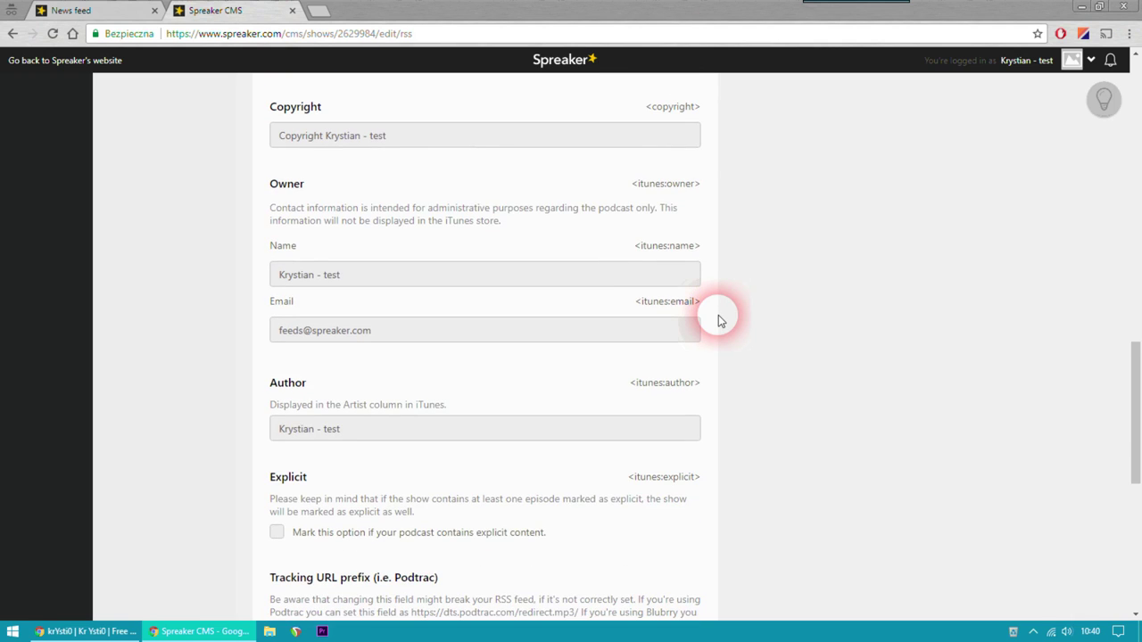
scroll(721, 321, "down", 1)
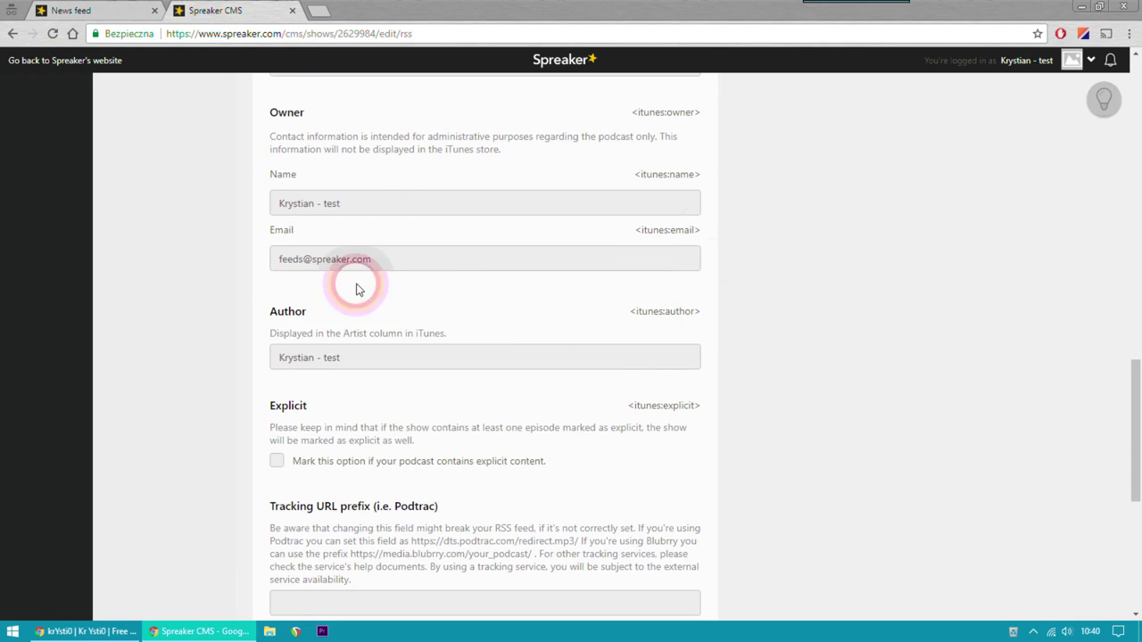
scroll(571, 365, "down", 1)
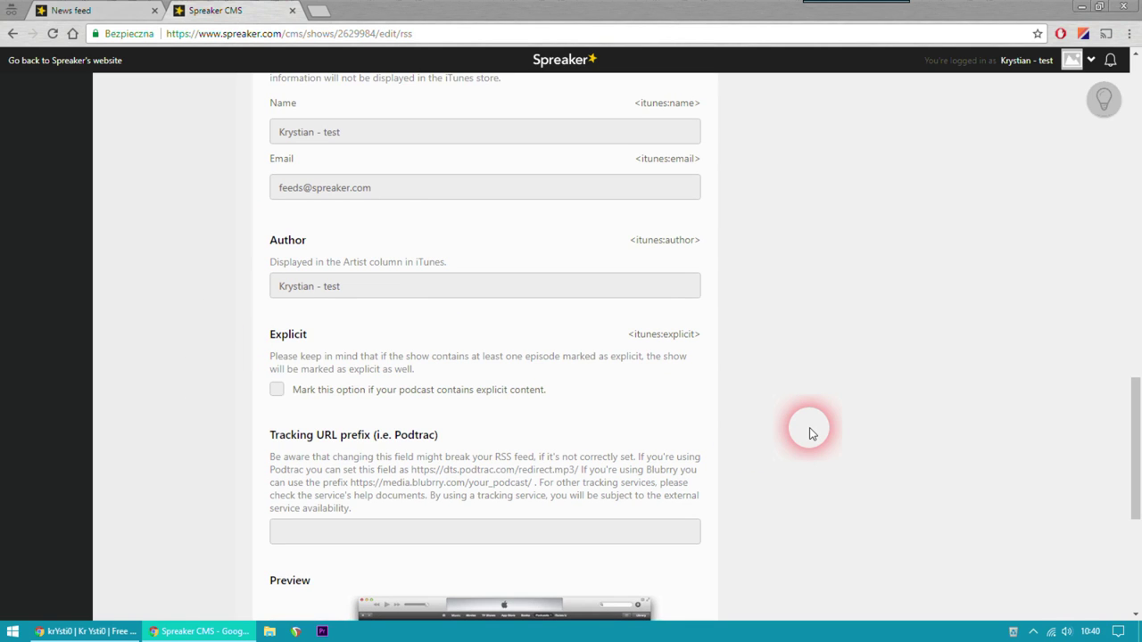
scroll(808, 432, "down", 1)
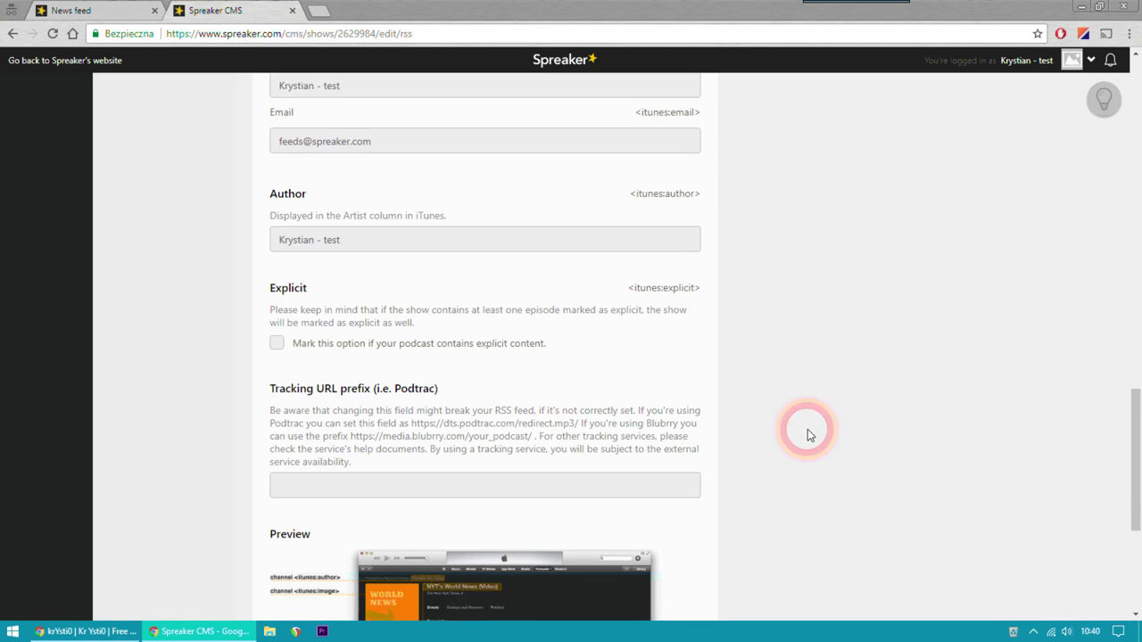
scroll(749, 375, "down", 3)
scroll(759, 387, "down", 1)
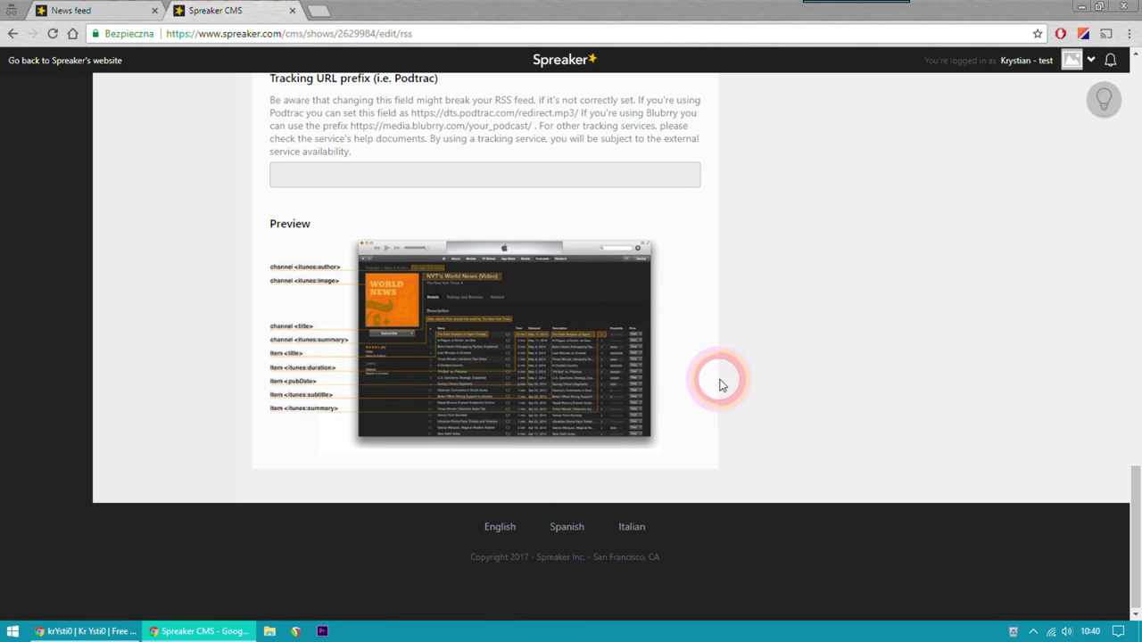
scroll(723, 386, "up", 2)
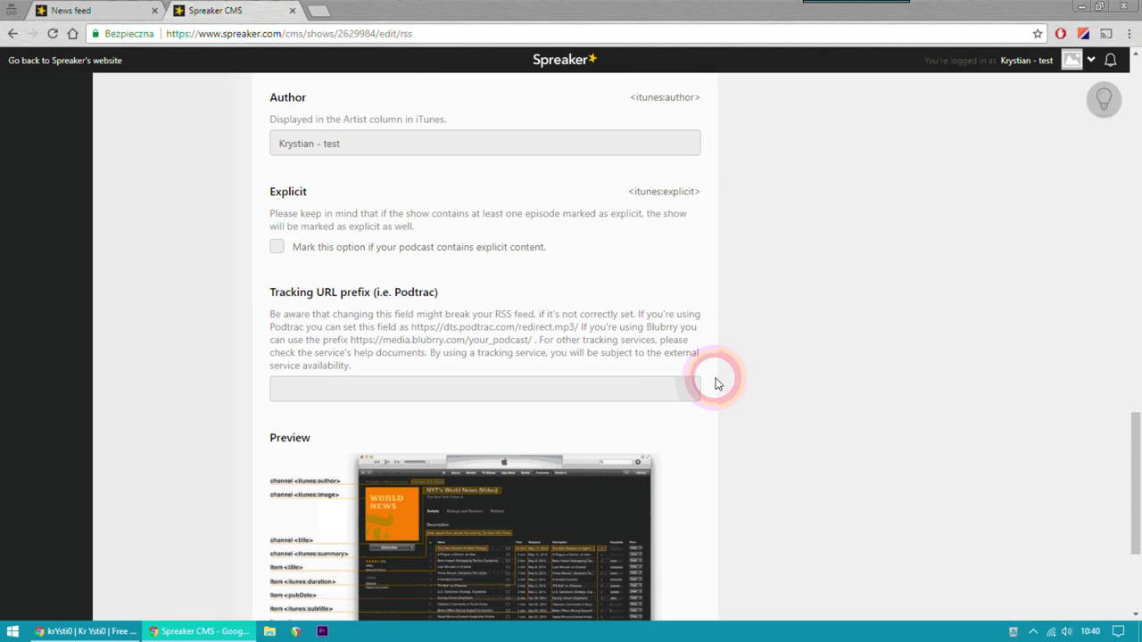
scroll(723, 386, "up", 8)
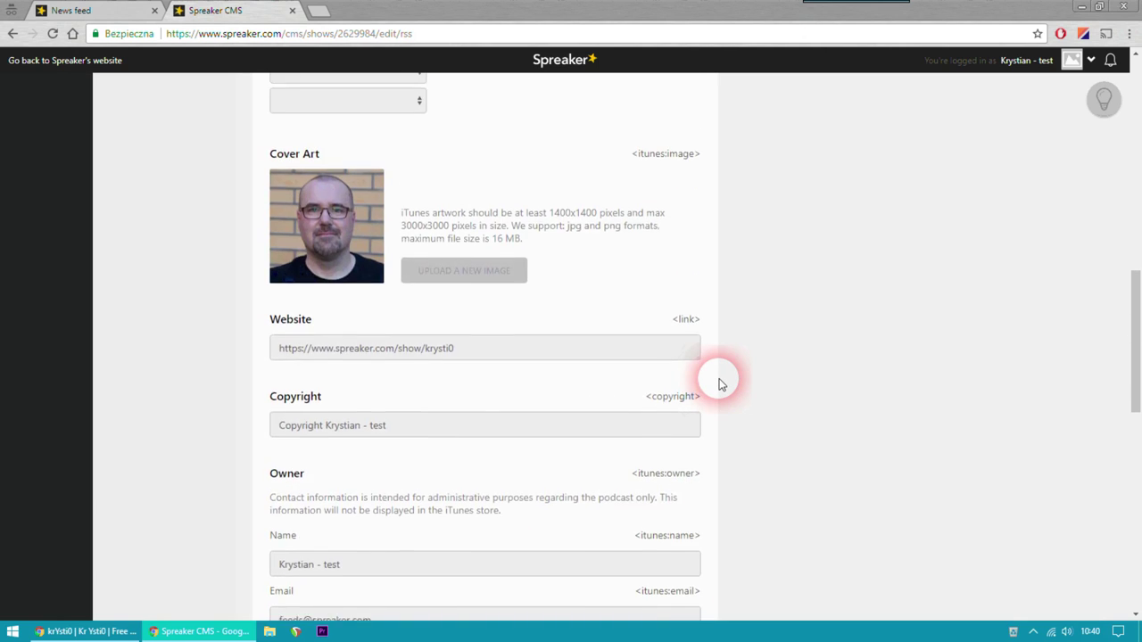
scroll(722, 384, "up", 5)
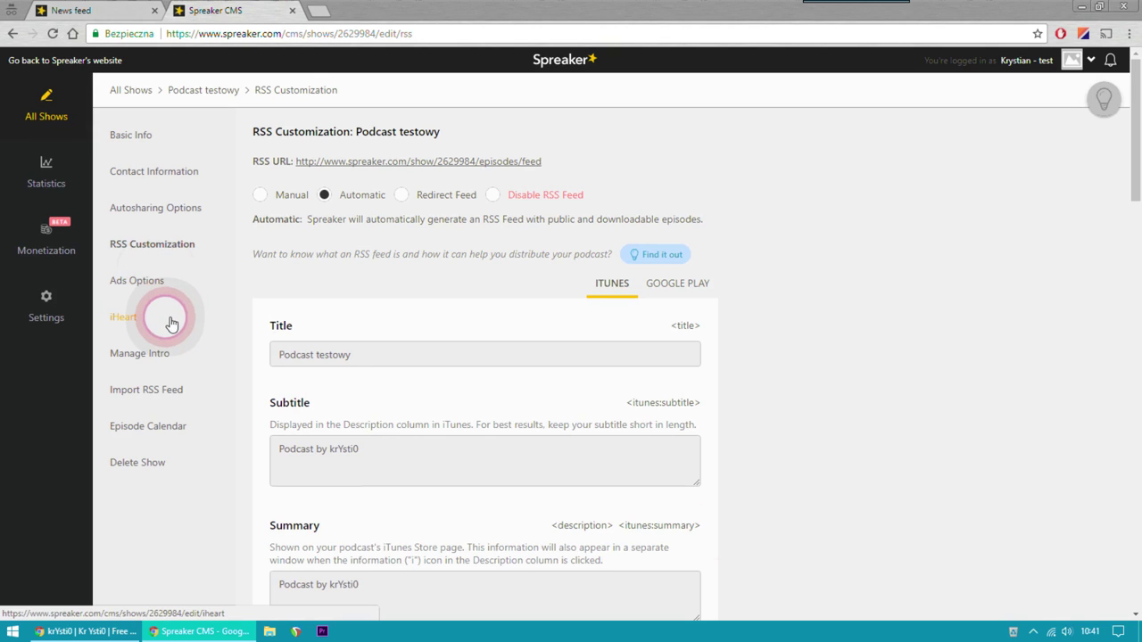
Visit the intro and Episode Calendar pages, then go back to the show's 4-episode page
scroll(165, 312, "down", 1)
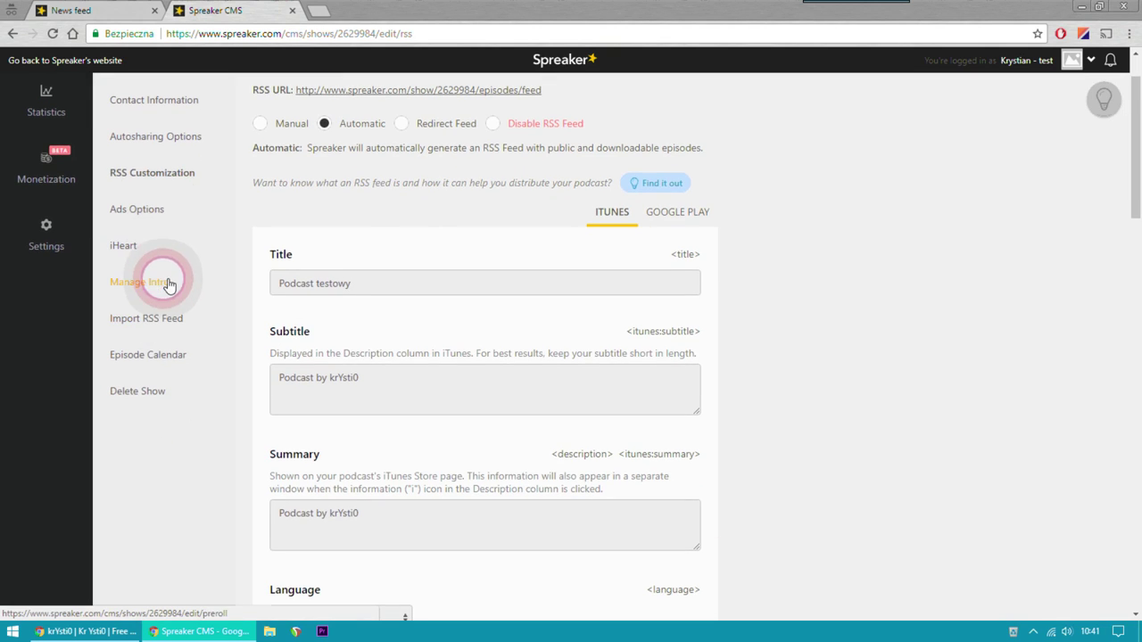
left_click(167, 285)
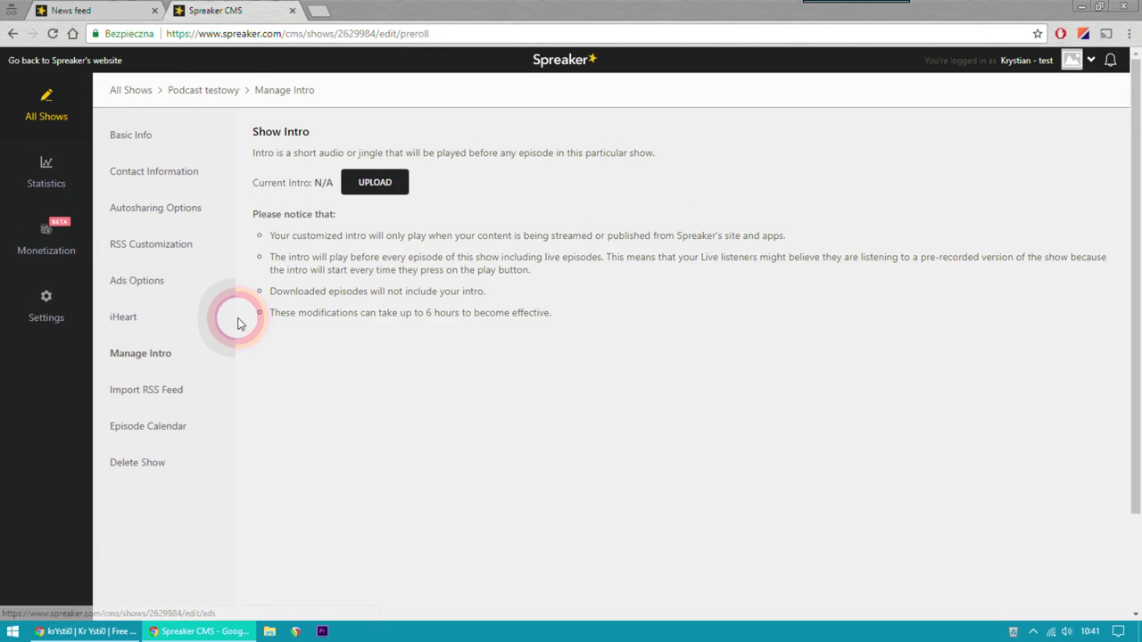
scroll(241, 328, "down", 1)
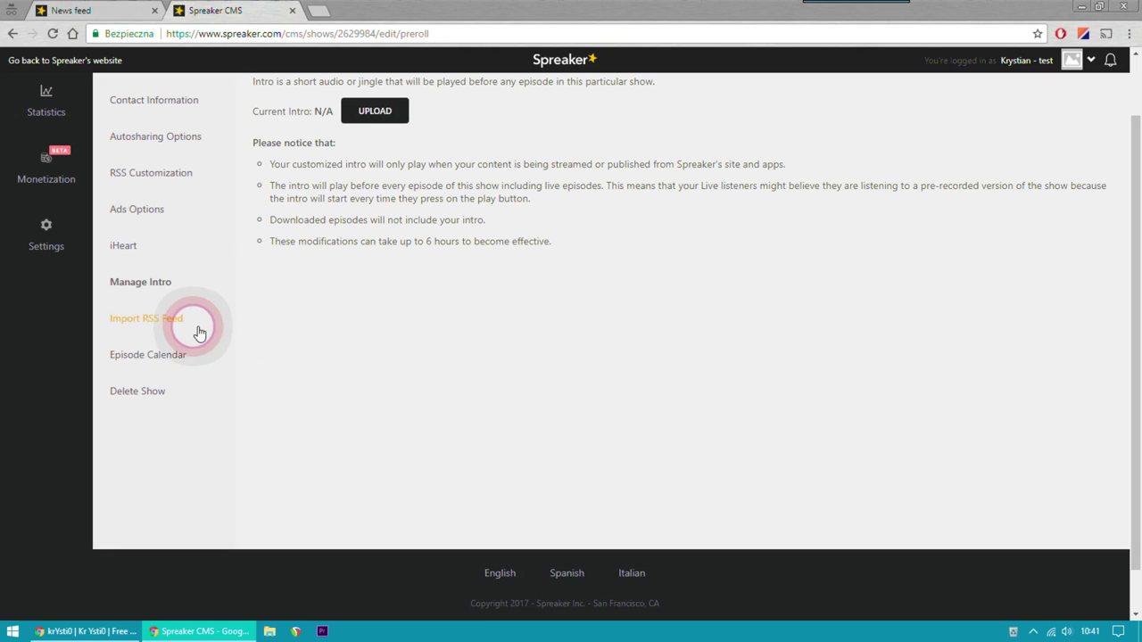
left_click(161, 357)
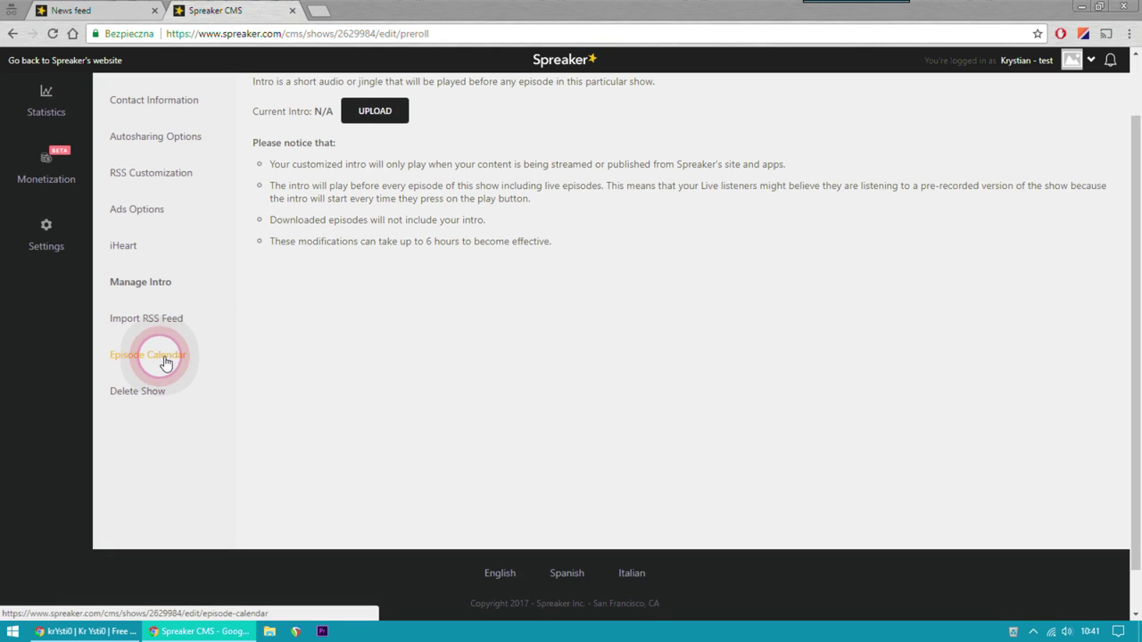
key("alt+Left")
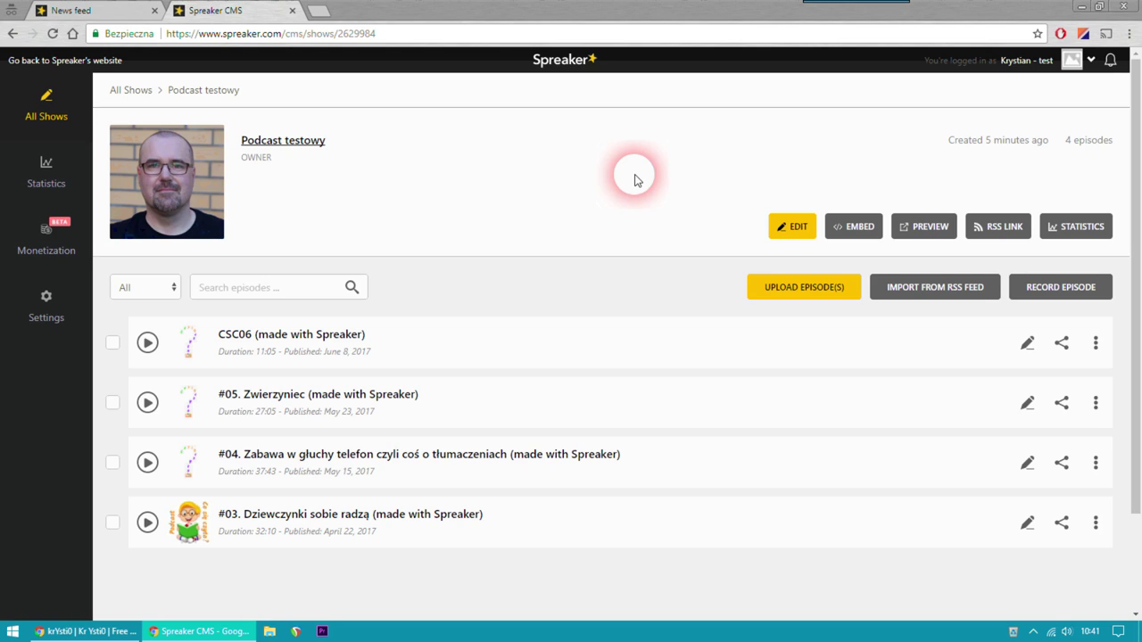
Load Podcasts Connect's My Podcasts list in a new tab of the SoundCloud browser window
left_click(612, 180)
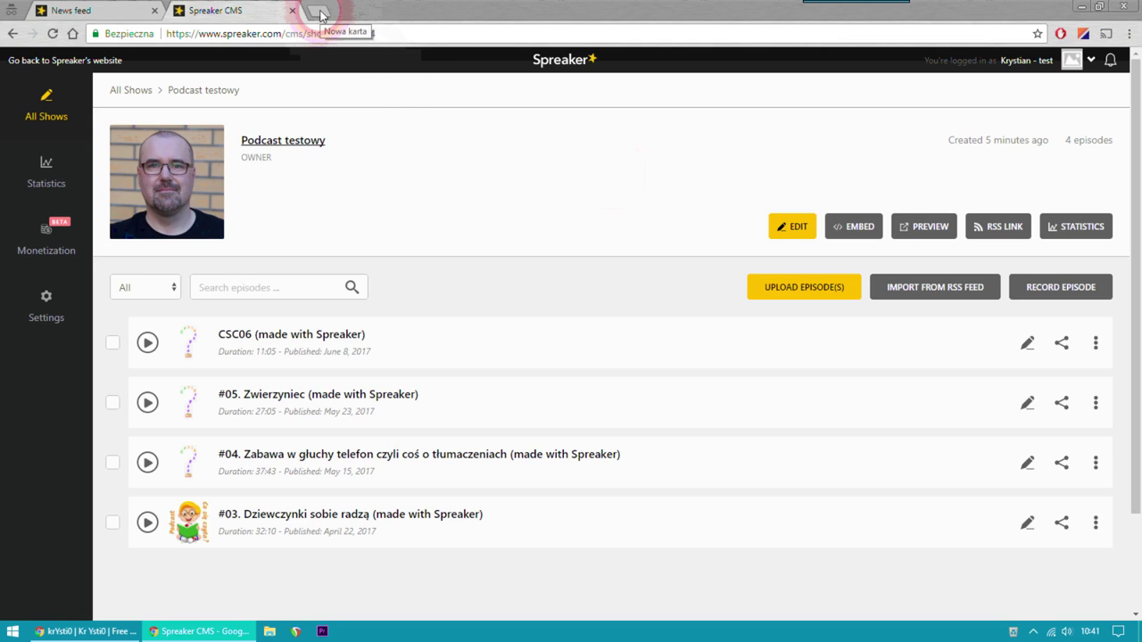
left_click(437, 186)
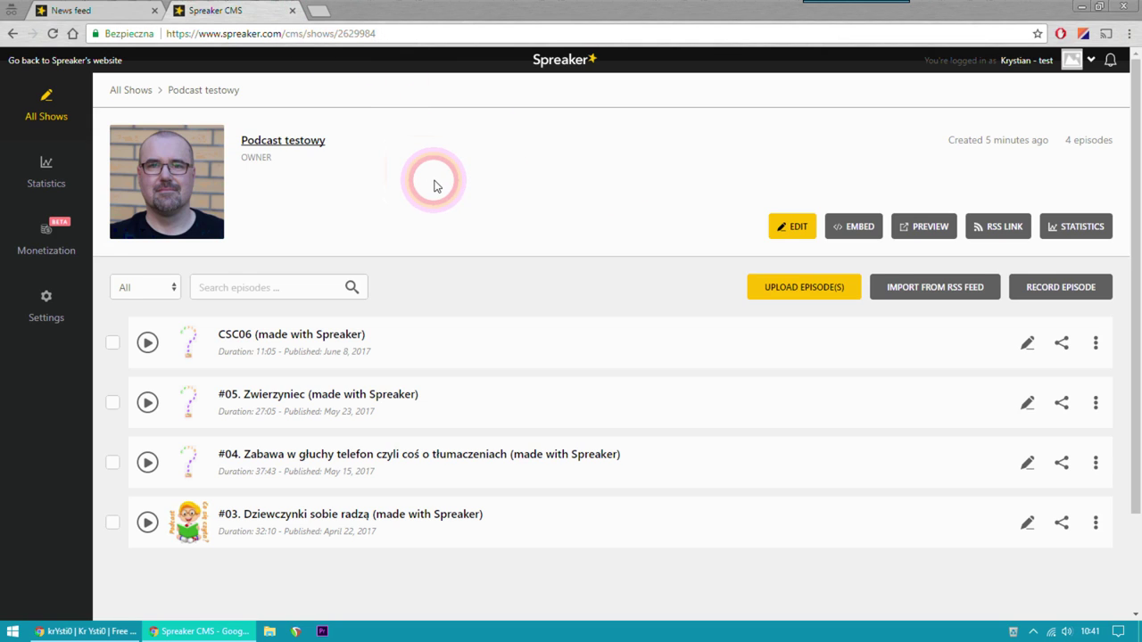
left_click(98, 632)
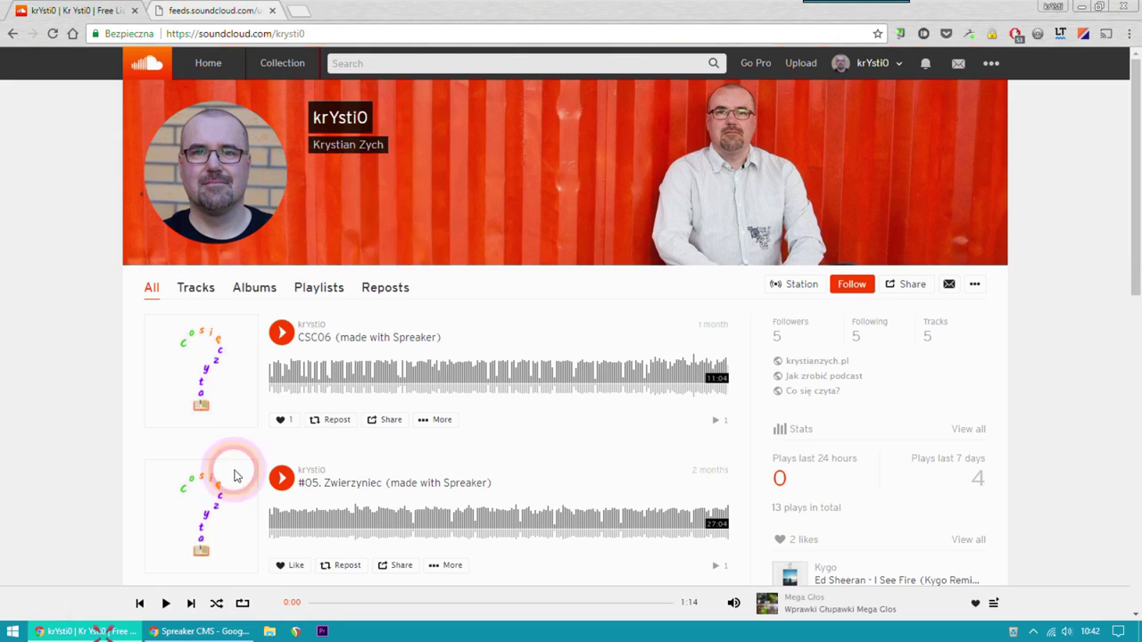
left_click(305, 13)
left_click(526, 334)
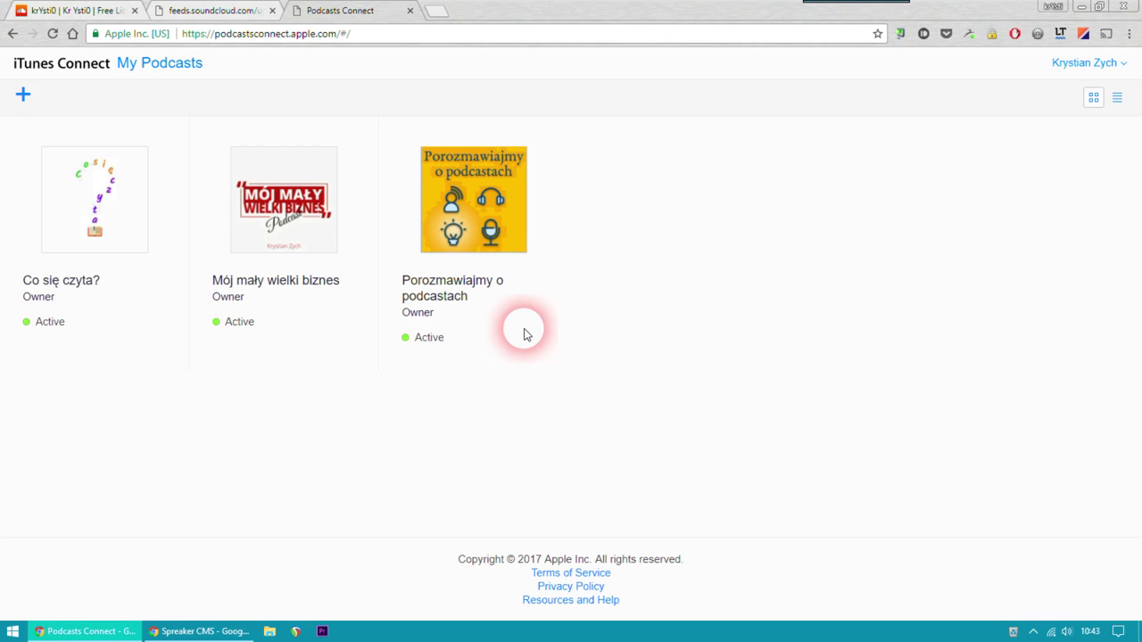
Open the Porozmawiajmy o podcastach feed details in Podcasts Connect
left_click(451, 266)
left_click(455, 245)
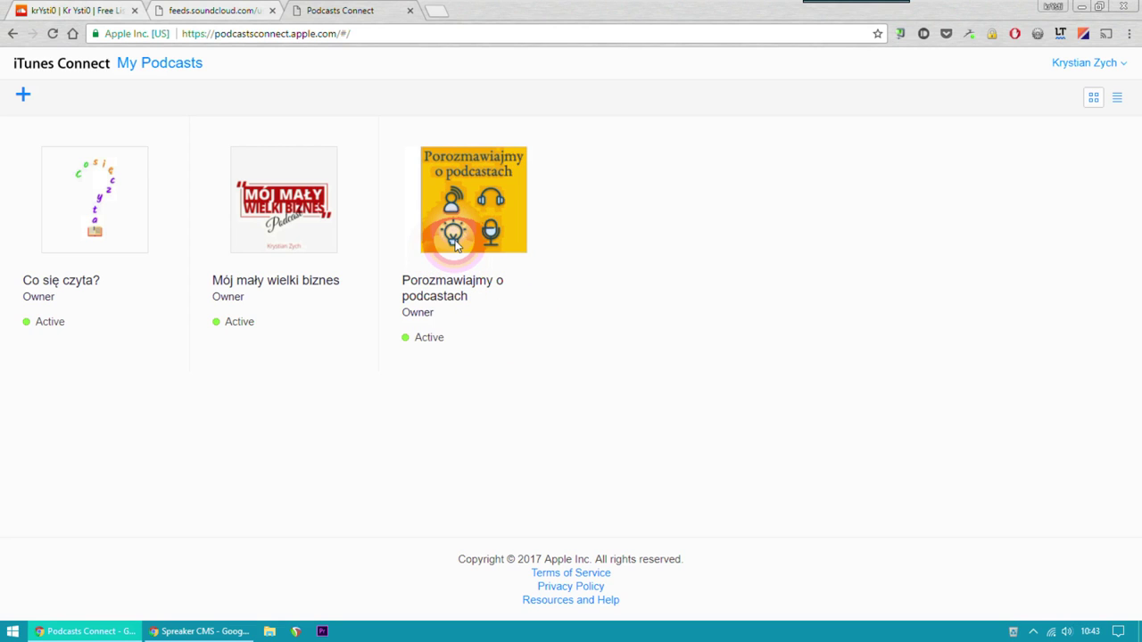
left_click(453, 237)
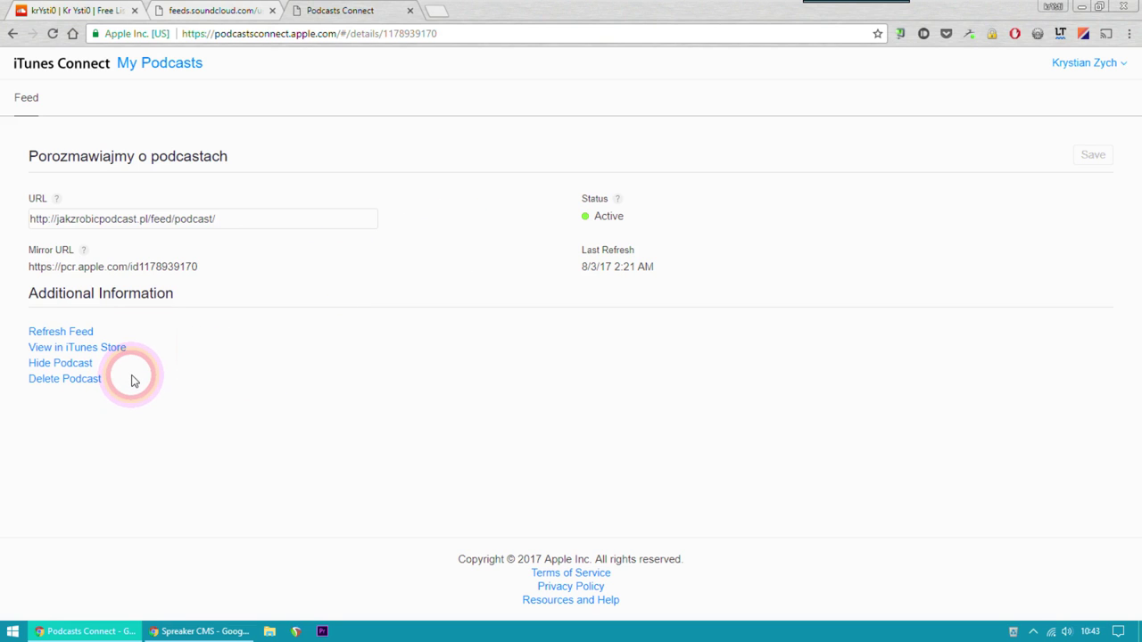
key("alt+Left")
left_click(500, 295)
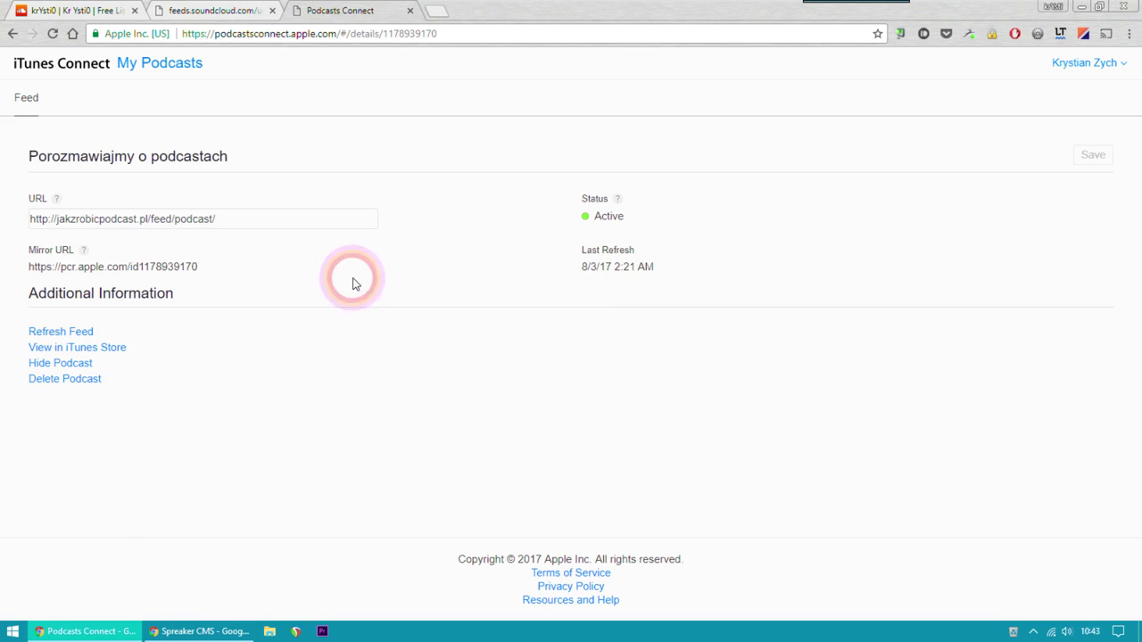
Select the podcast's current feed URL, then bring the Spreaker show page back
mouse_move(60, 205)
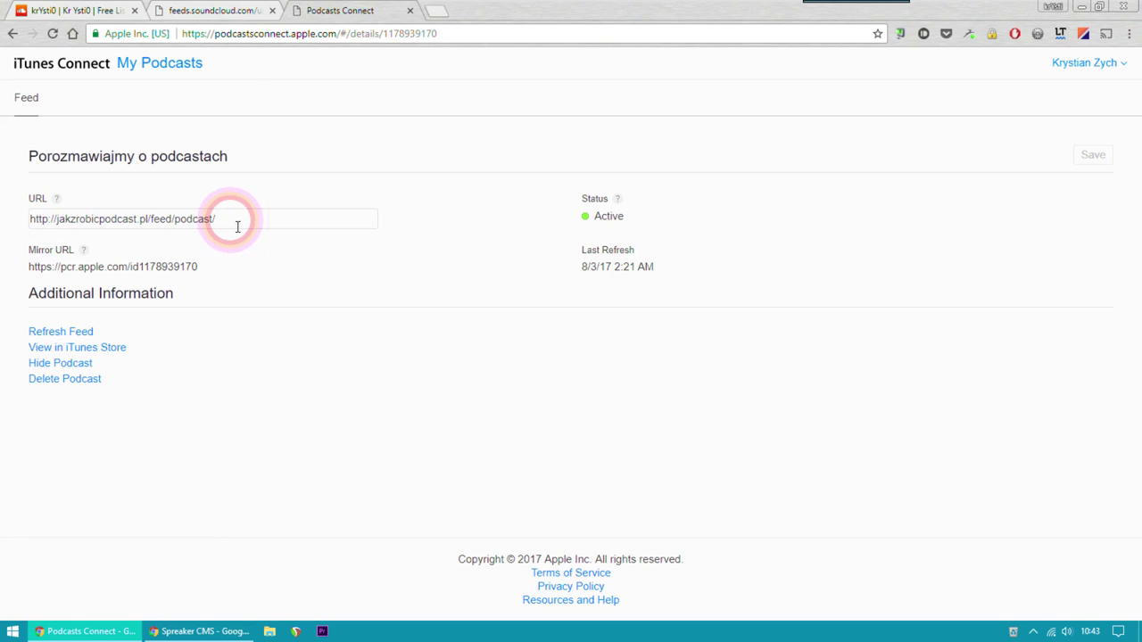
left_click_drag(238, 226, 15, 224)
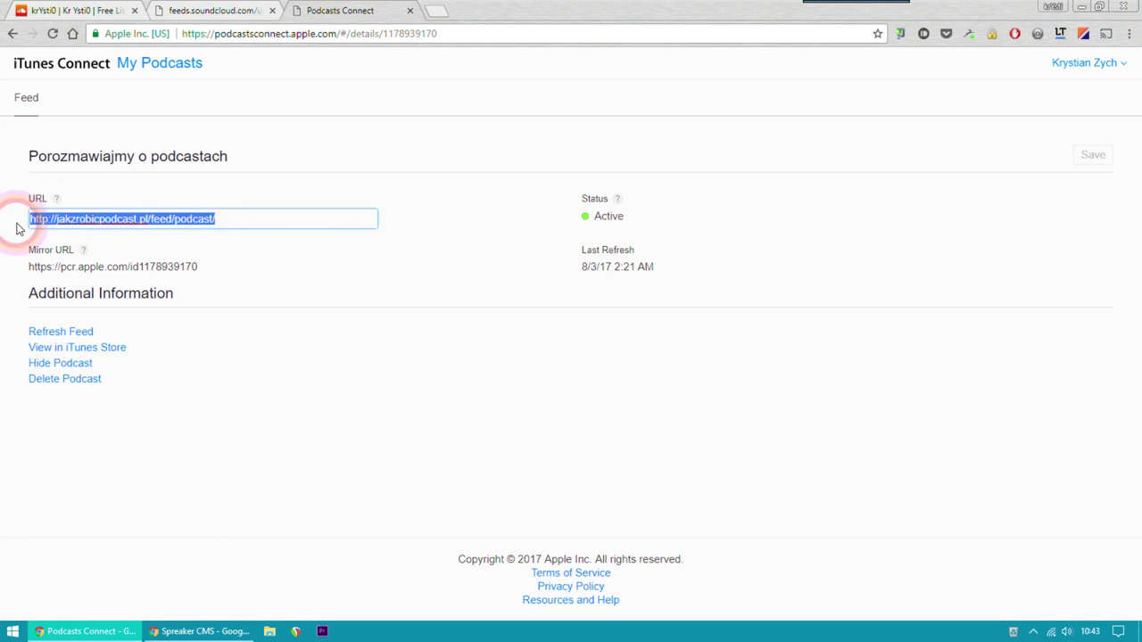
left_click(314, 305)
left_click(214, 631)
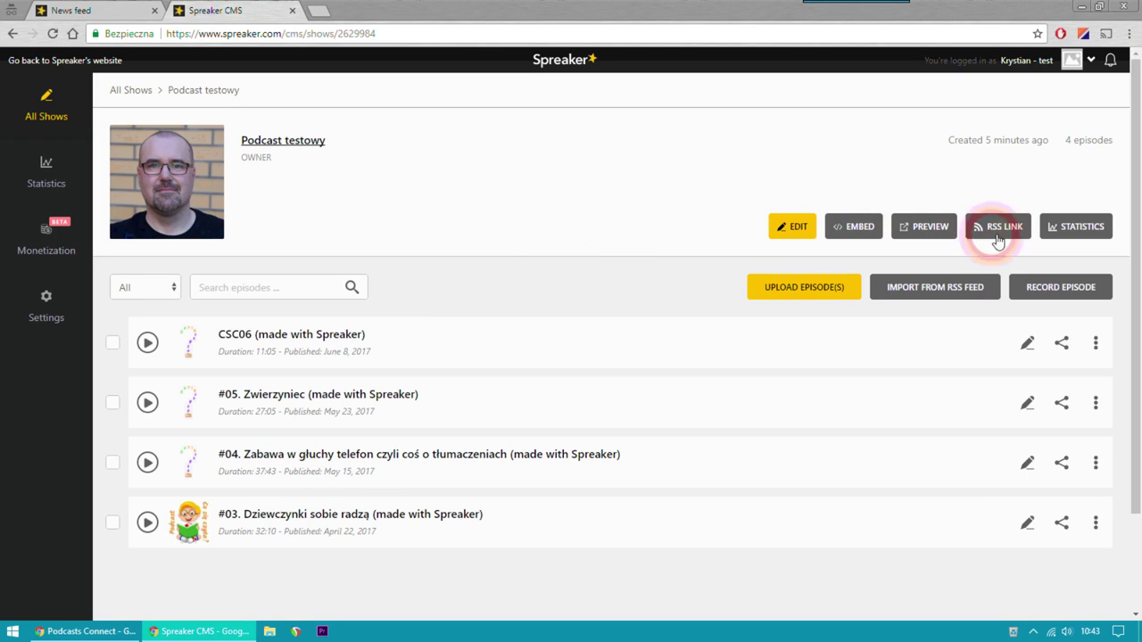
Copy the Podcast testowy show's RSS feed link and return to the Podcasts Connect feed page
left_click(1006, 229)
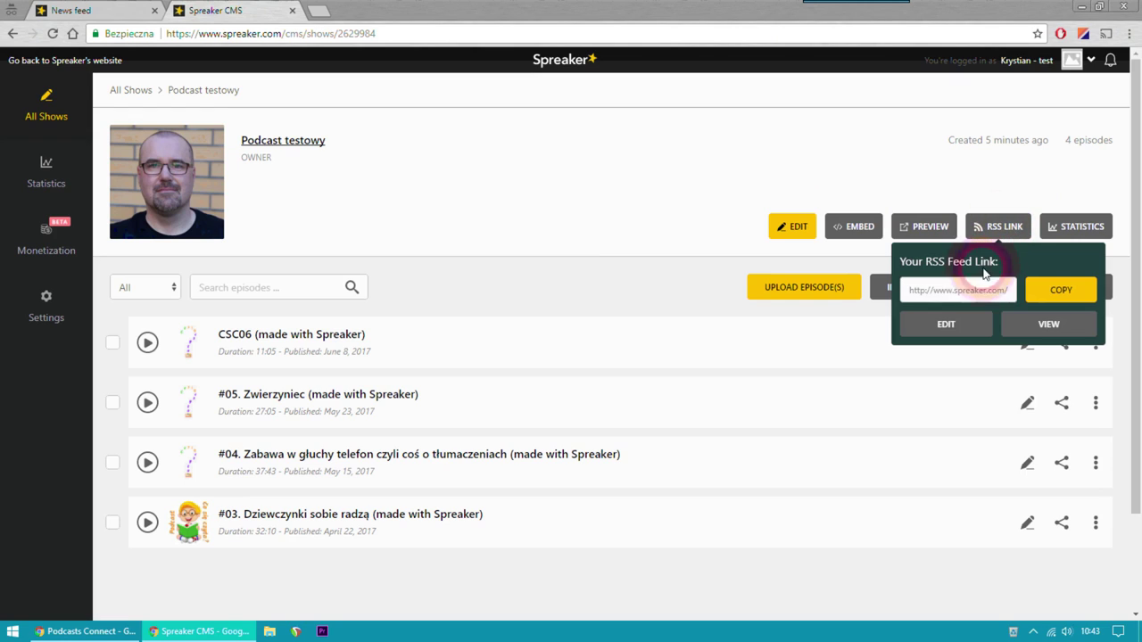
left_click(1065, 294)
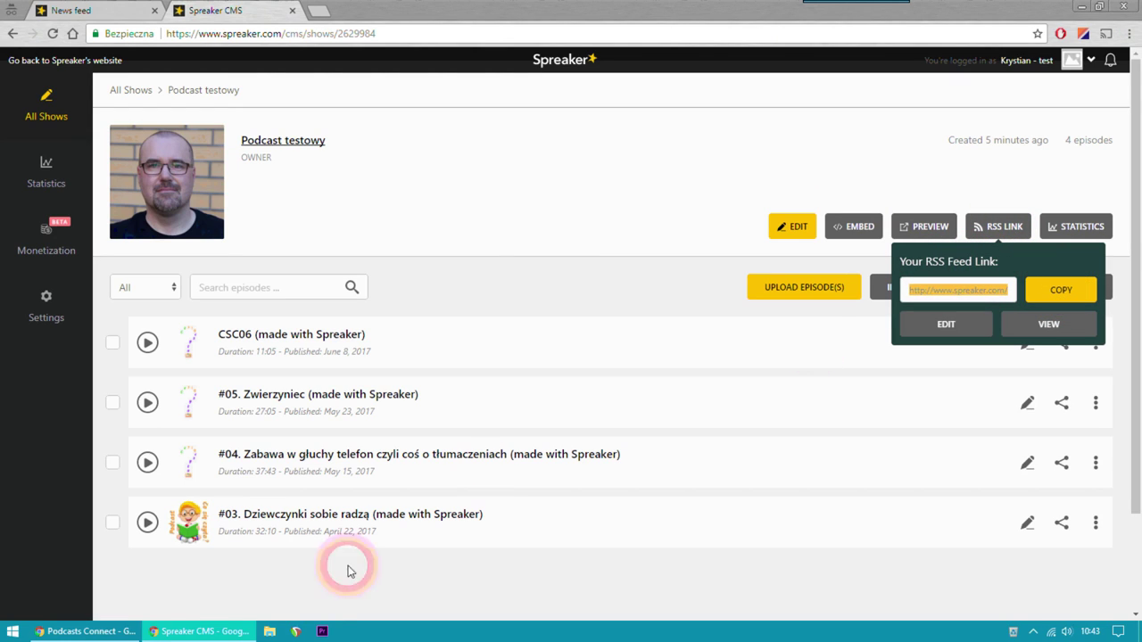
left_click(98, 631)
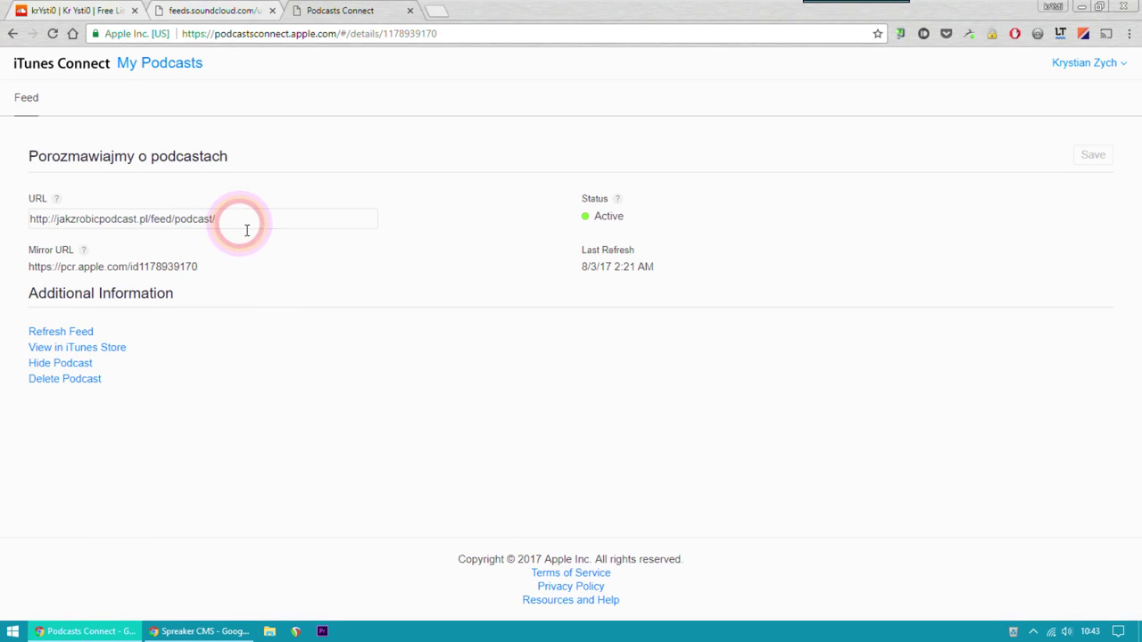
left_click_drag(243, 220, 12, 226)
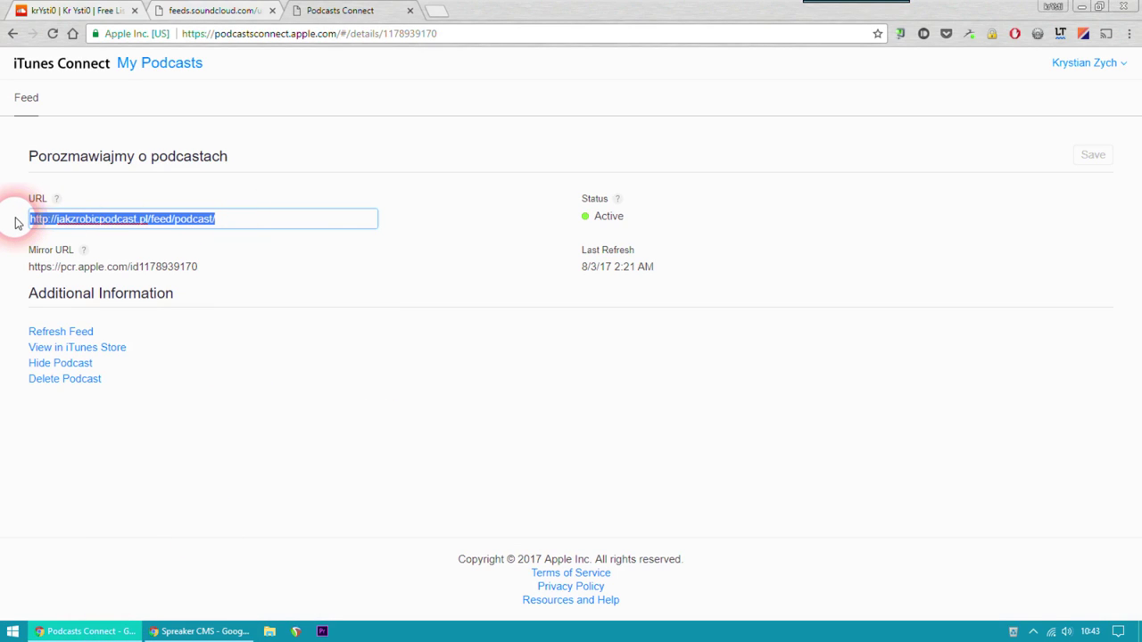
key("ctrl+v")
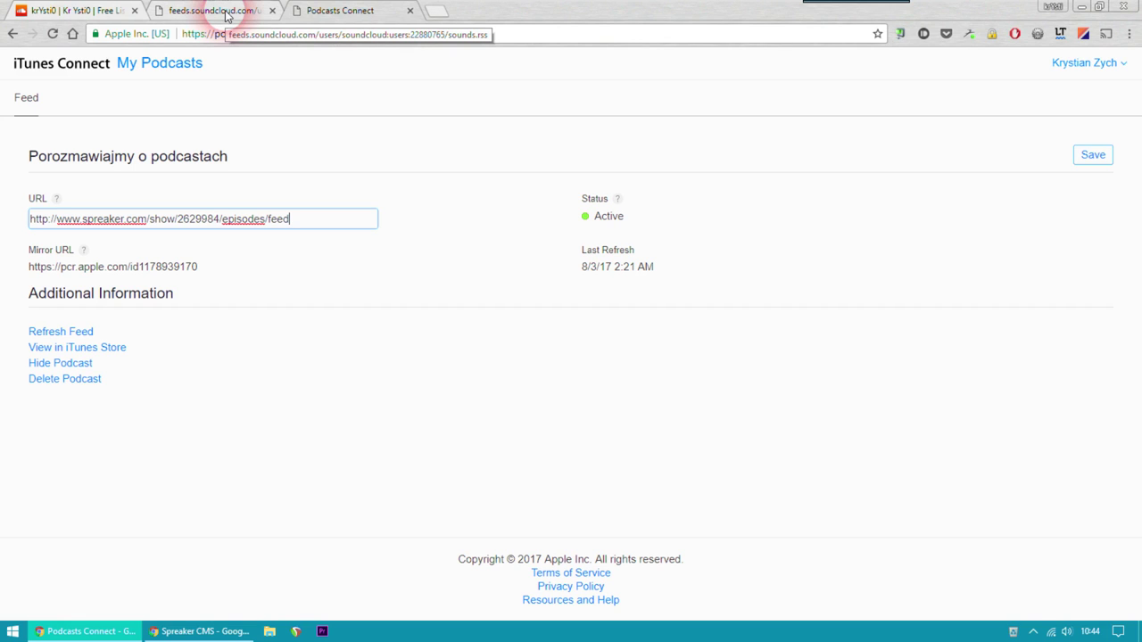
left_click(70, 8)
left_click(85, 165)
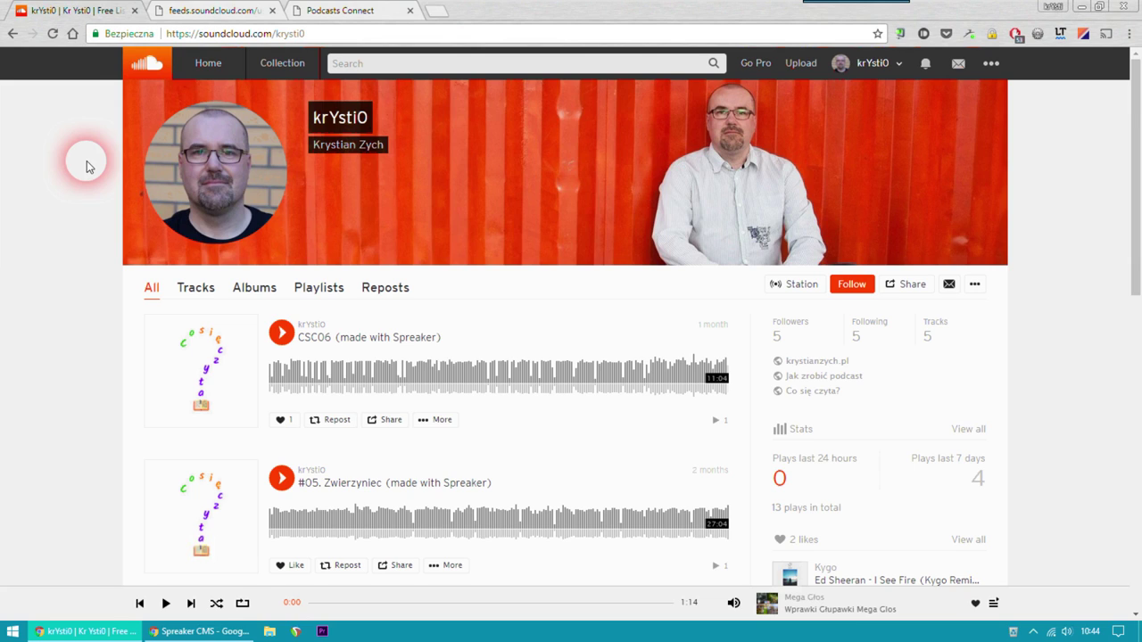
Return to the Spreaker CMS window and open its connected accounts settings
left_click(87, 167)
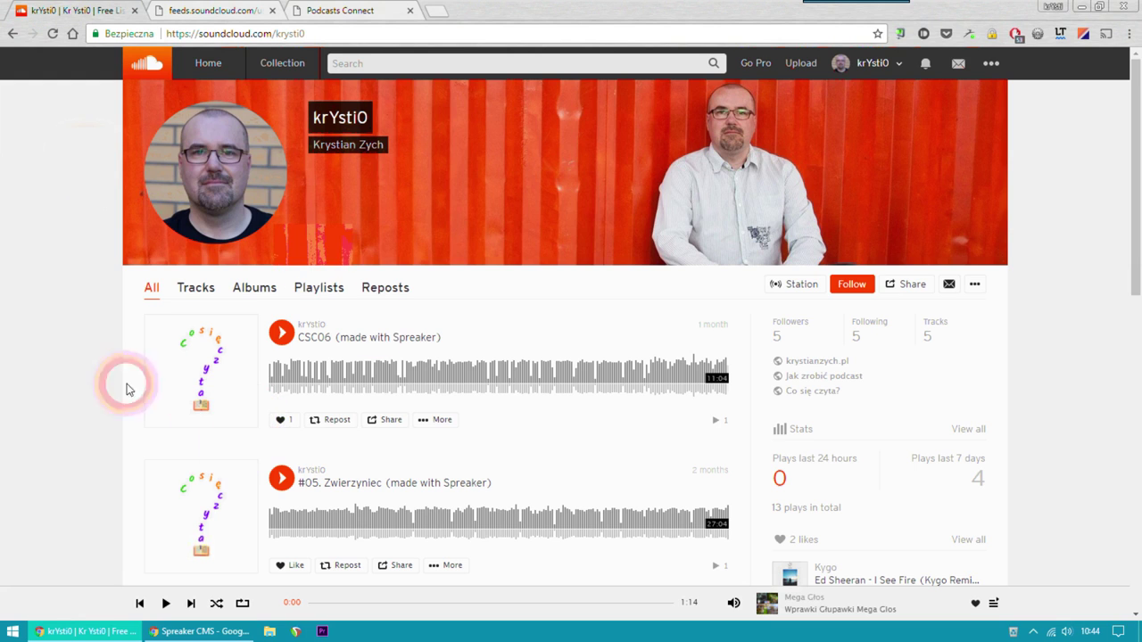
left_click(170, 633)
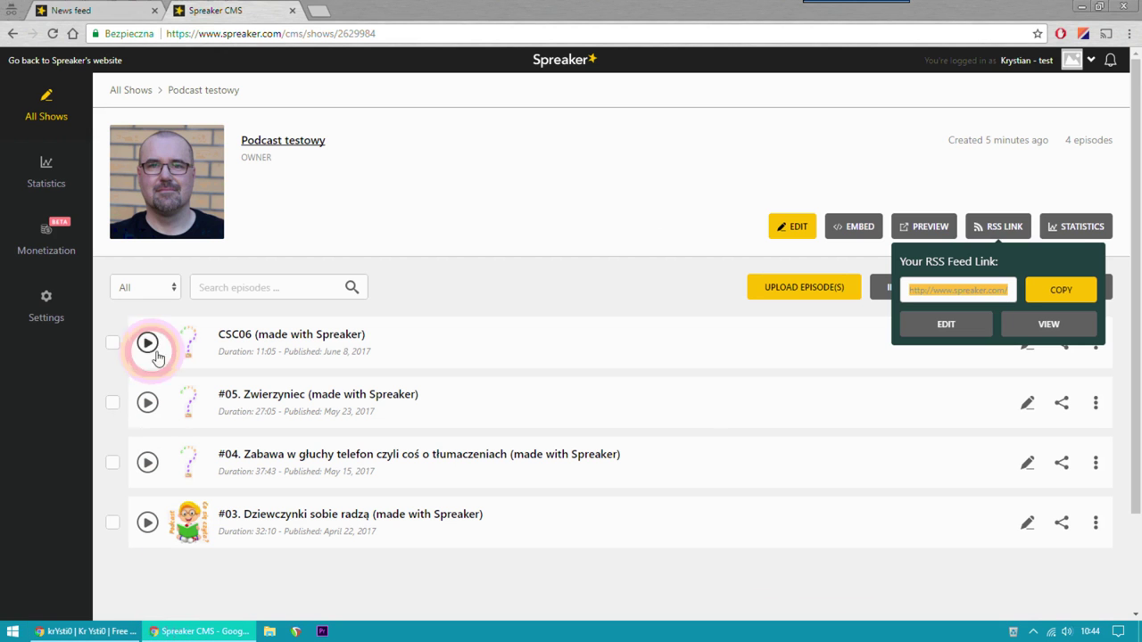
left_click(59, 310)
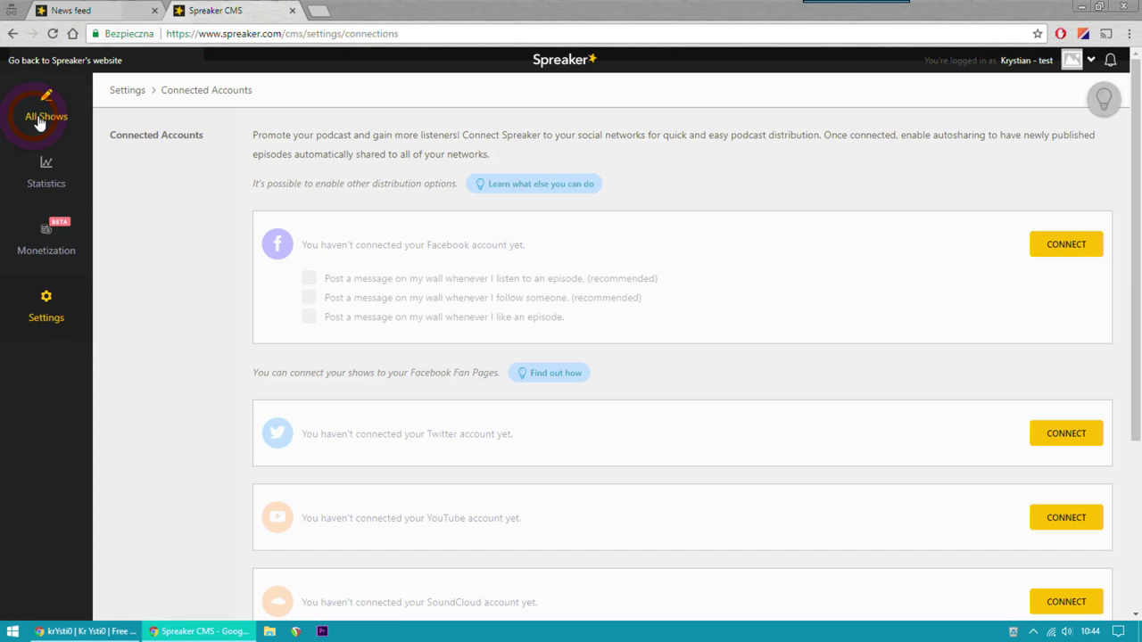
Scroll through the Facebook, Twitter, YouTube, SoundCloud and Tumblr rows, using the buttons near the SoundCloud CONNECT row
scroll(158, 352, "down", 3)
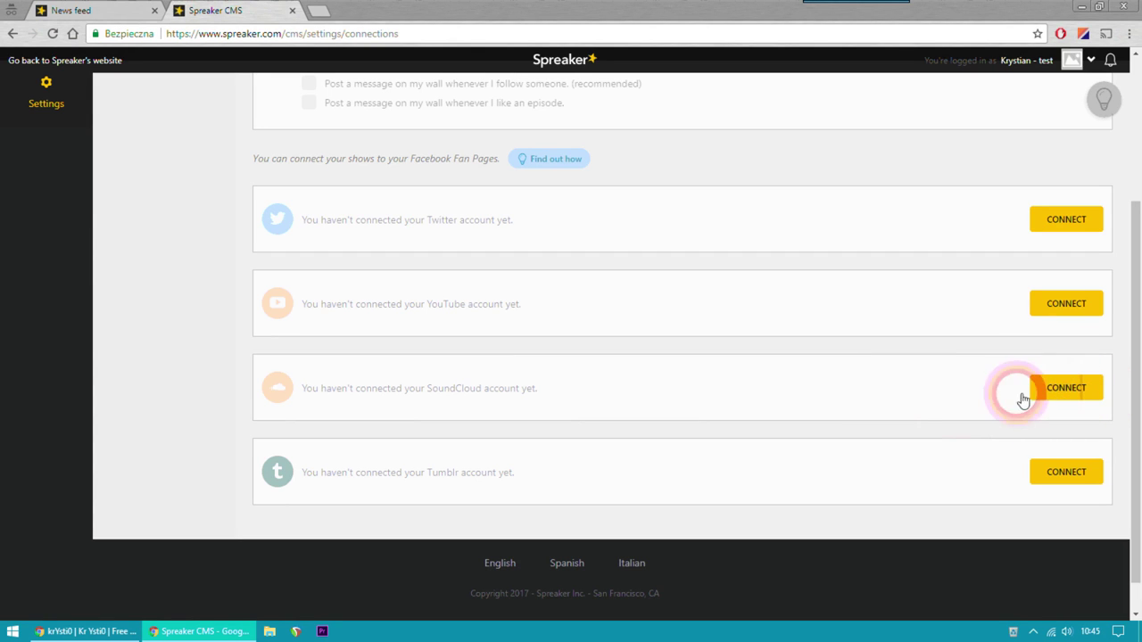
scroll(902, 390, "up", 3)
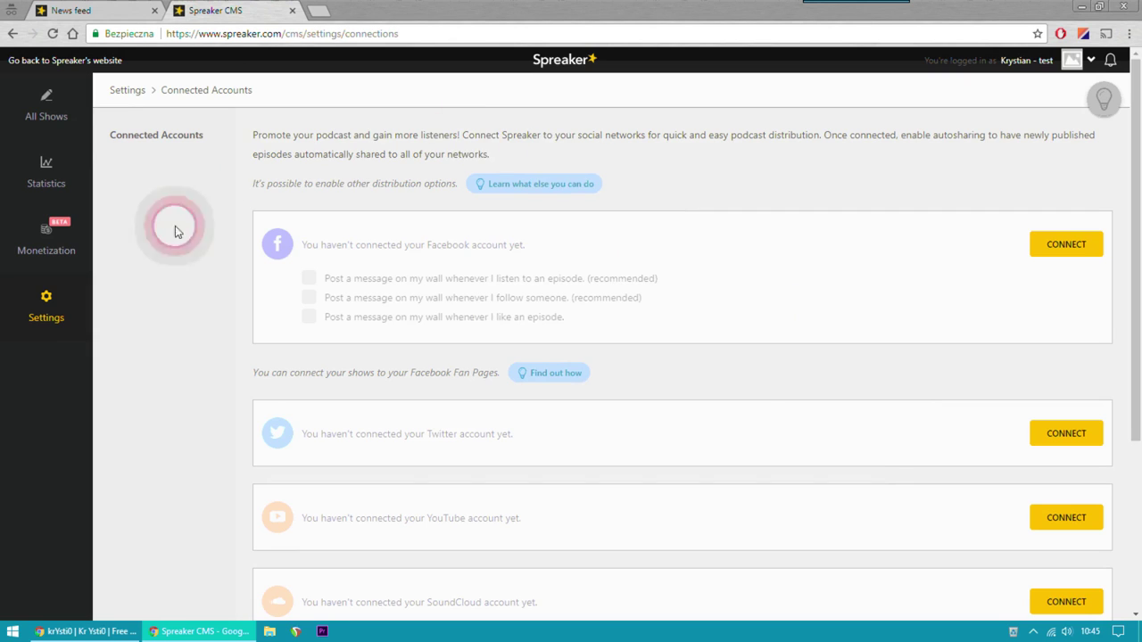
scroll(793, 418, "down", 3)
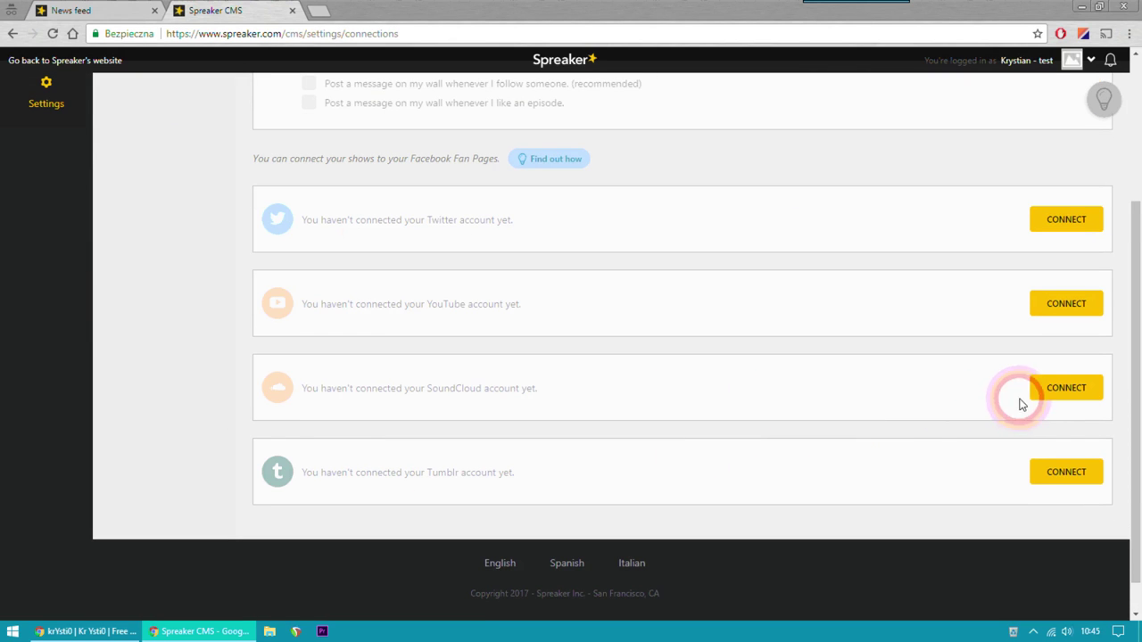
left_click(1057, 397)
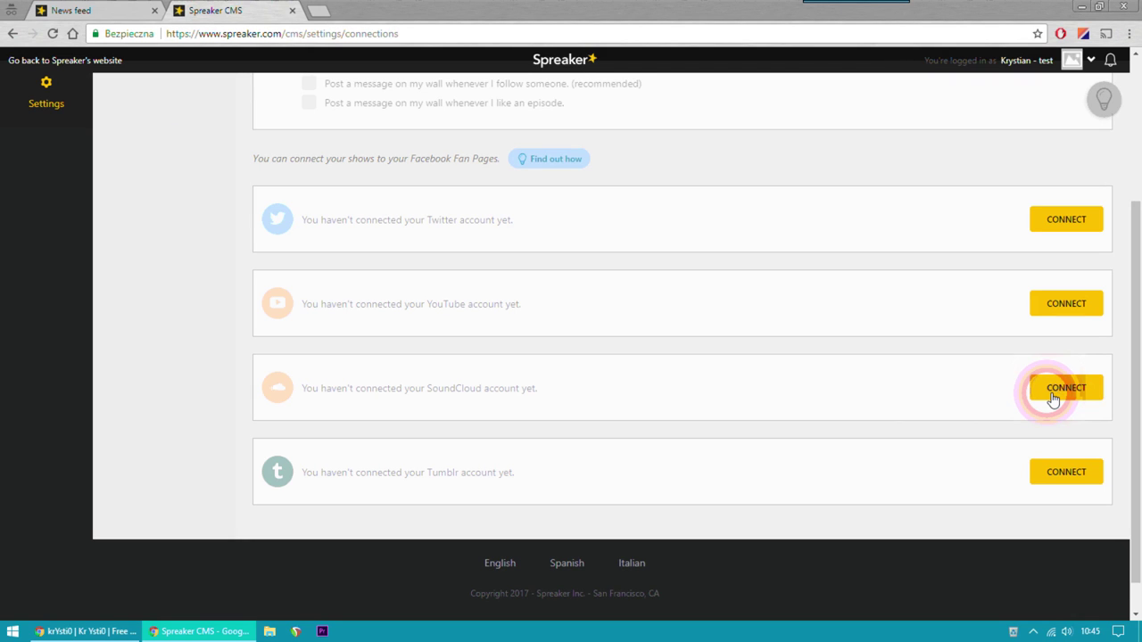
left_click(1056, 480)
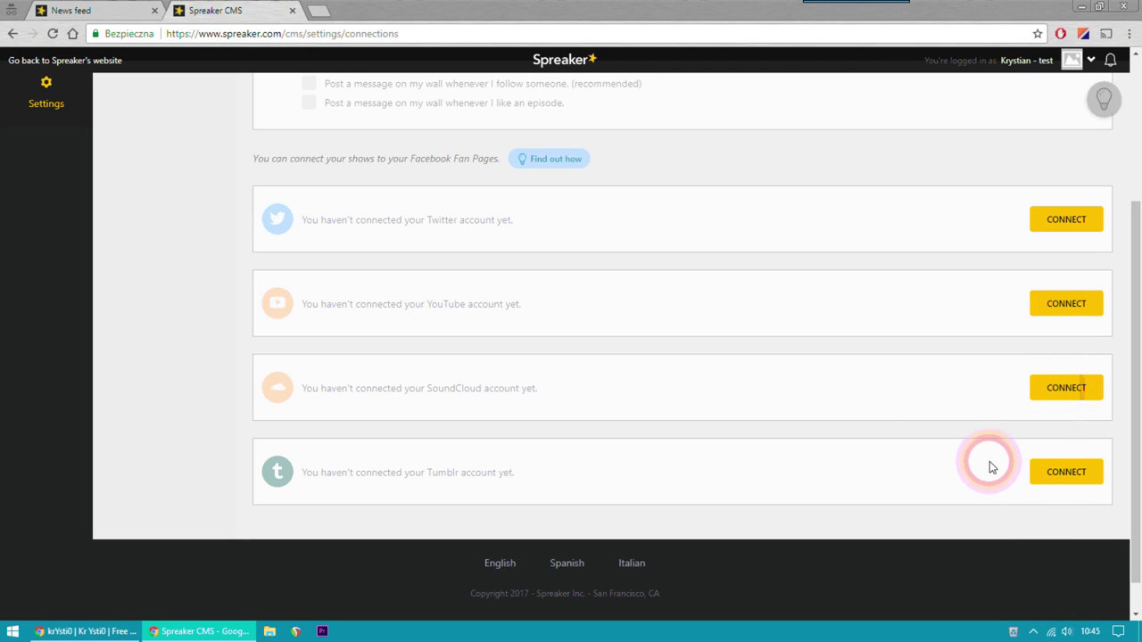
scroll(976, 464, "up", 1)
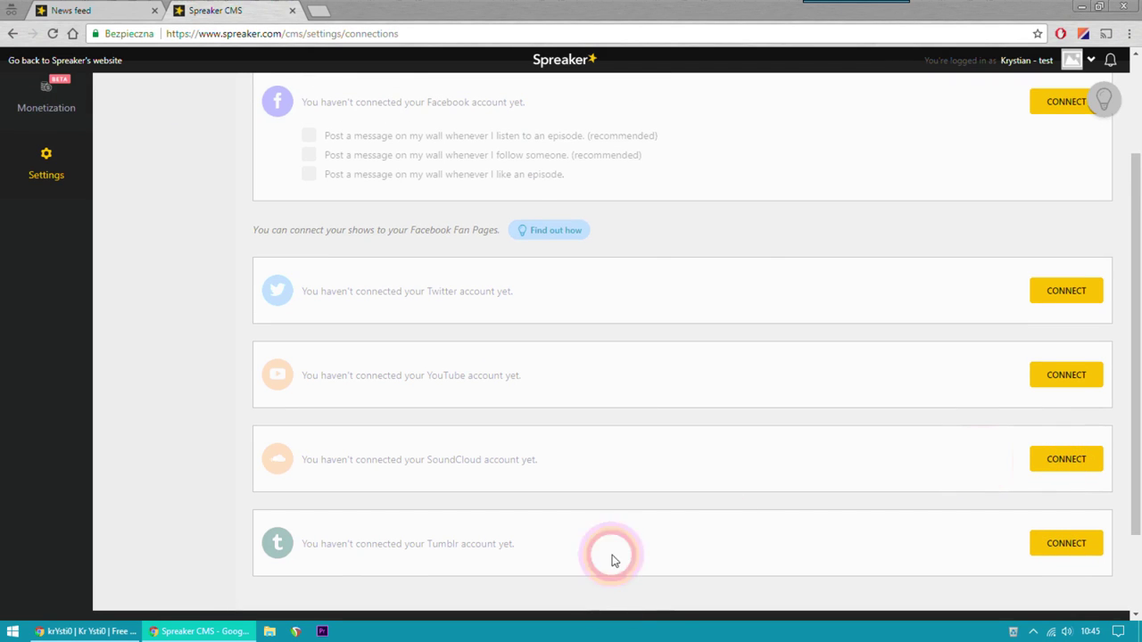
scroll(641, 576, "up", 1)
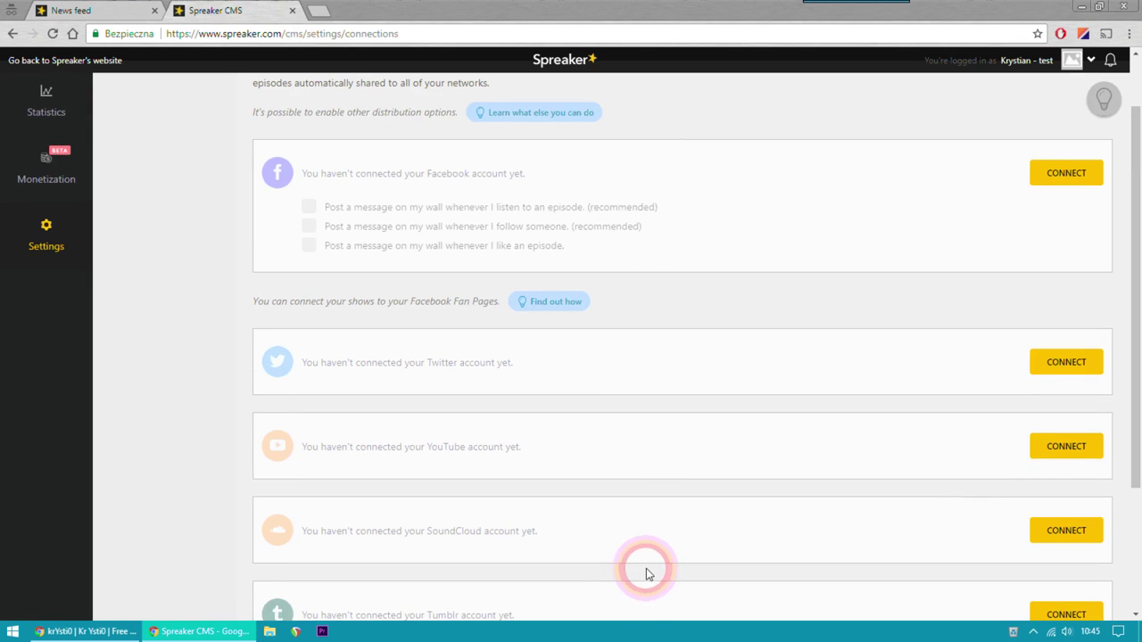
scroll(647, 571, "up", 1)
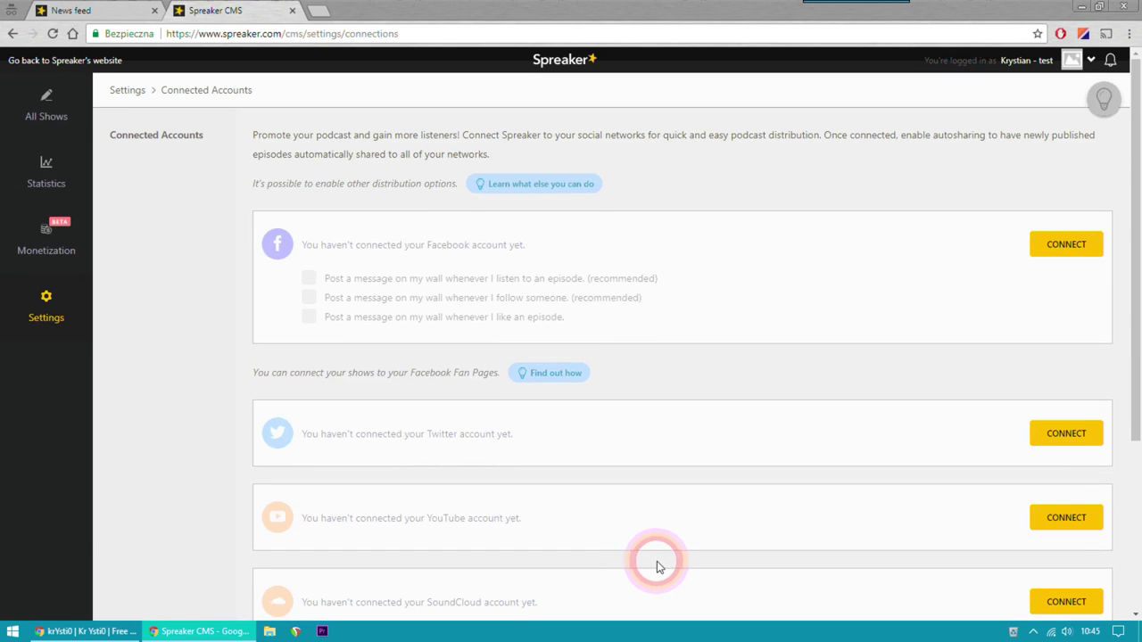
scroll(652, 571, "down", 3)
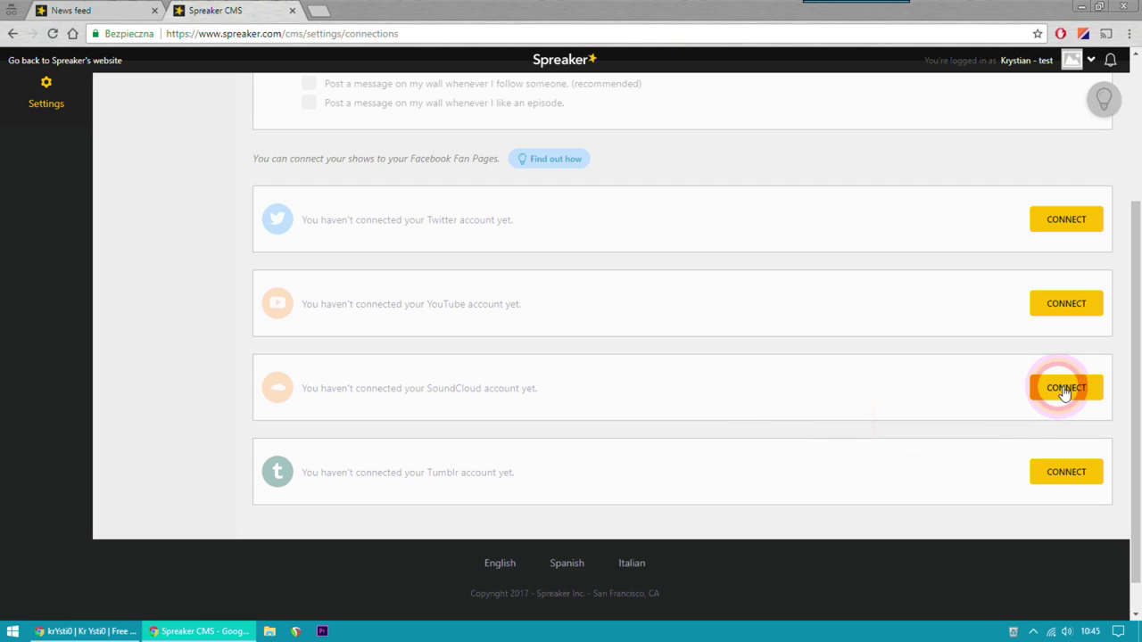